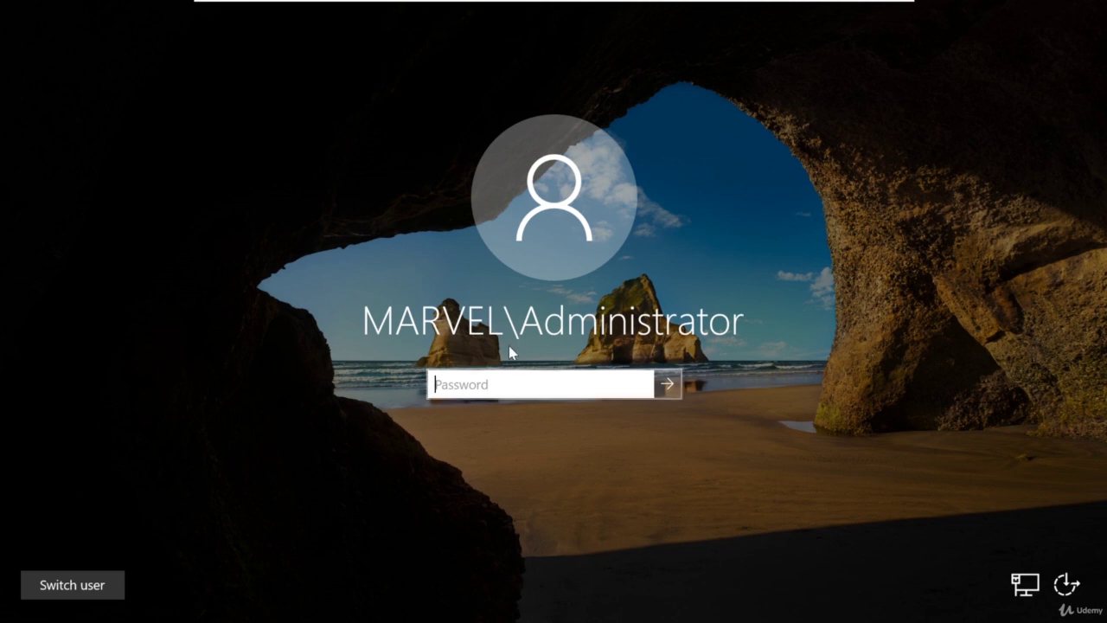
# Sign in to Windows Server as the MARVEL administrator using the account password.
pyautogui.write('•••••••••')
pyautogui.press('Return')
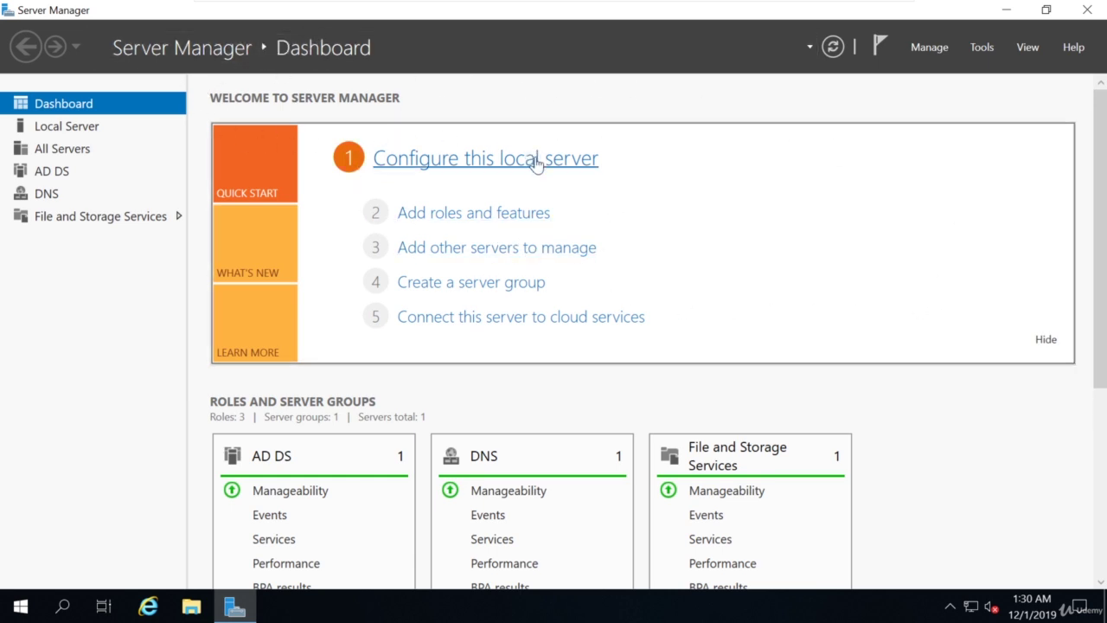
# Launch Active Directory Users and Computers from Server Manager's Tools and expand MARVEL.local.
pyautogui.click(980, 50)
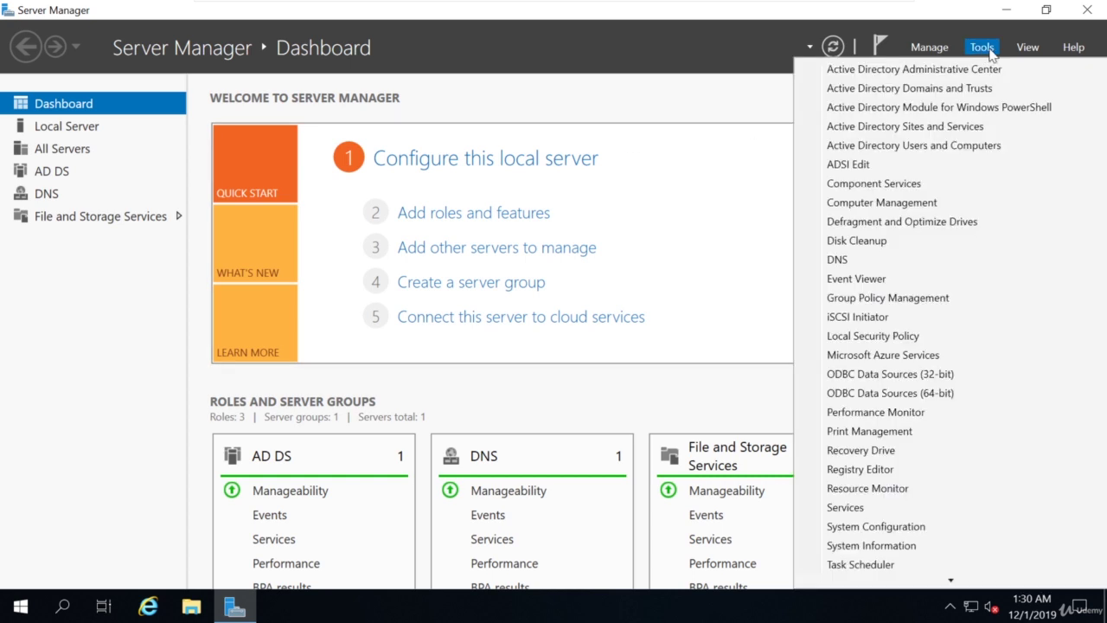
pyautogui.click(949, 152)
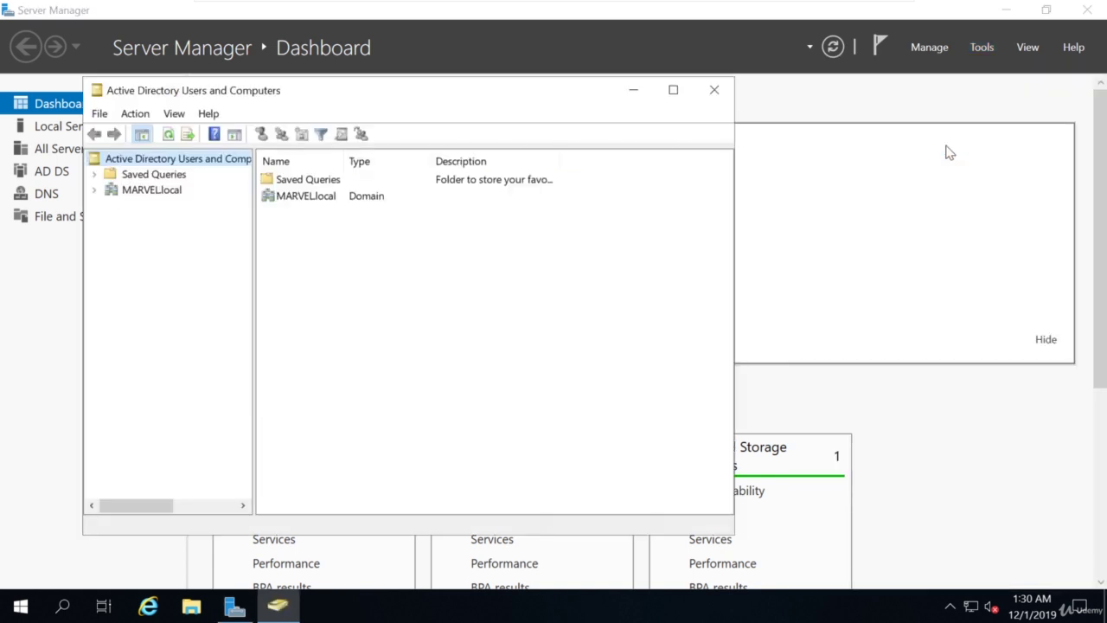
pyautogui.moveTo(561, 91); pyautogui.dragTo(804, 85)
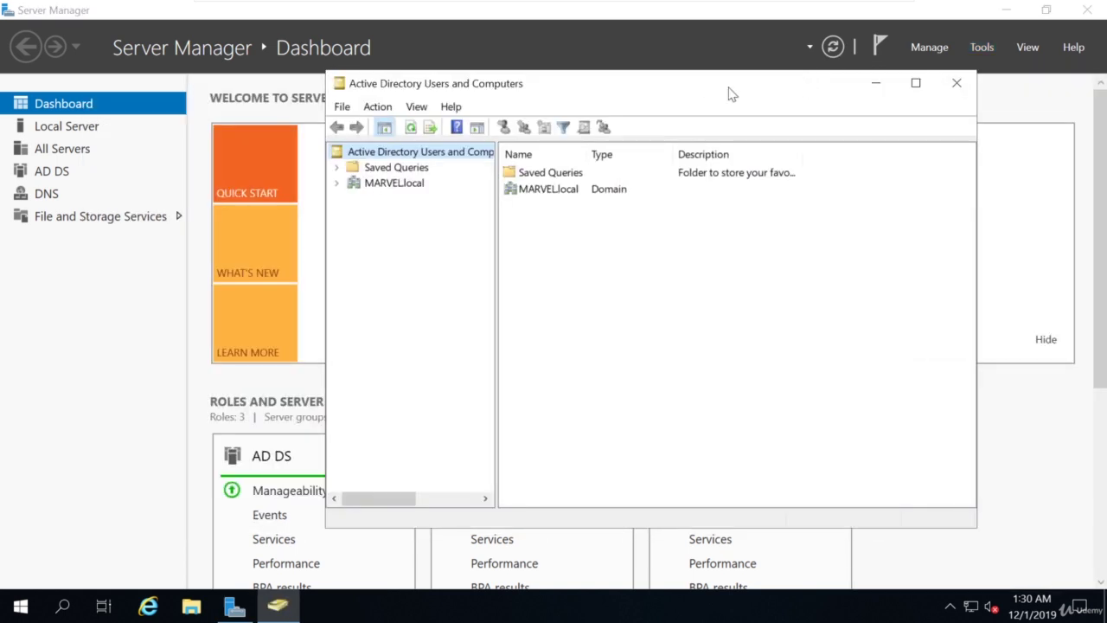
pyautogui.click(337, 184)
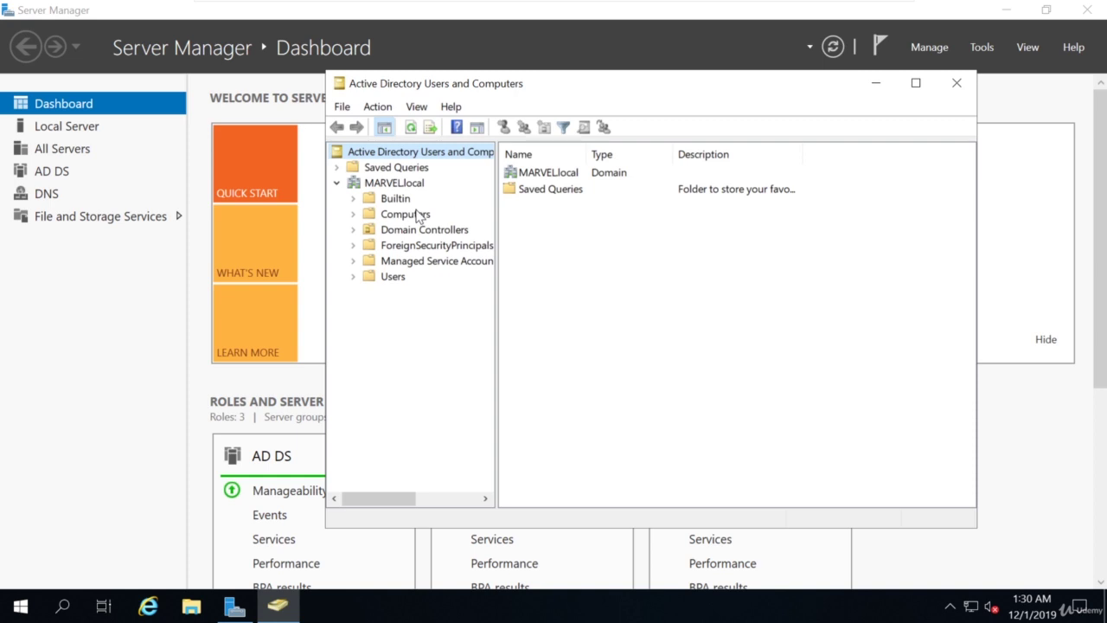
# Browse Builtin, Computers, Domain Controllers, Managed Service Accounts, ForeignSecurityPrincipals, then Users.
pyautogui.click(398, 200)
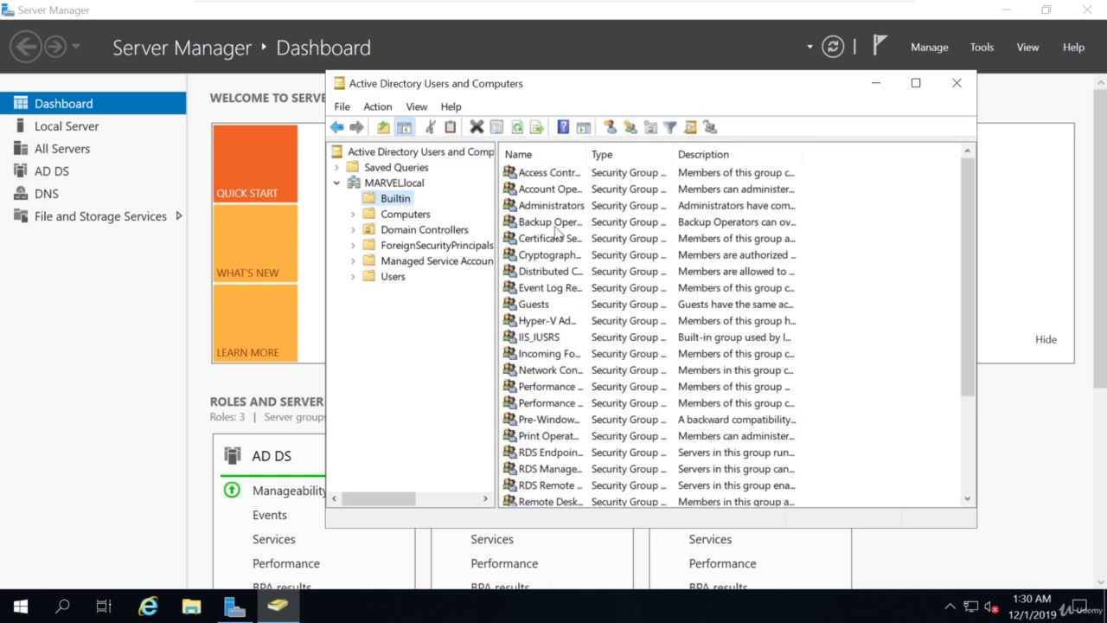
pyautogui.scroll(-3, 557, 233)
pyautogui.scroll(3, 558, 284)
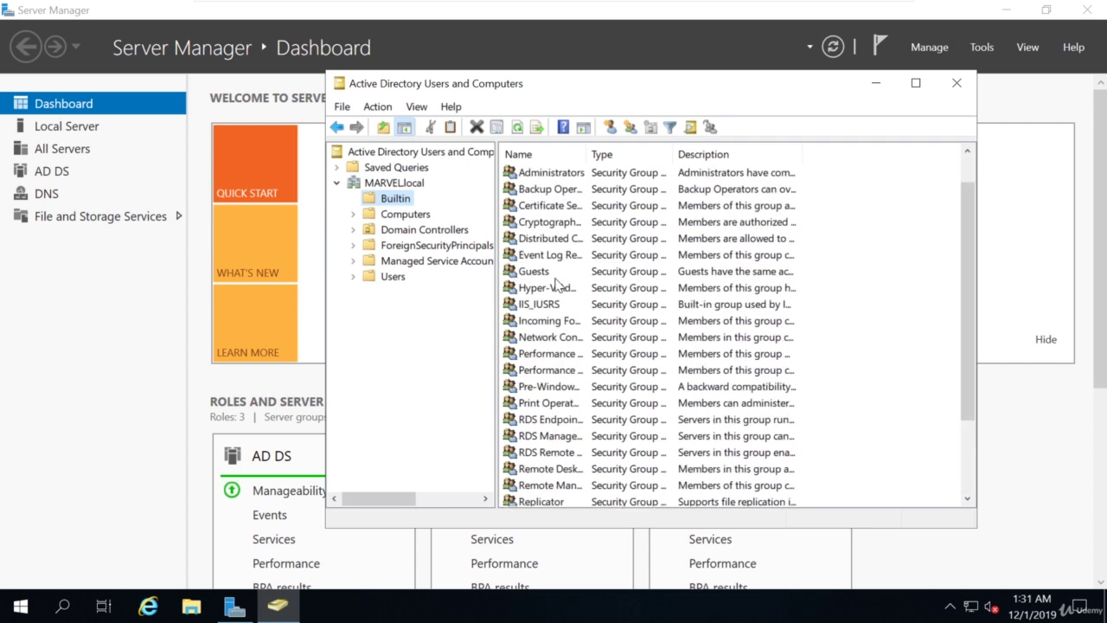
pyautogui.click(405, 214)
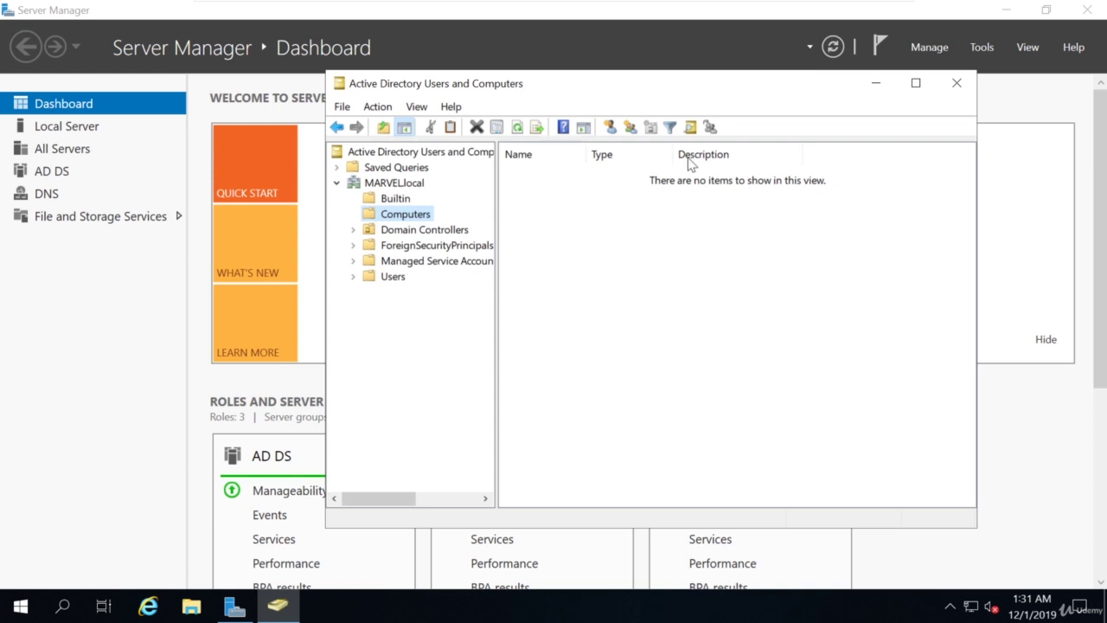
pyautogui.click(423, 230)
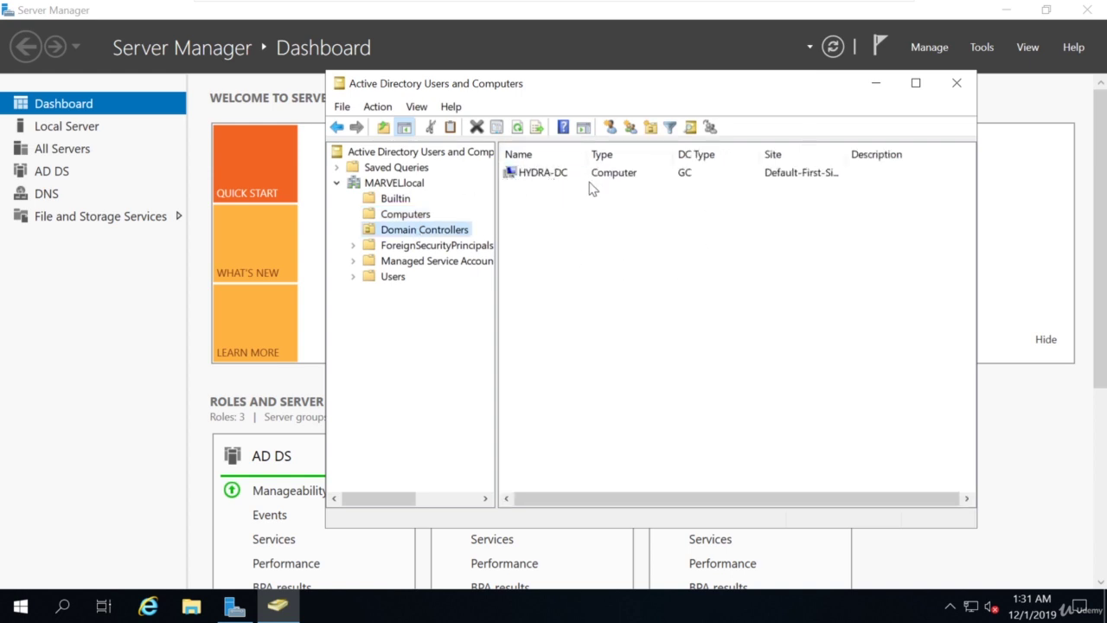
pyautogui.click(403, 260)
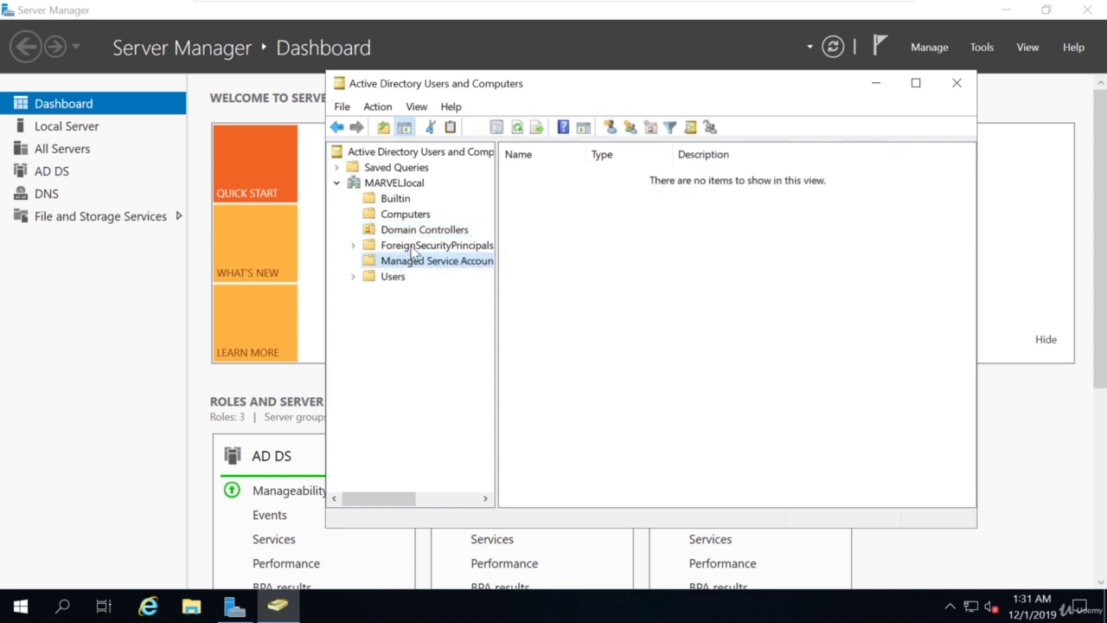
pyautogui.click(415, 247)
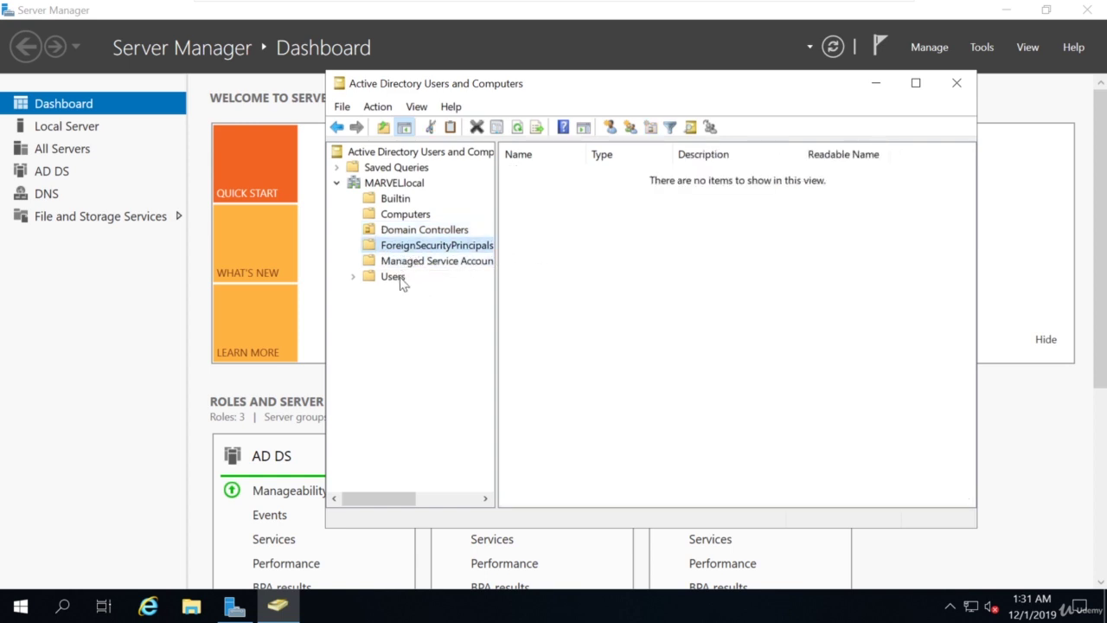
pyautogui.click(393, 277)
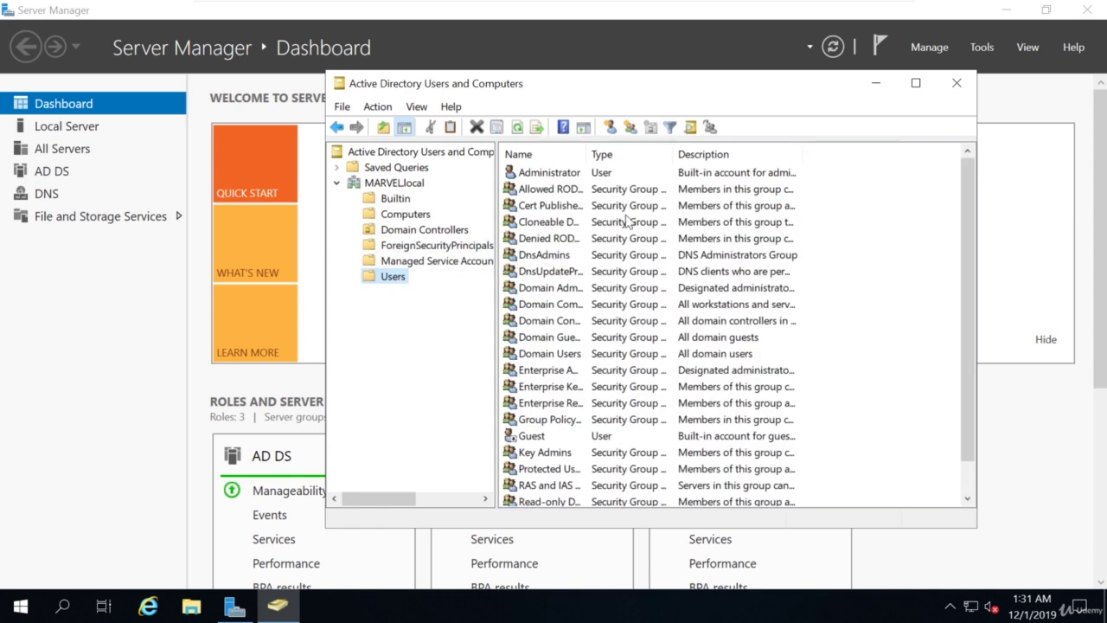
pyautogui.scroll(-1, 659, 252)
pyautogui.scroll(1, 654, 373)
# Create an organizational unit named Groups directly under MARVEL.local.
pyautogui.click(388, 189)
pyautogui.rightClick(389, 189)
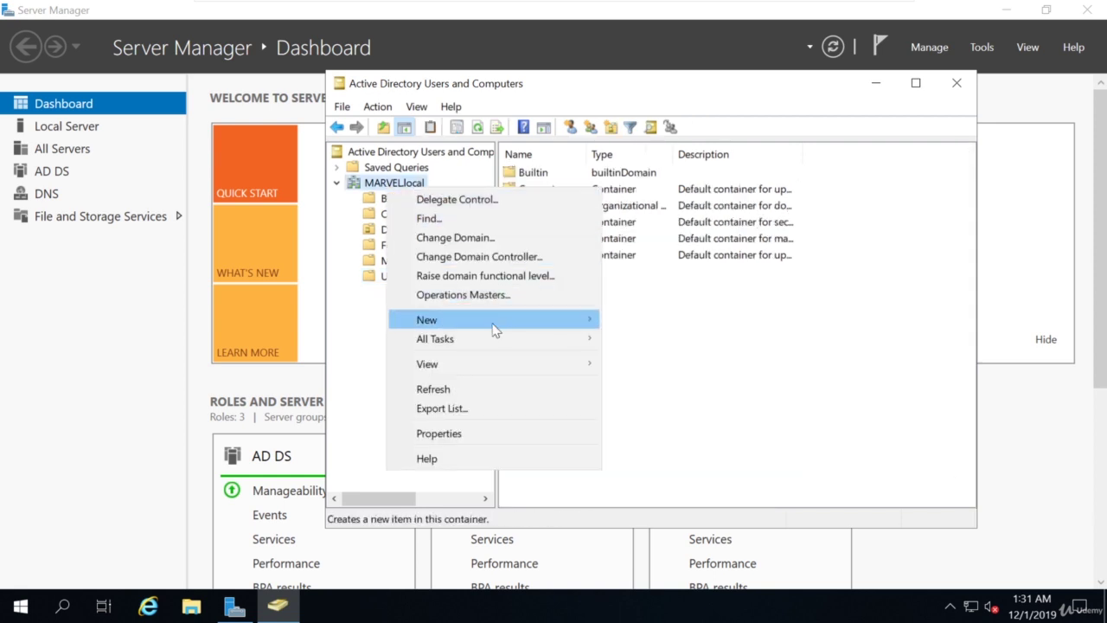
pyautogui.moveTo(547, 320)
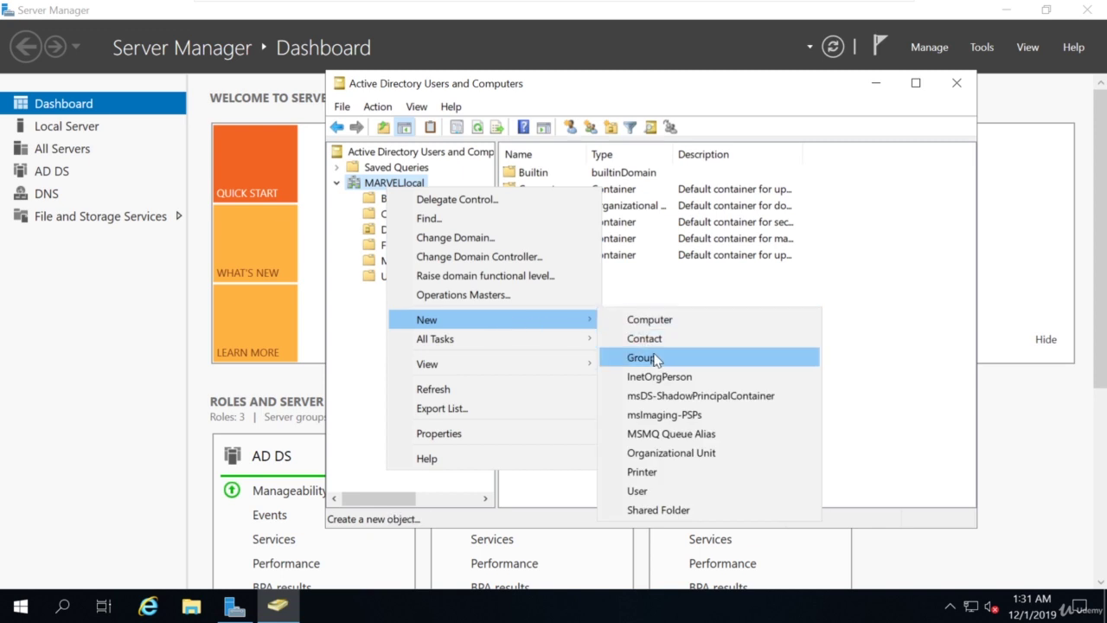
pyautogui.click(697, 455)
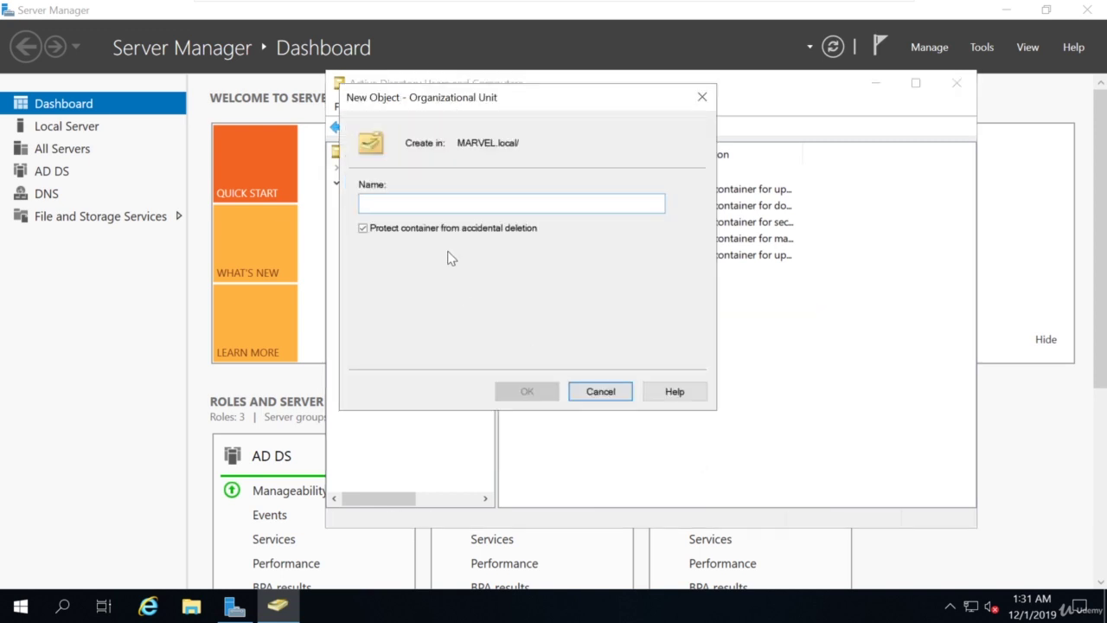
pyautogui.write('Groups')
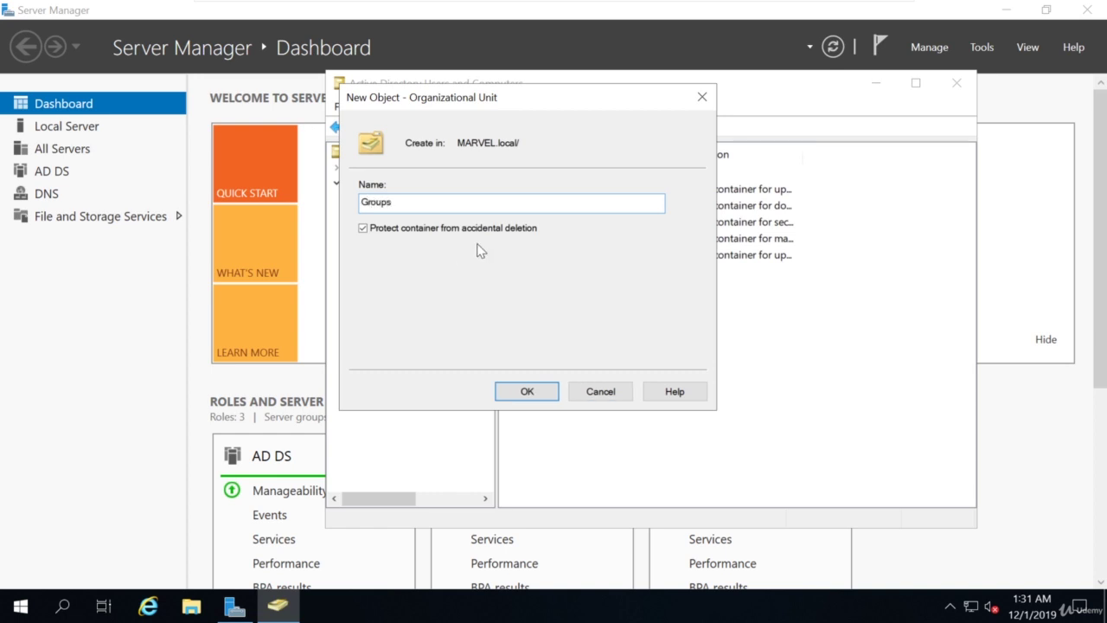
pyautogui.click(519, 394)
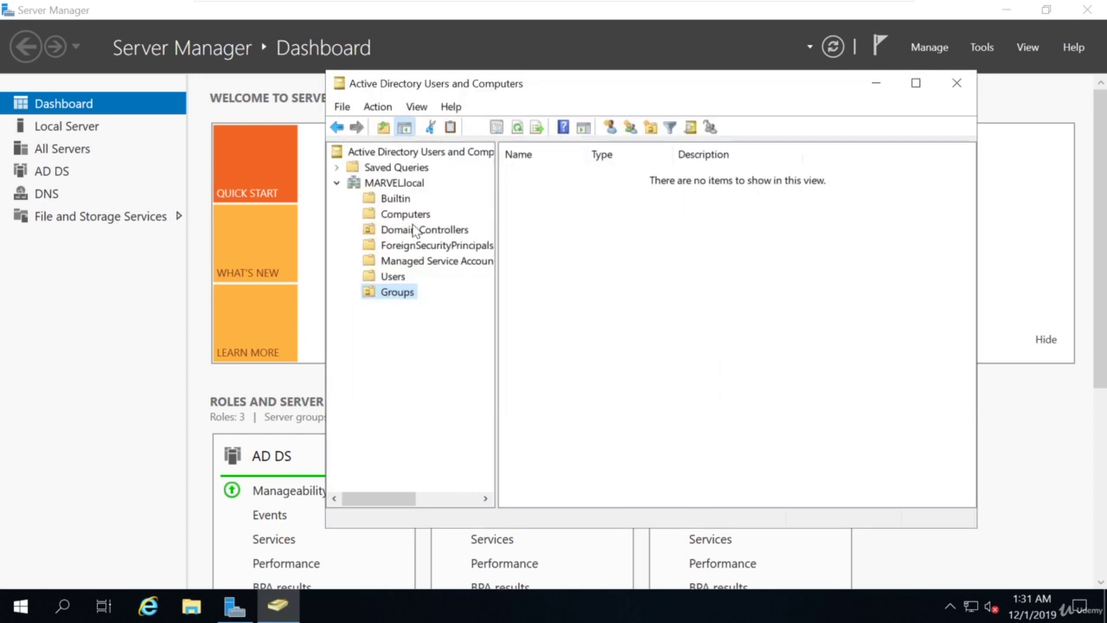
# Move every security group from Users into the Groups OU in two batches.
pyautogui.click(393, 279)
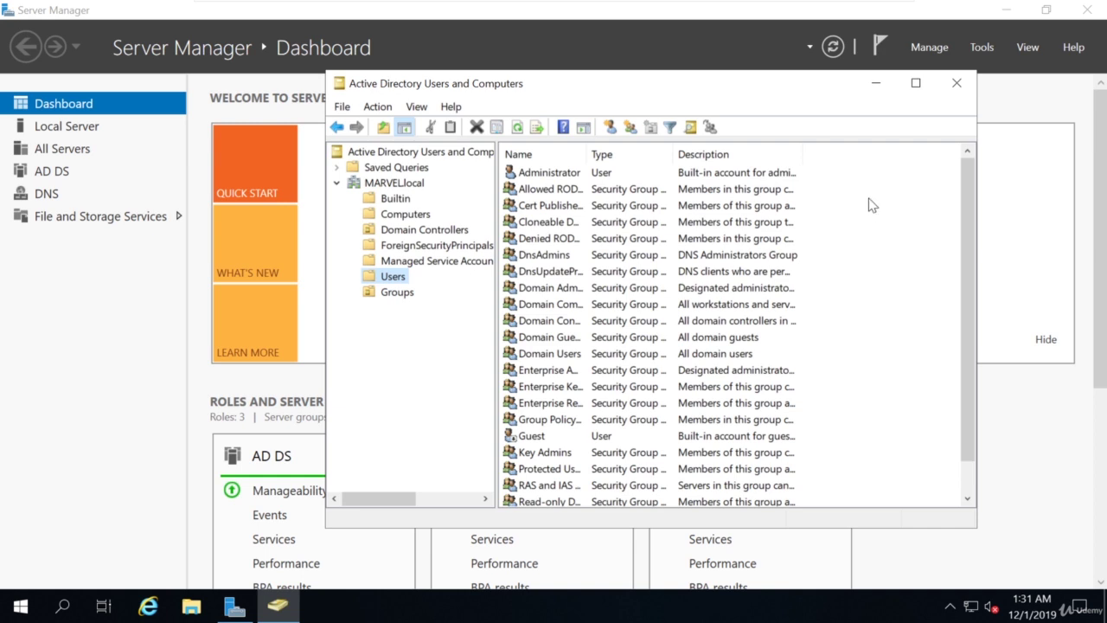
pyautogui.moveTo(861, 190); pyautogui.dragTo(569, 433)
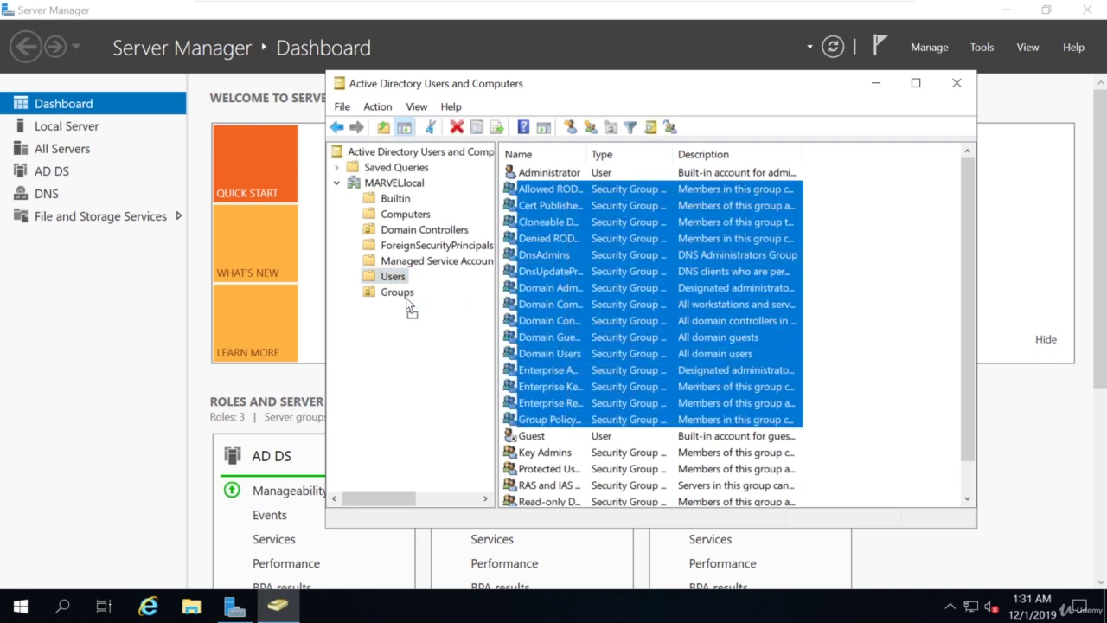
pyautogui.moveTo(400, 298); pyautogui.dragTo(400, 298)
pyautogui.click(591, 361)
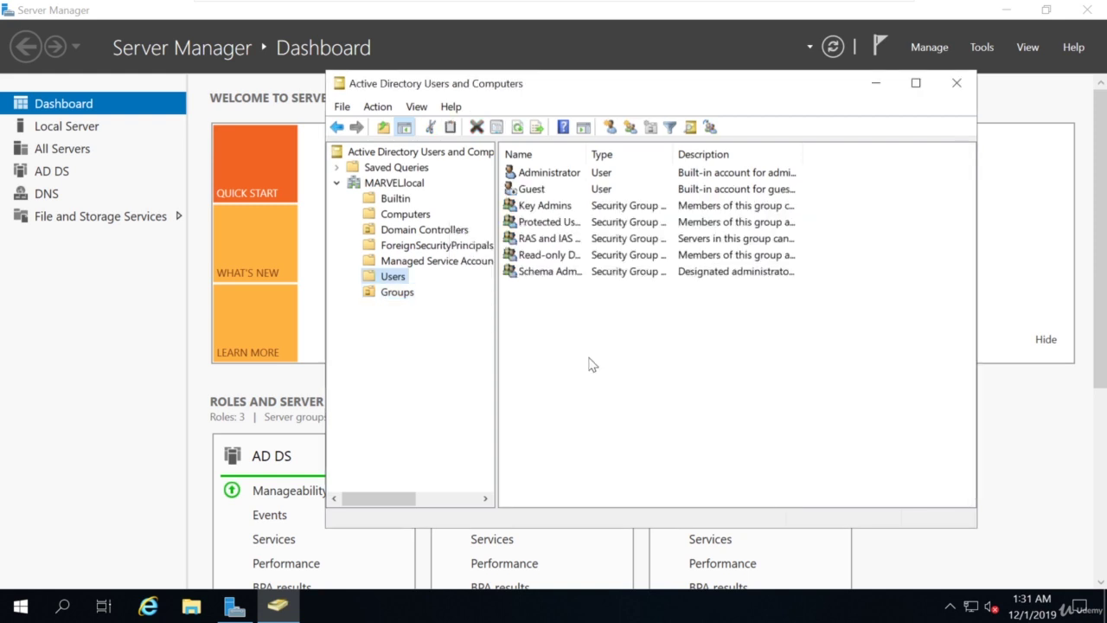
pyautogui.moveTo(844, 210); pyautogui.dragTo(577, 277)
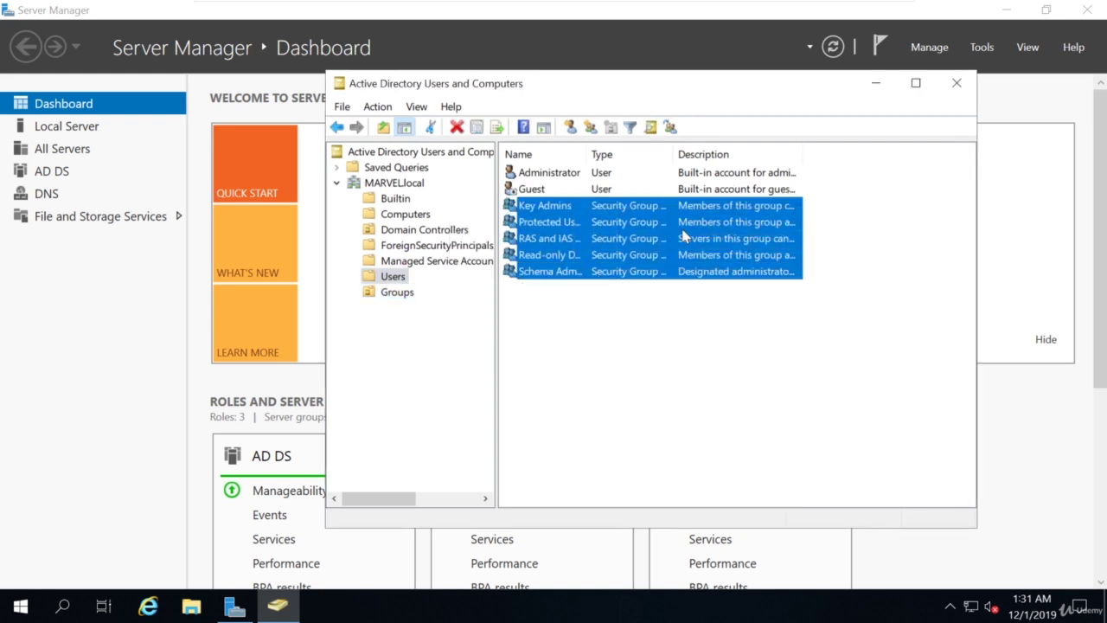
pyautogui.moveTo(679, 229); pyautogui.dragTo(403, 296)
pyautogui.click(594, 361)
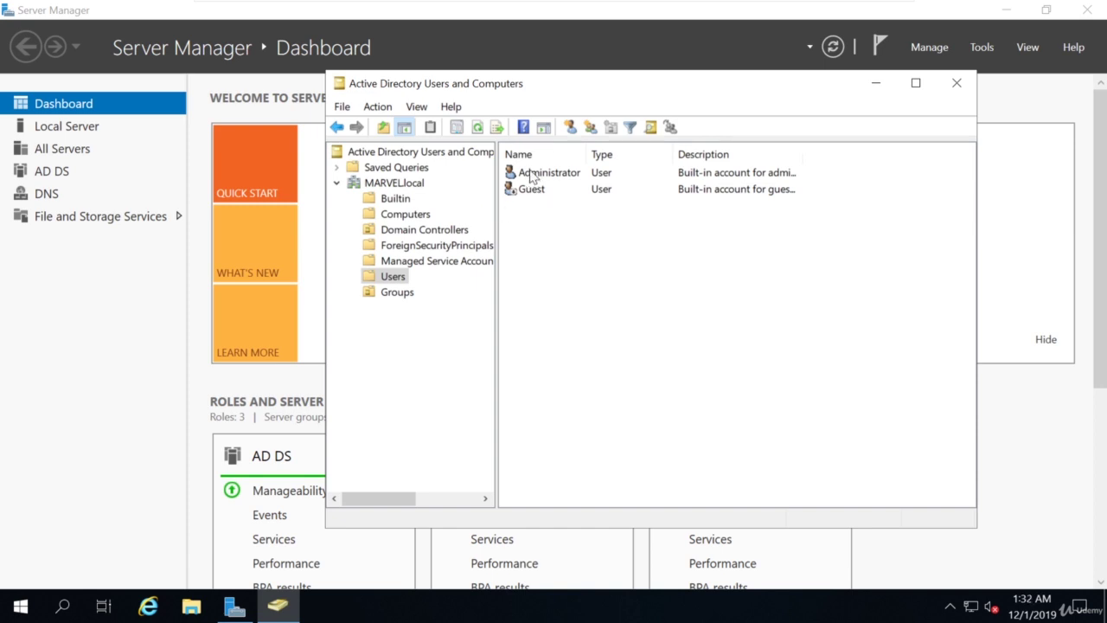
# Check Administrator's Member Of list: Domain Admins, Enterprise Admins, Schema Admins, Domain Users.
pyautogui.click(533, 173)
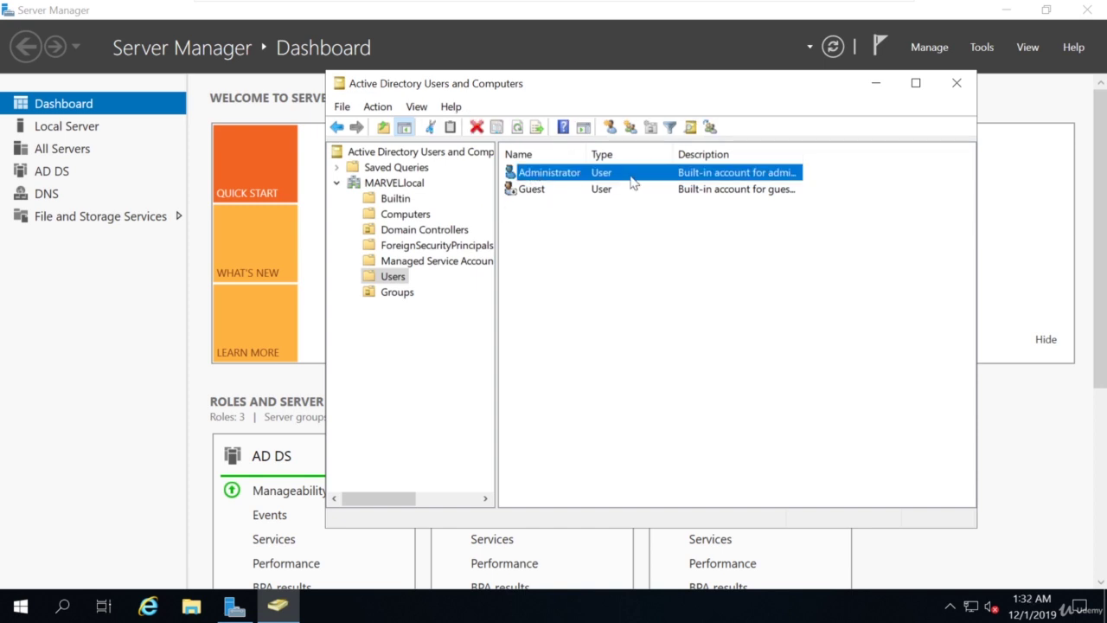
pyautogui.doubleClick(551, 173)
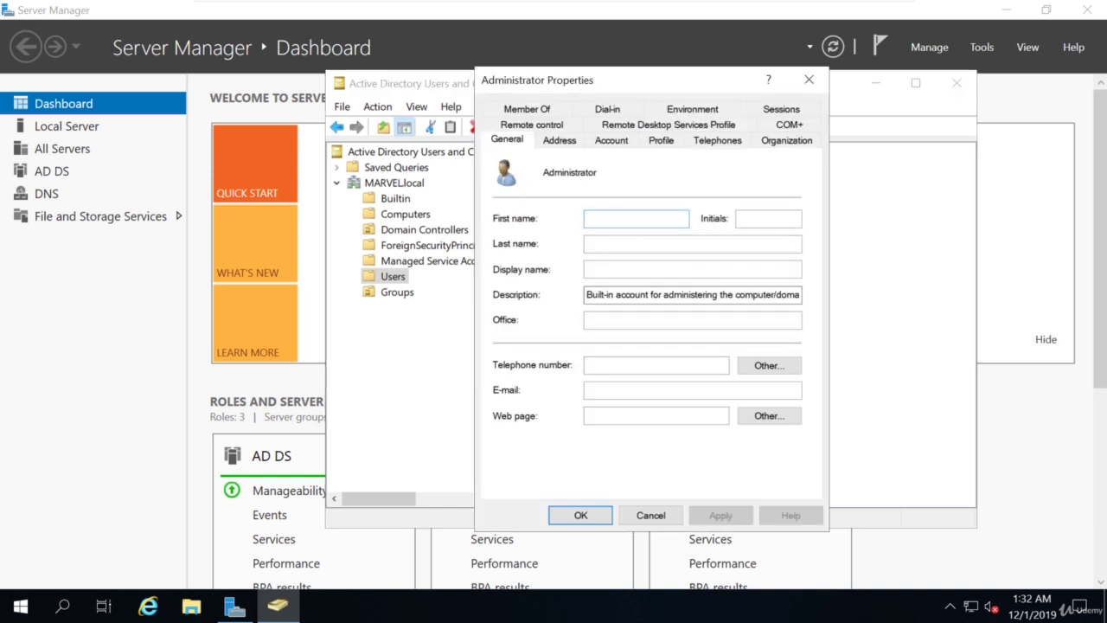
pyautogui.click(527, 109)
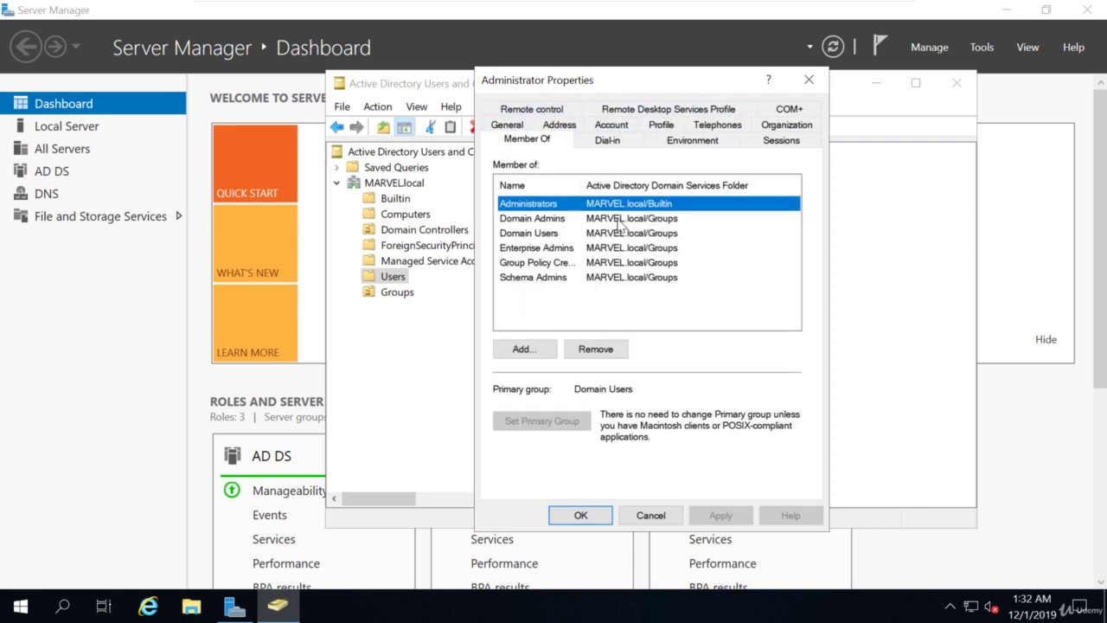
pyautogui.click(524, 220)
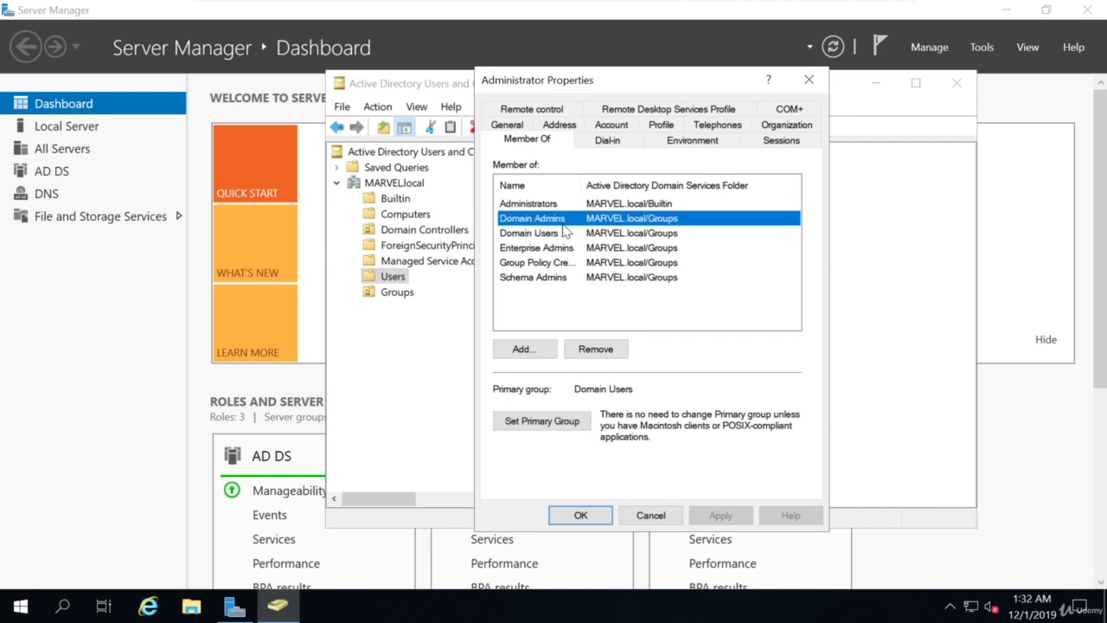
pyautogui.click(523, 249)
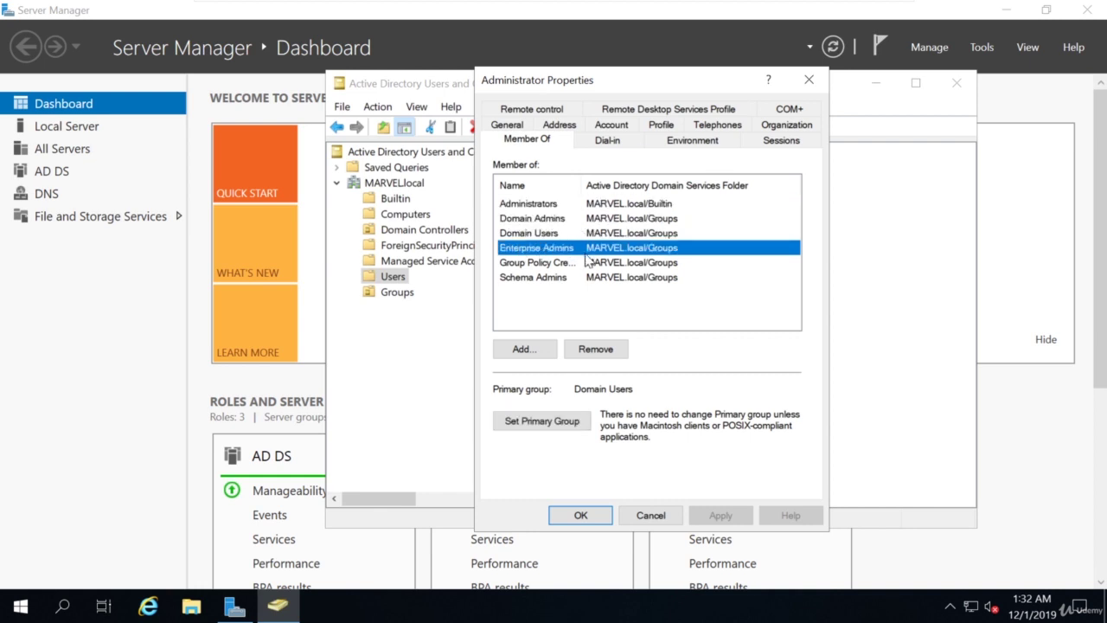
pyautogui.click(544, 279)
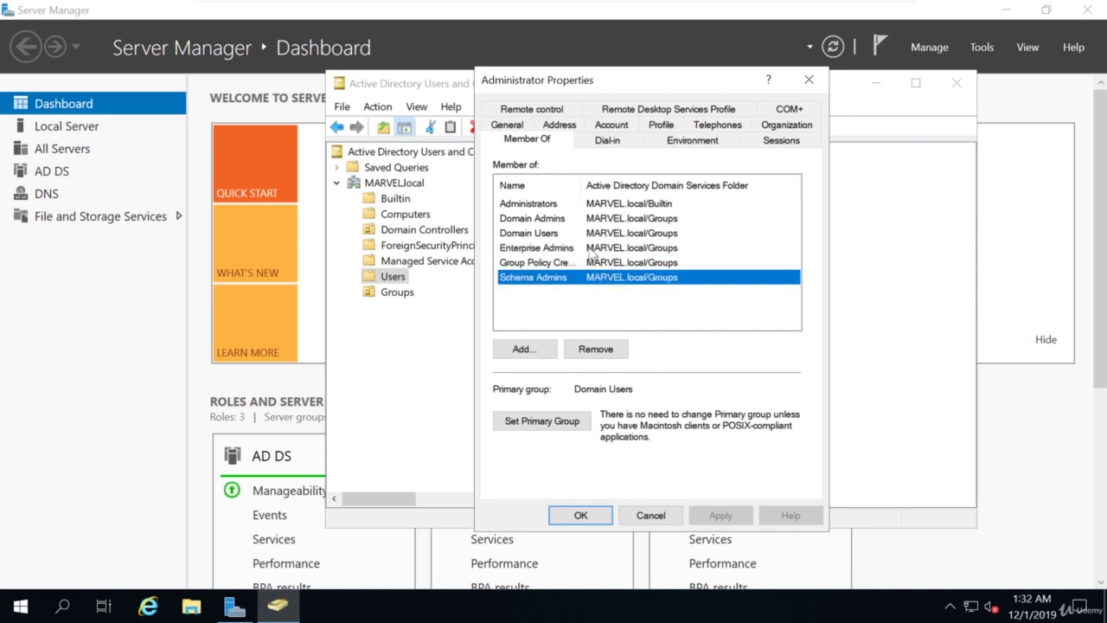
pyautogui.click(528, 232)
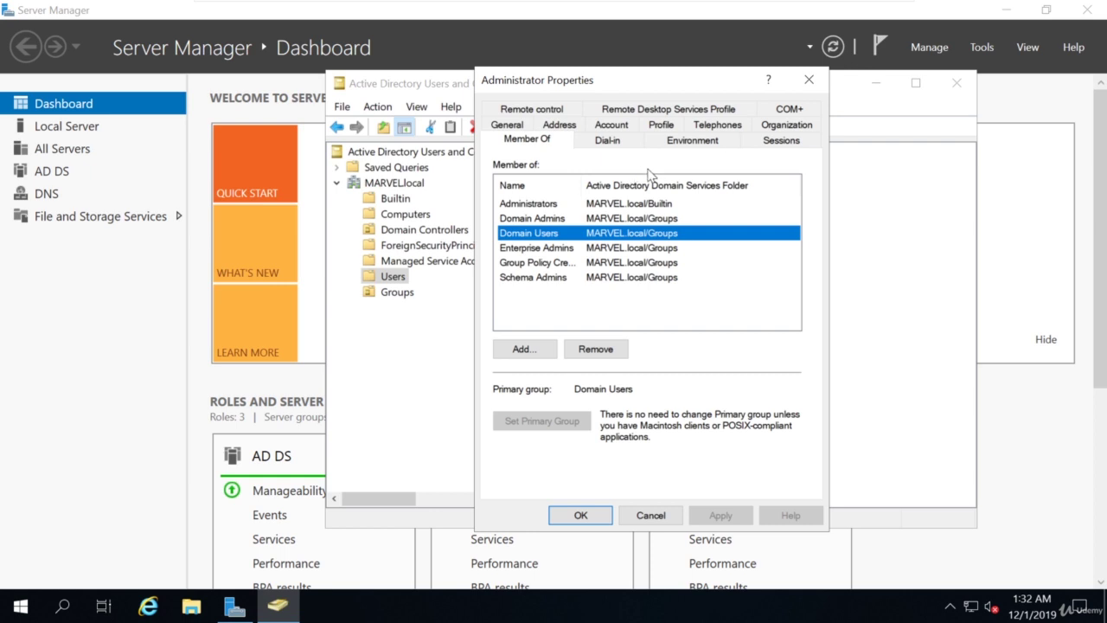
pyautogui.click(808, 80)
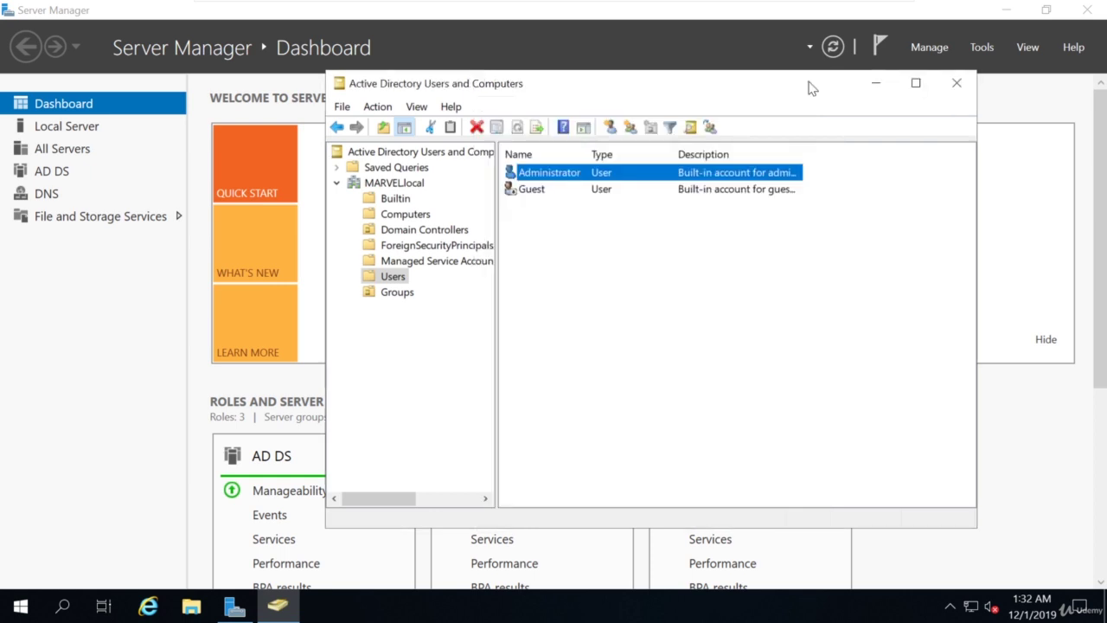
pyautogui.click(546, 225)
# Start a new user, entering the user's first name, last name and logon name.
pyautogui.rightClick(541, 213)
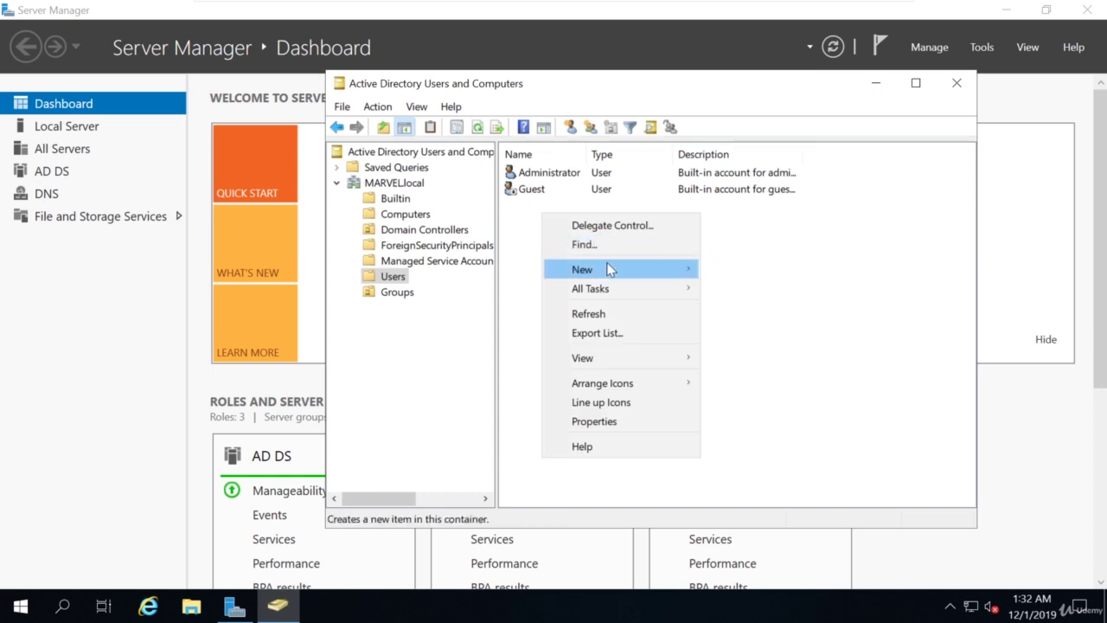
pyautogui.moveTo(606, 266)
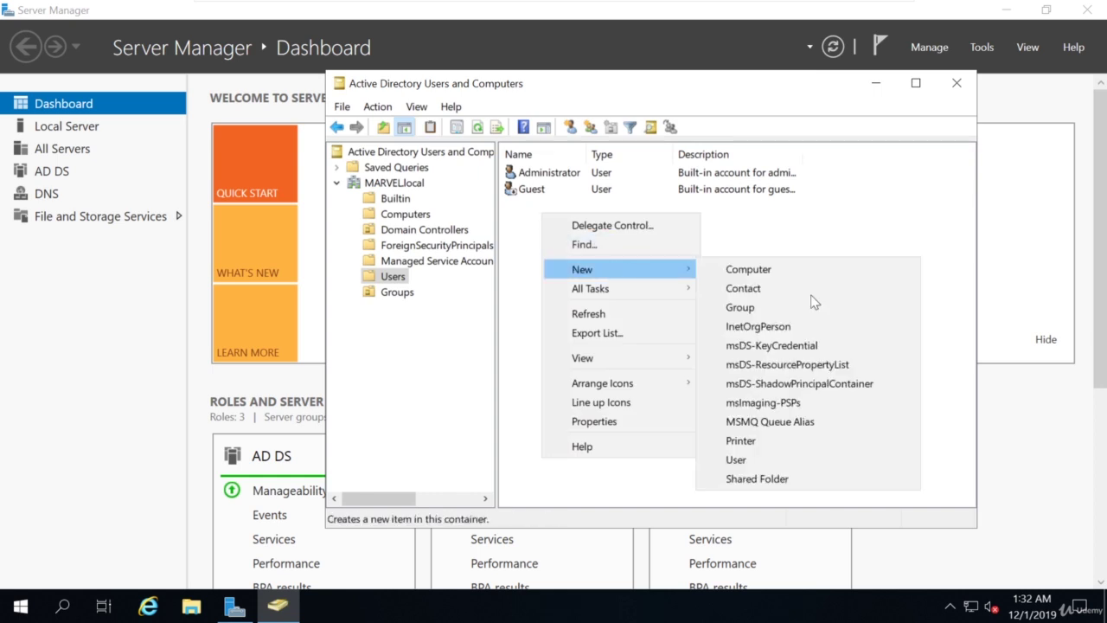
pyautogui.click(764, 453)
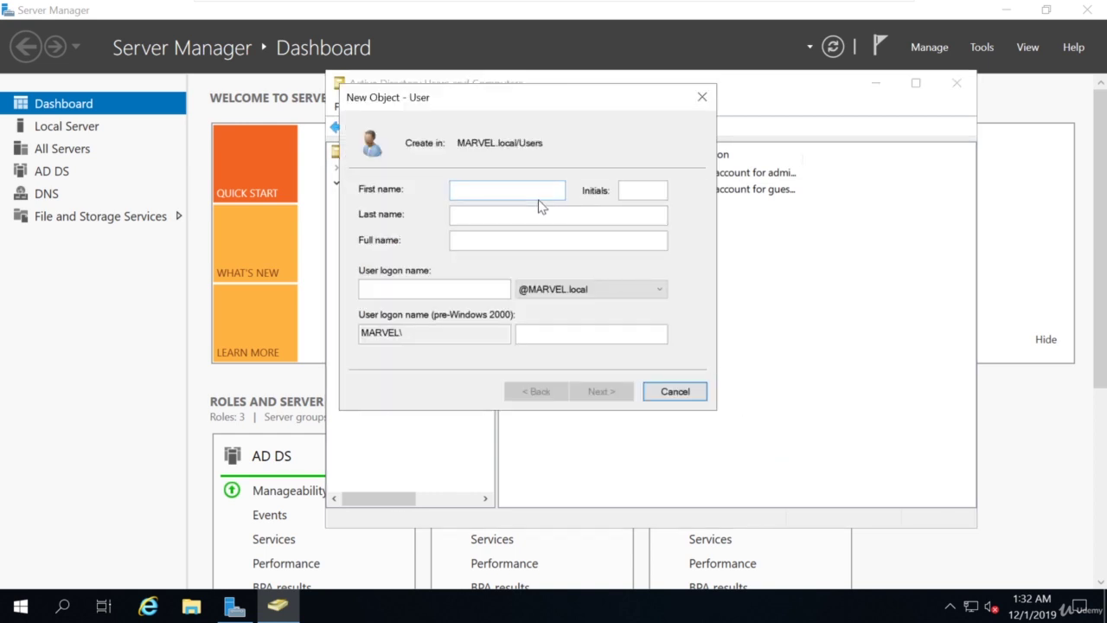
pyautogui.write('Frank')
pyautogui.press('Tab')
pyautogui.press('Tab')
pyautogui.write('C')
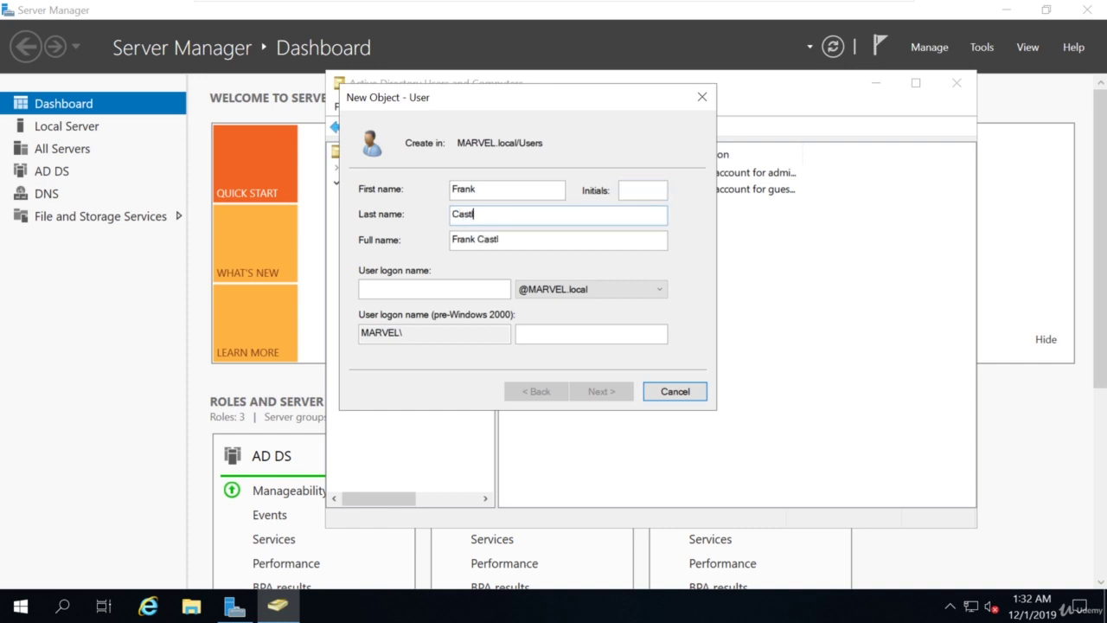
pyautogui.write('astle')
pyautogui.press('Tab')
pyautogui.press('Tab')
pyautogui.write('f')
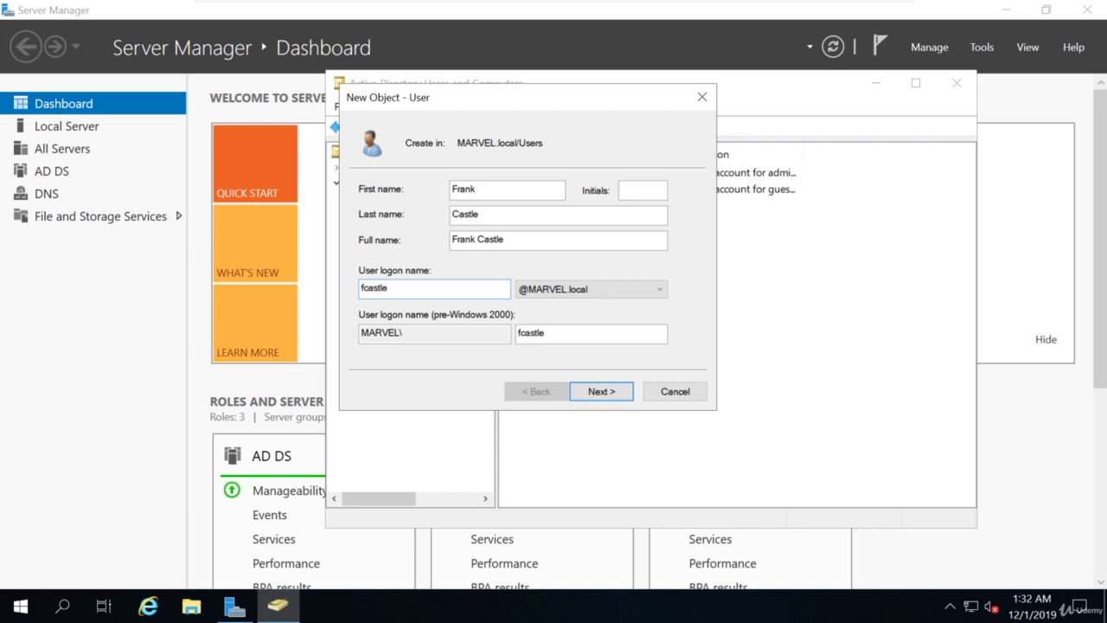
pyautogui.click(610, 391)
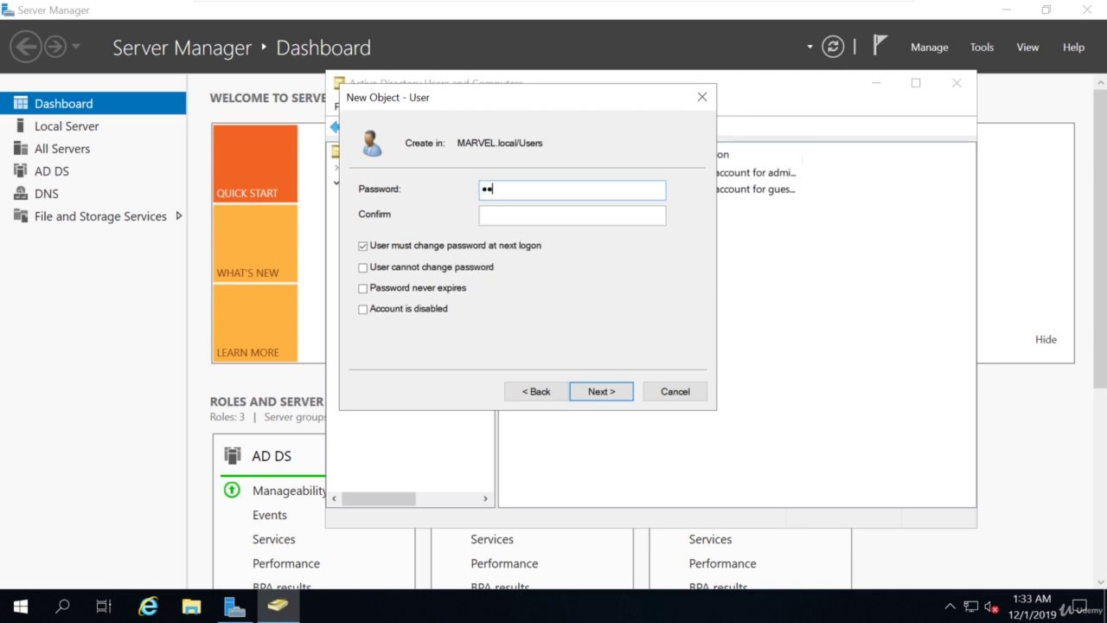
# Give the user a never-expiring password with no change required at logon, and finish.
pyautogui.write('Password1')
pyautogui.press('Tab')
pyautogui.write('P')
pyautogui.click(400, 246)
pyautogui.click(380, 294)
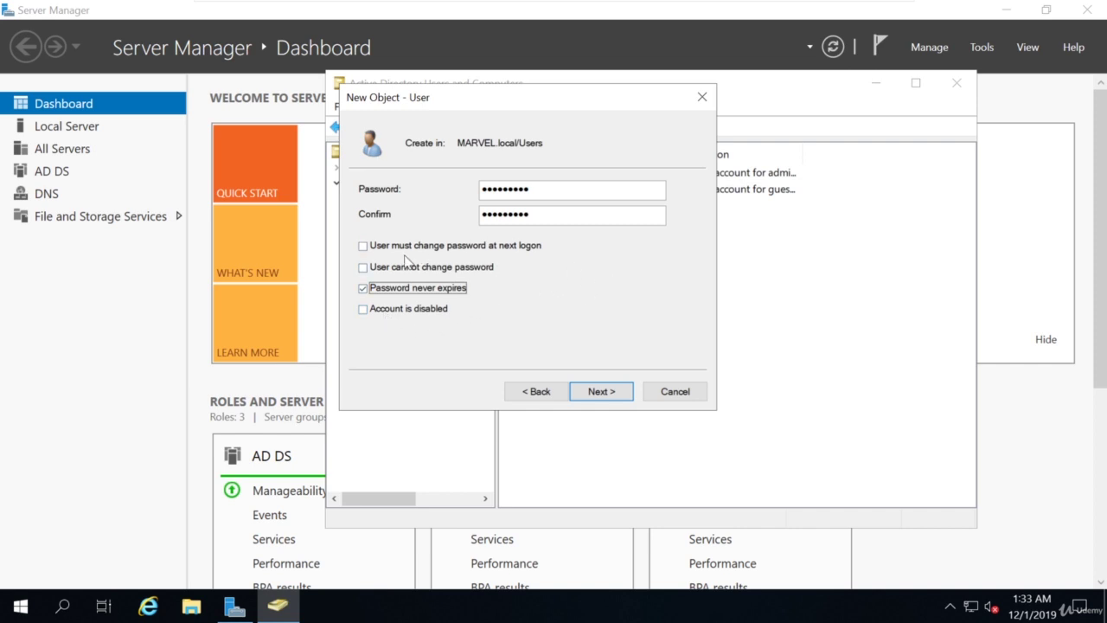
pyautogui.click(589, 389)
pyautogui.click(591, 392)
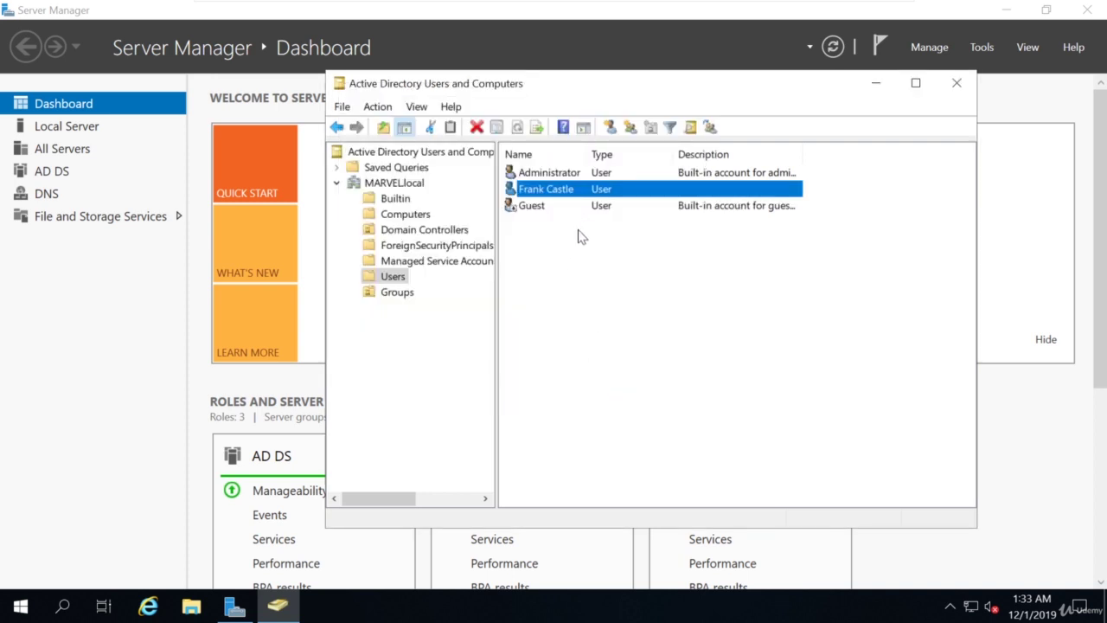
pyautogui.click(563, 174)
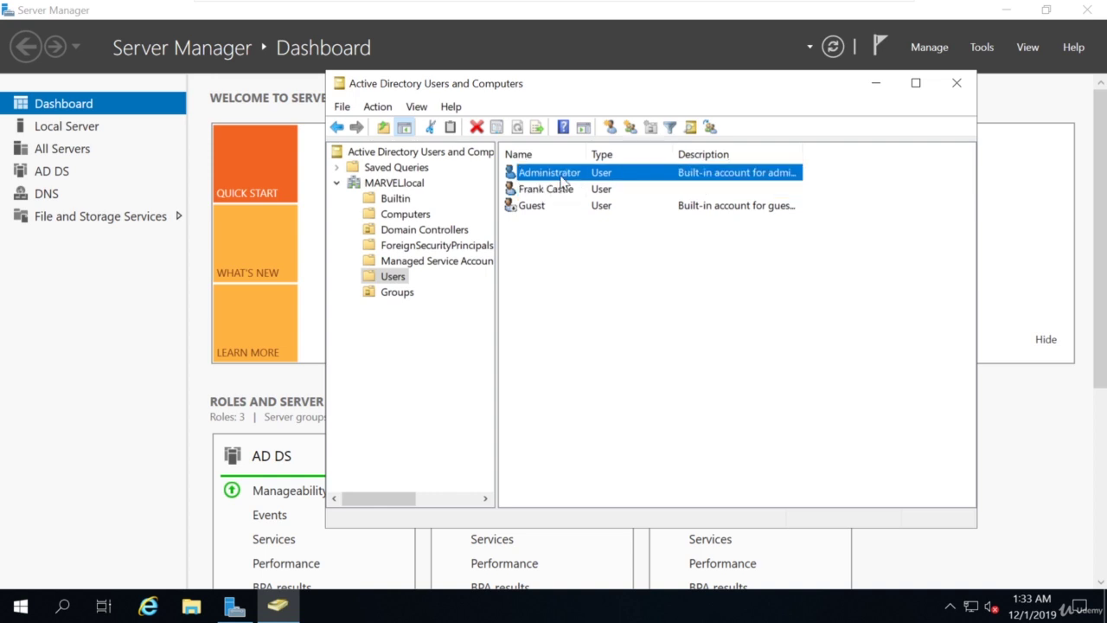
# Copy Administrator into a new user, entering the user's last name and logon name.
pyautogui.rightClick(562, 179)
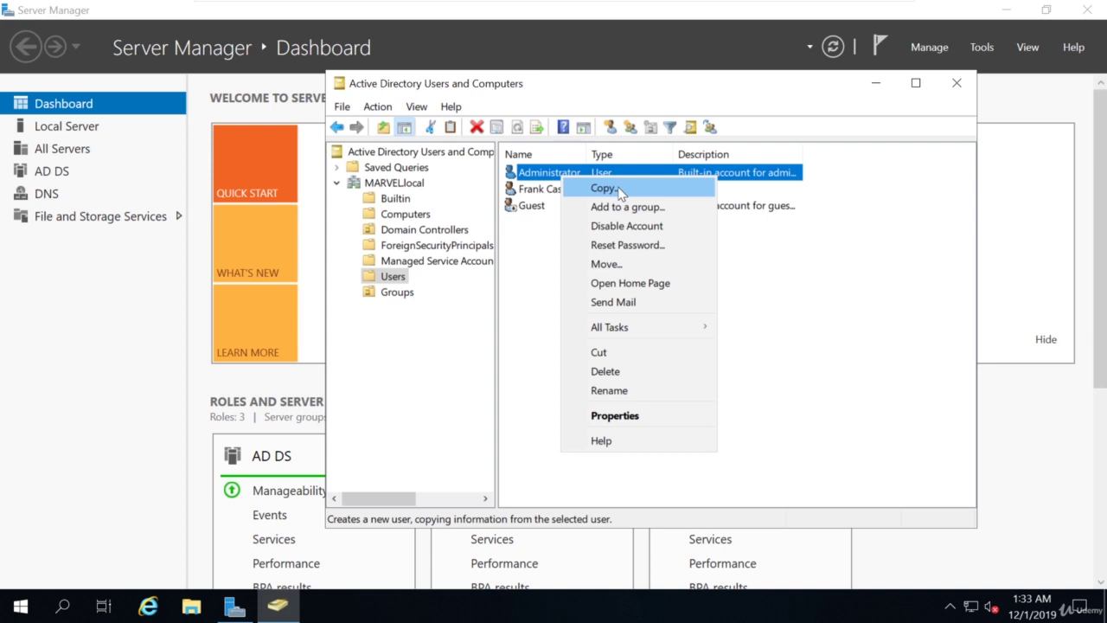
pyautogui.click(620, 192)
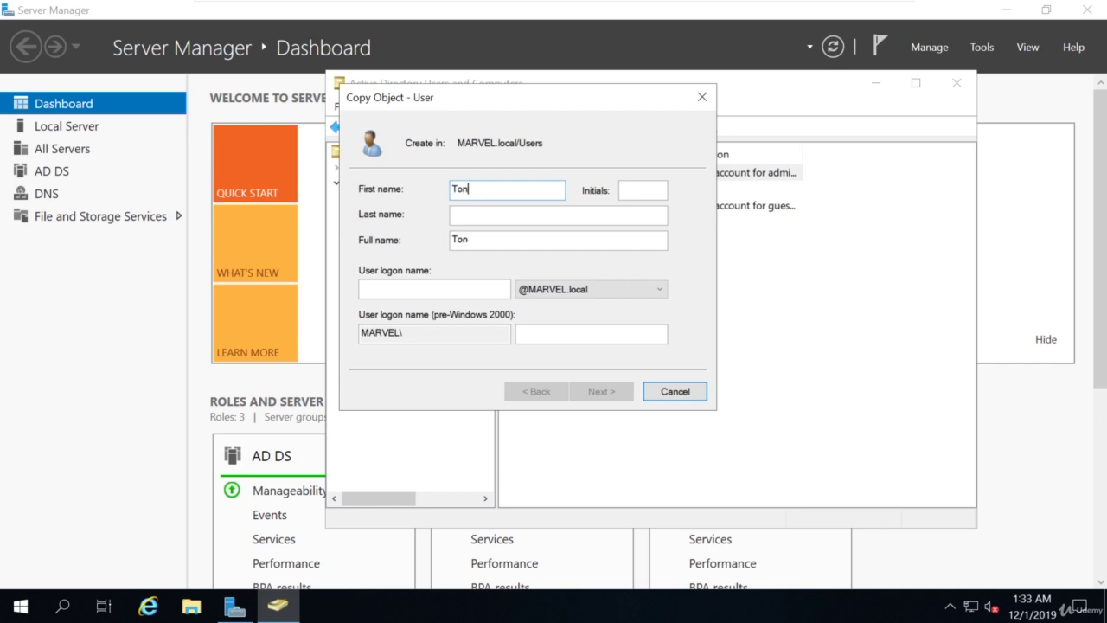
pyautogui.write('S')
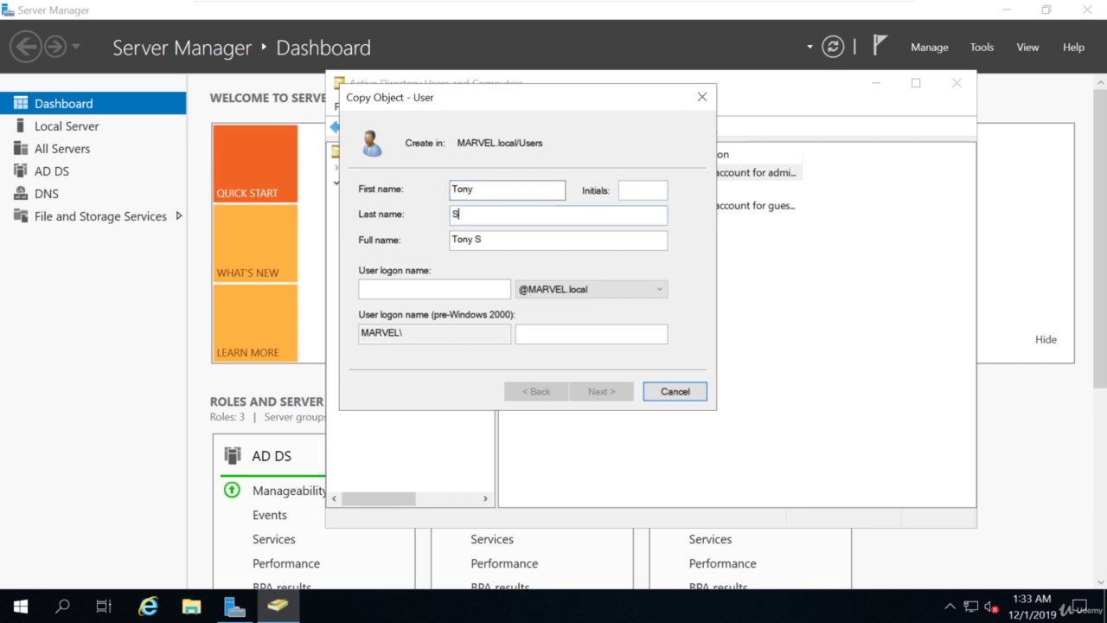
pyautogui.write('tark')
pyautogui.press('Tab')
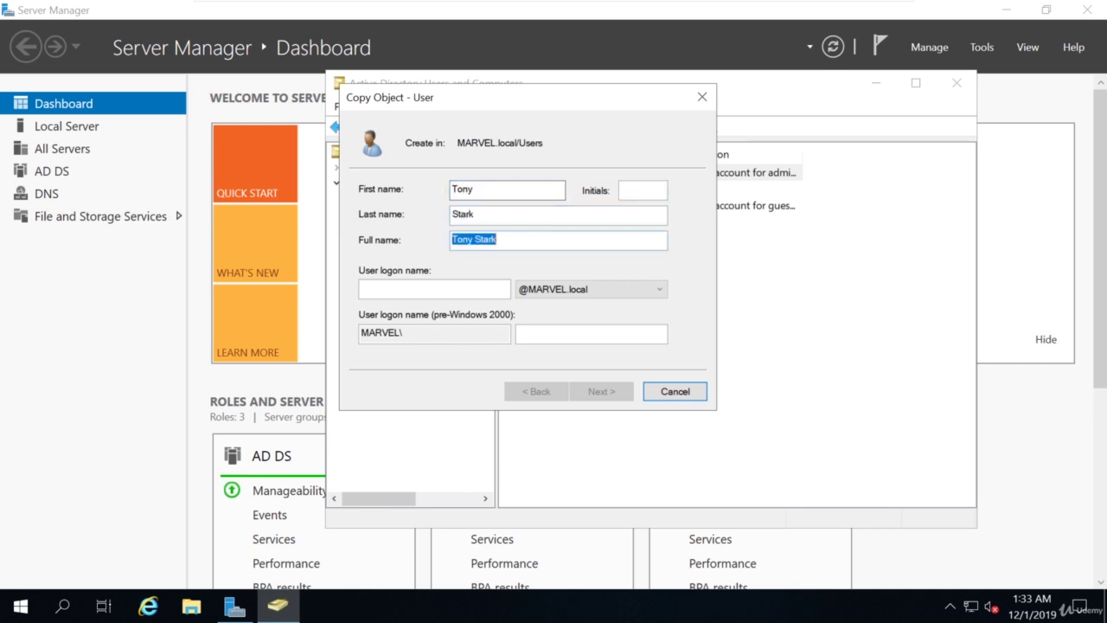
pyautogui.press('Tab')
pyautogui.write('tstark')
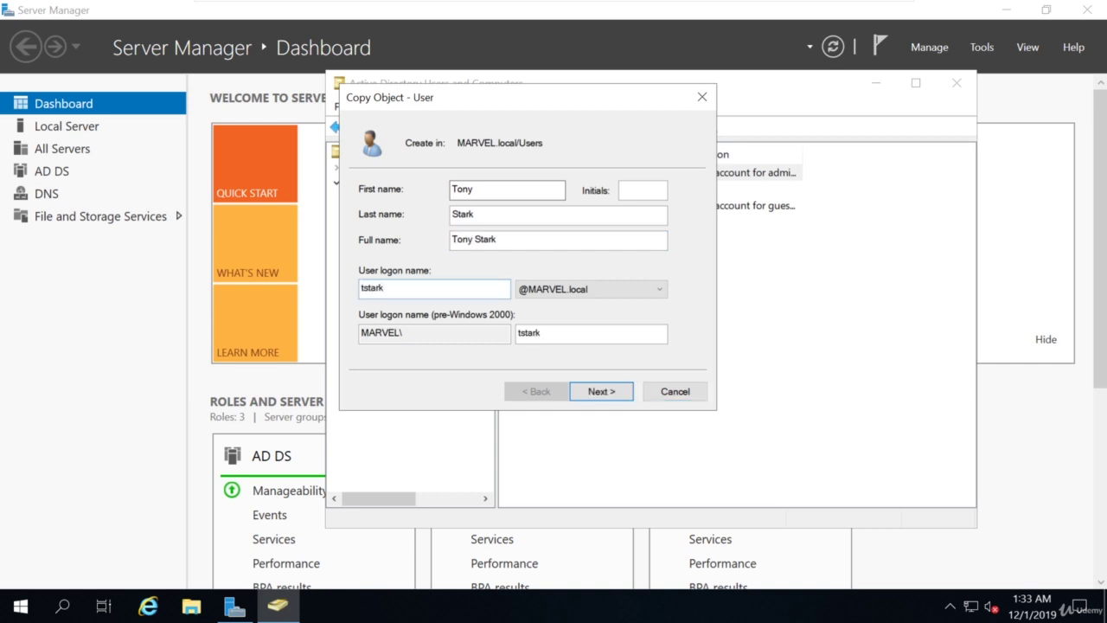
pyautogui.press('Return')
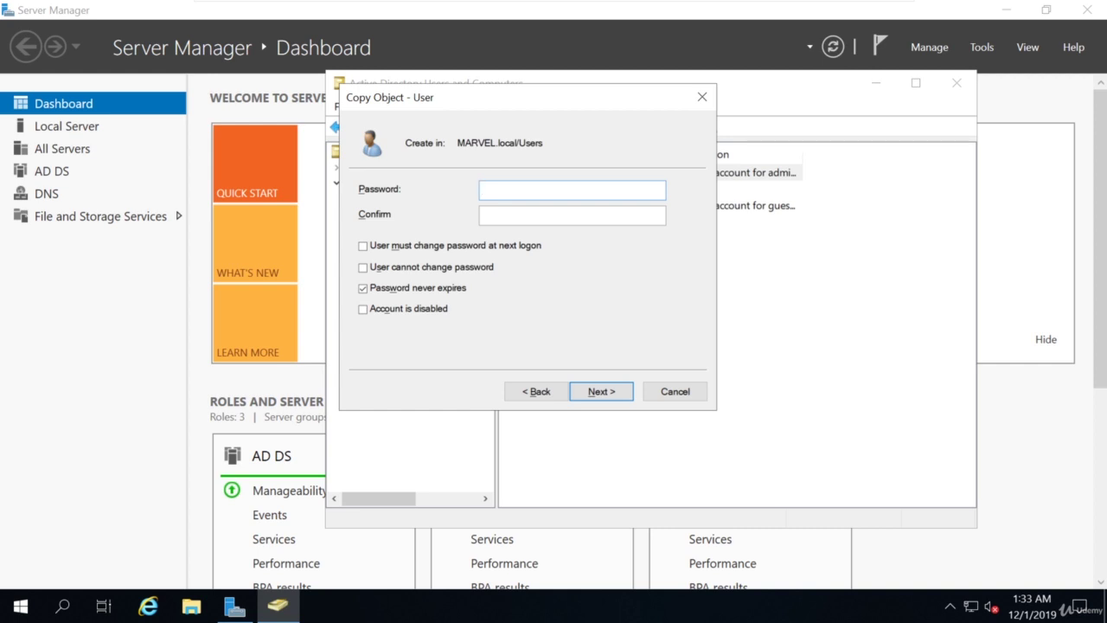
# Enter and confirm the copied user's password, then finish creating the account.
pyautogui.write('Password123!456')
pyautogui.press('Tab')
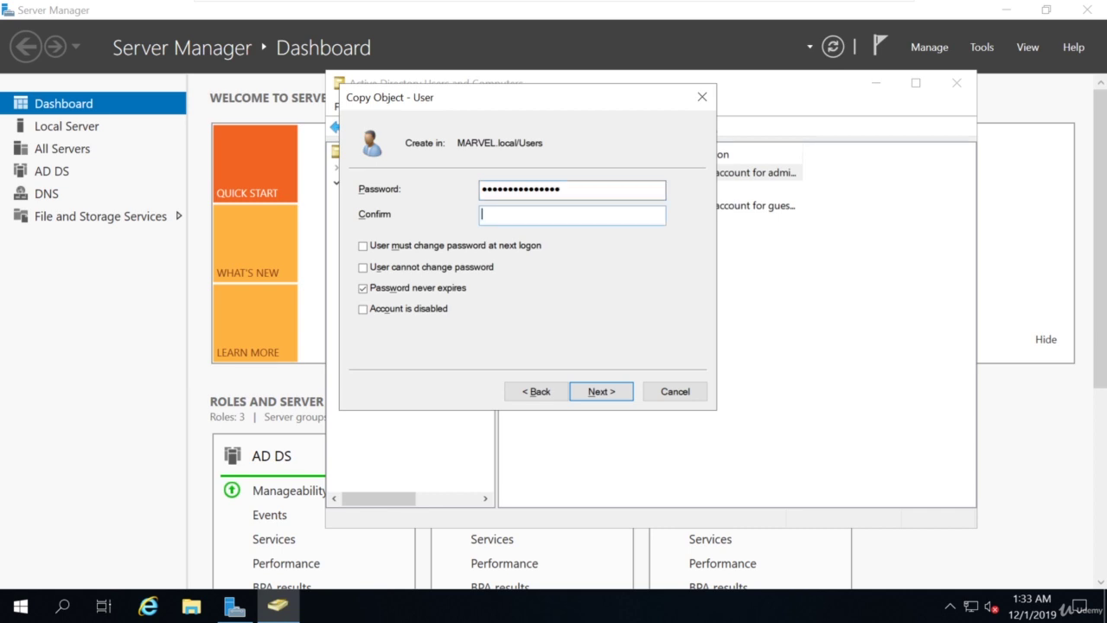
pyautogui.write('Pa$$w0rd!1234566')
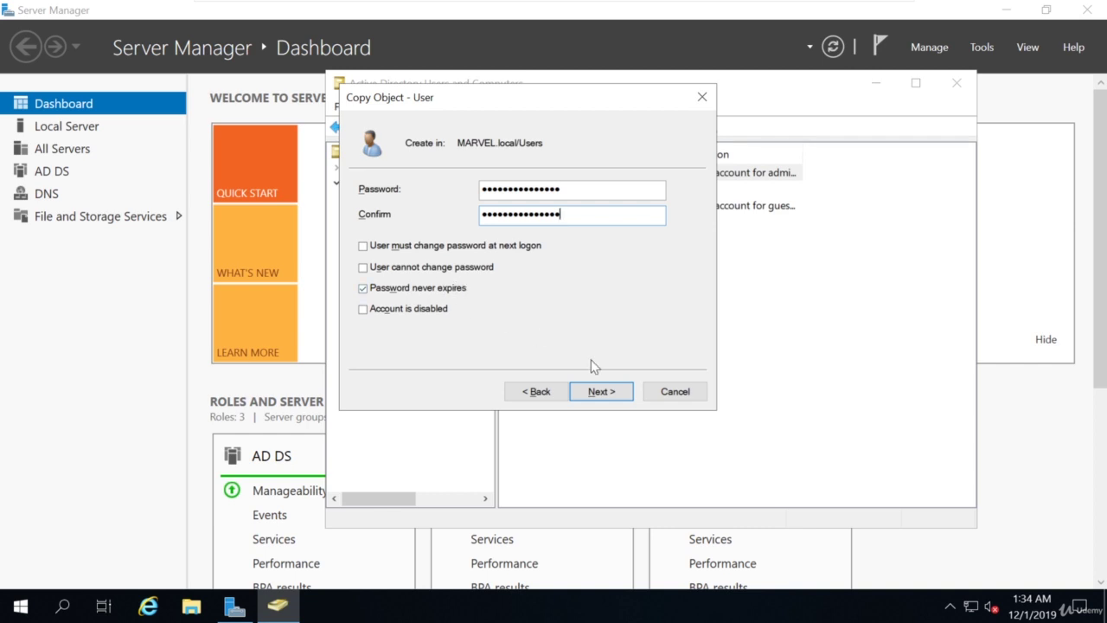
pyautogui.click(601, 391)
pyautogui.click(603, 393)
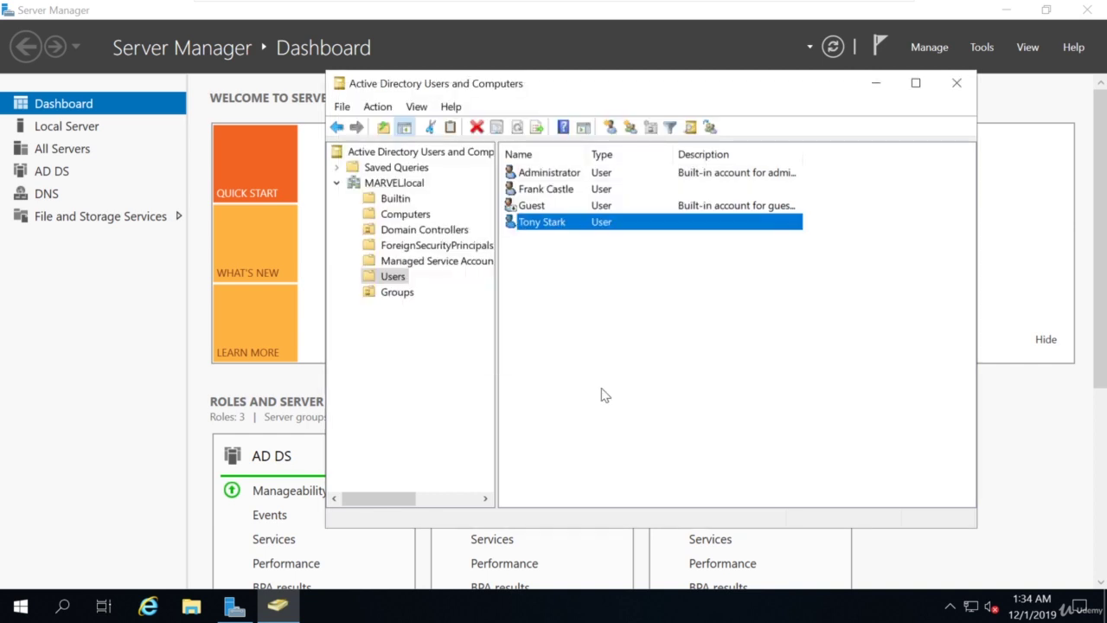
# Copy the first created user, entering the new user's first name, last name and logon name.
pyautogui.click(553, 190)
pyautogui.rightClick(535, 192)
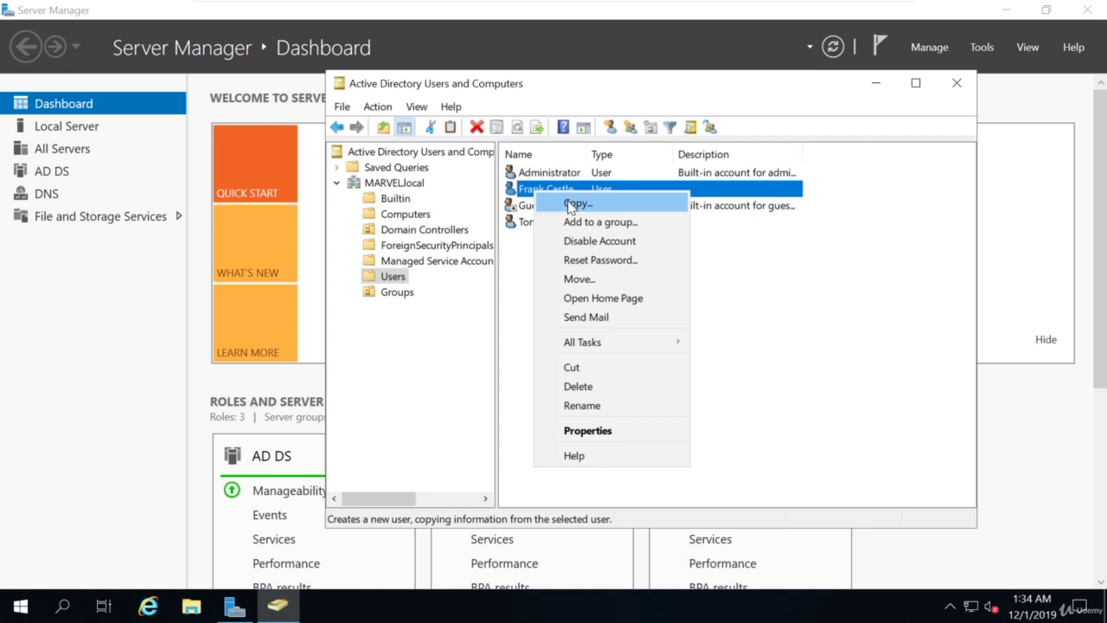
pyautogui.click(570, 205)
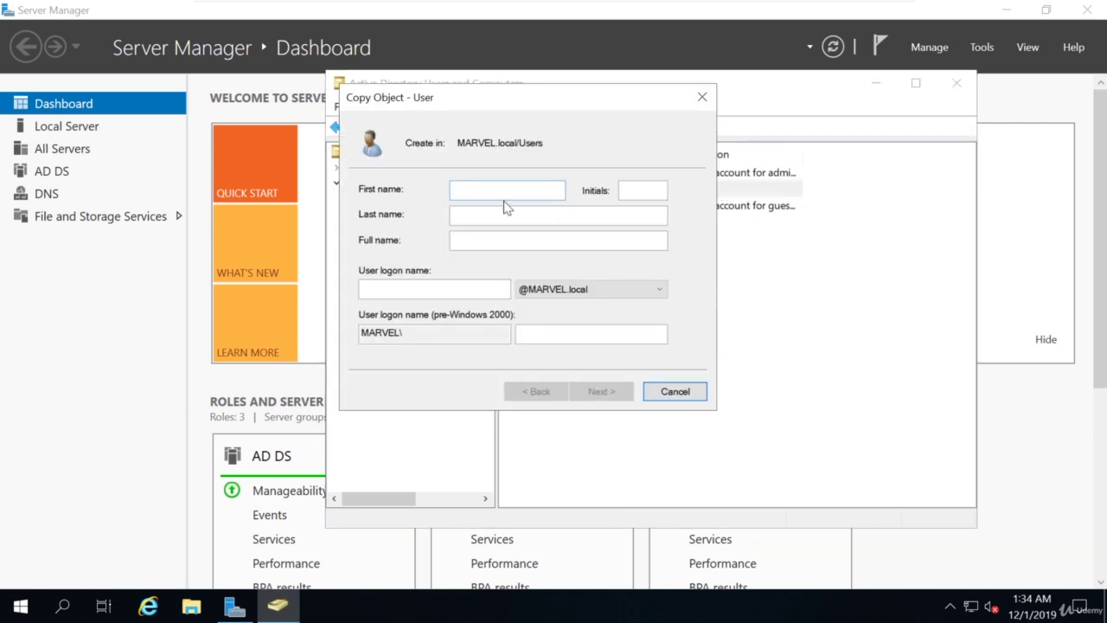
pyautogui.write('Peter')
pyautogui.press('Tab')
pyautogui.press('Tab')
pyautogui.write('Parker')
pyautogui.press('Tab')
pyautogui.press('Tab')
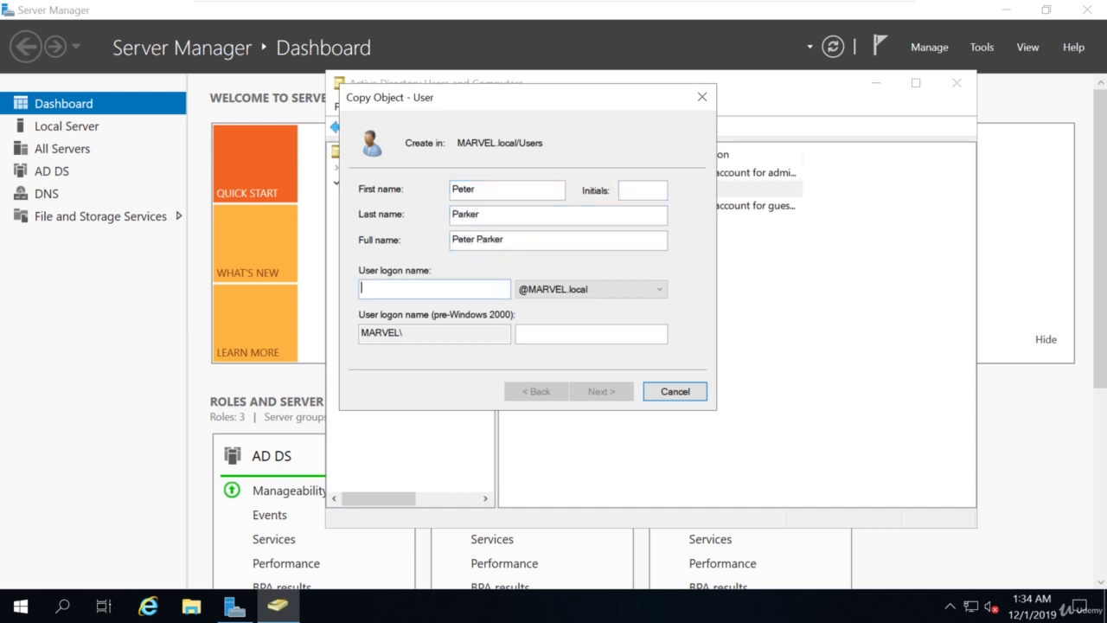
pyautogui.write('pparke')
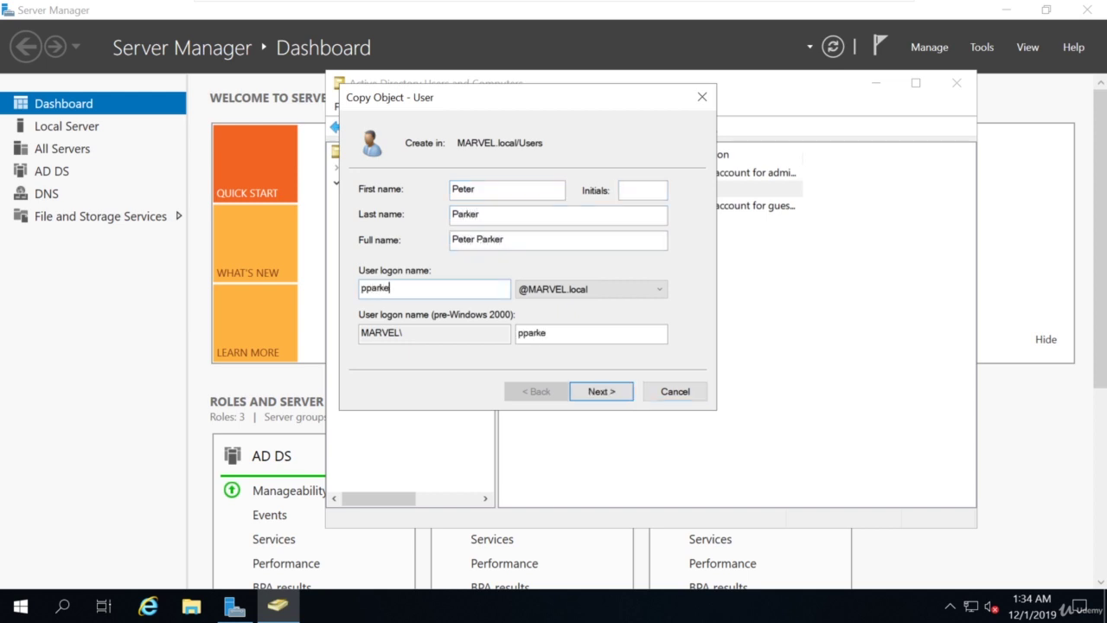
pyautogui.write('r')
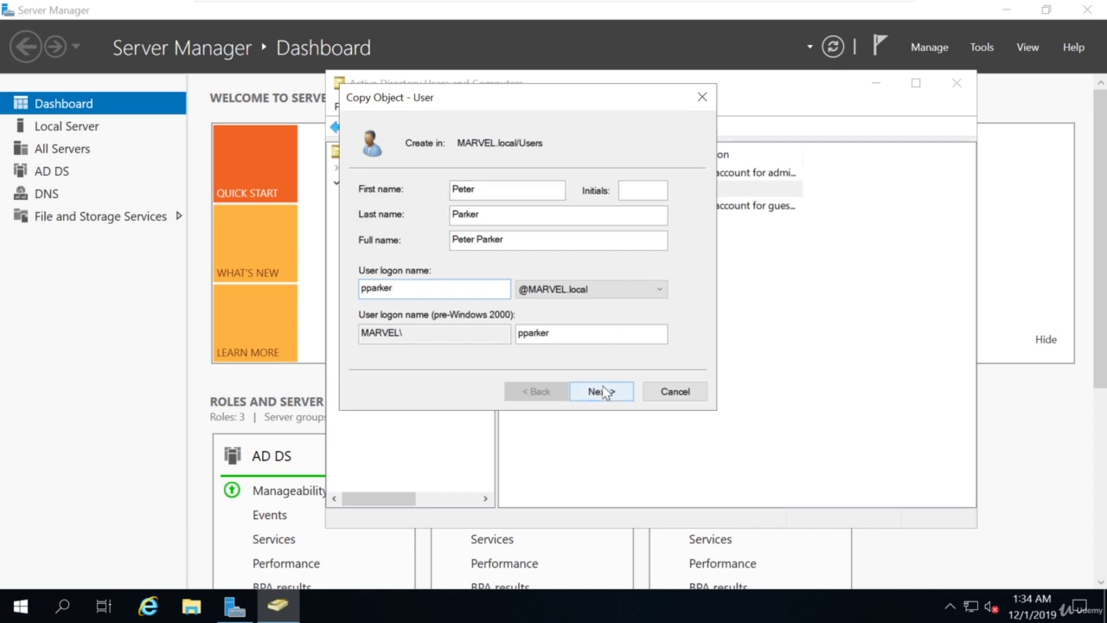
pyautogui.click(603, 392)
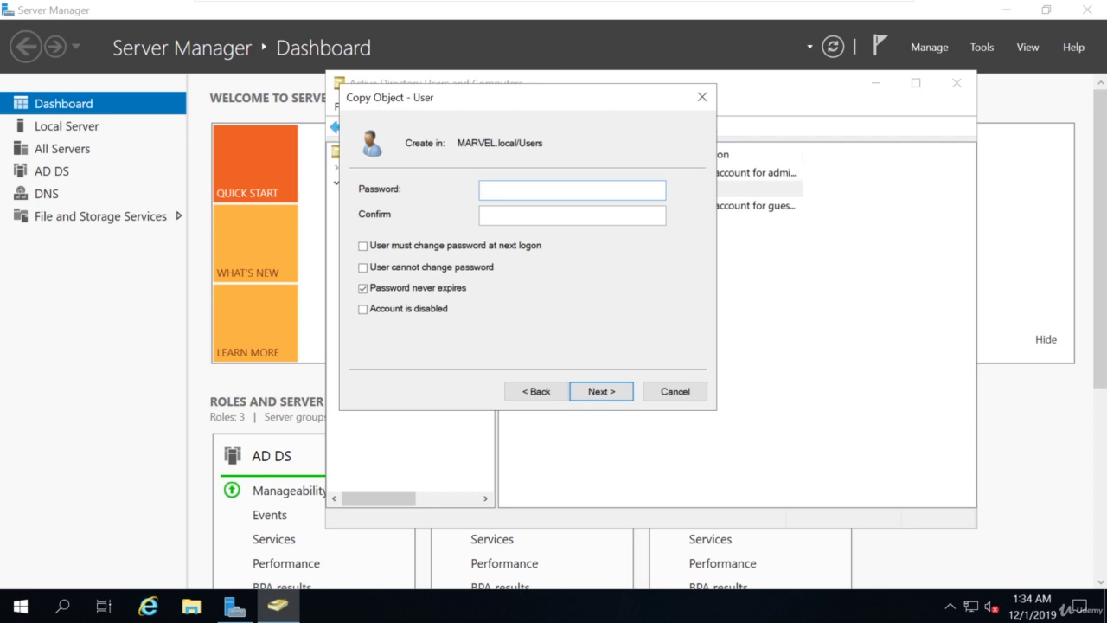
# Set the new user's password and complete the copy wizard.
pyautogui.write('Password1')
pyautogui.press('Tab')
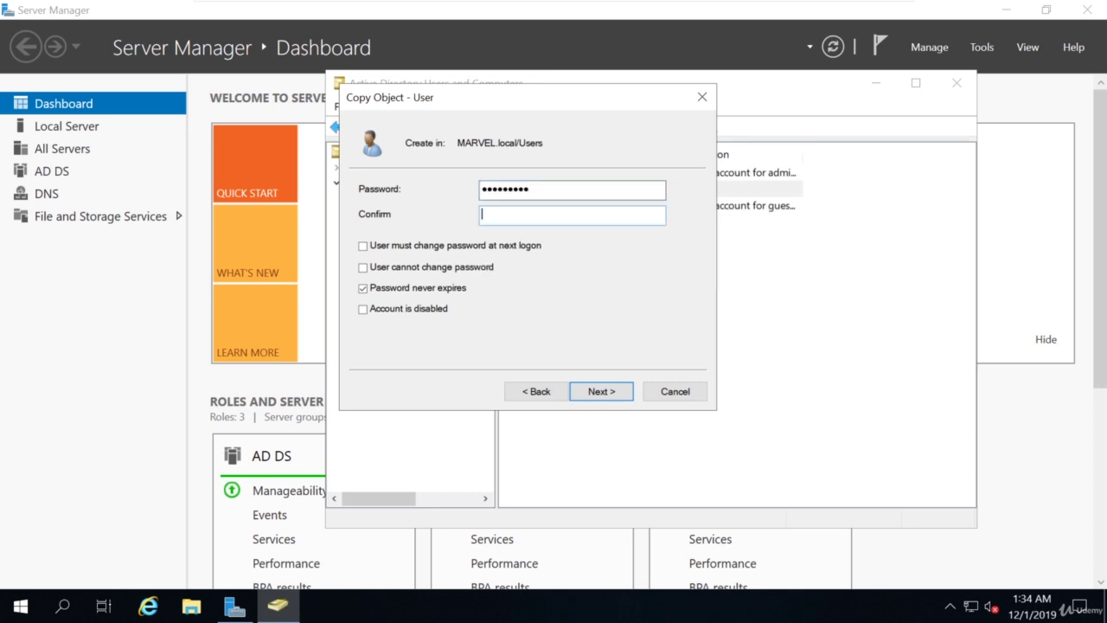
pyautogui.write('Password1')
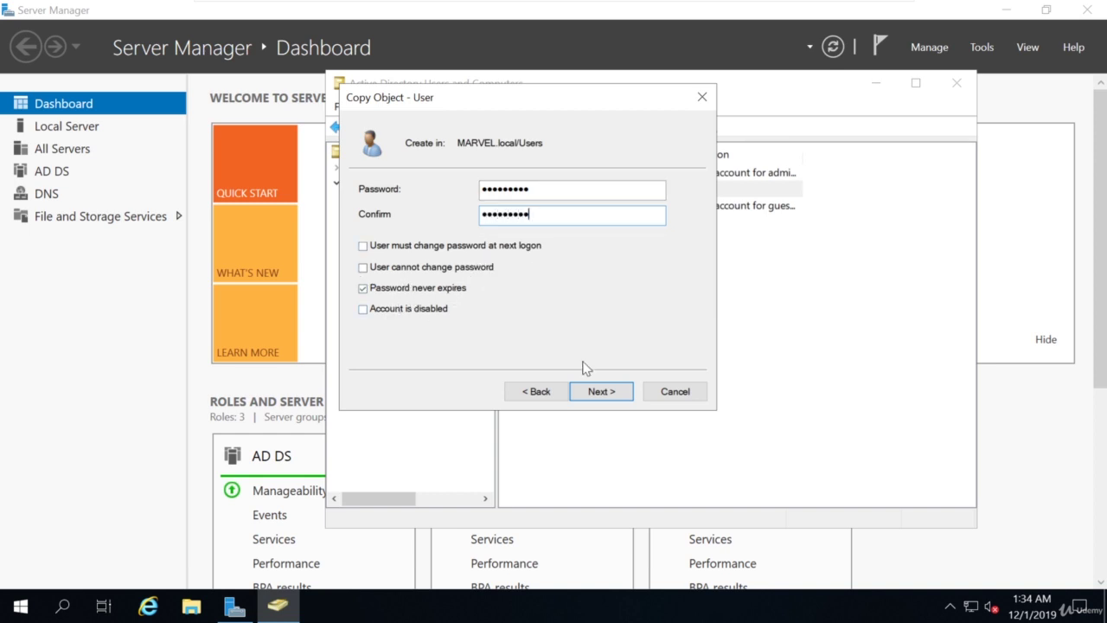
pyautogui.click(601, 391)
pyautogui.click(602, 394)
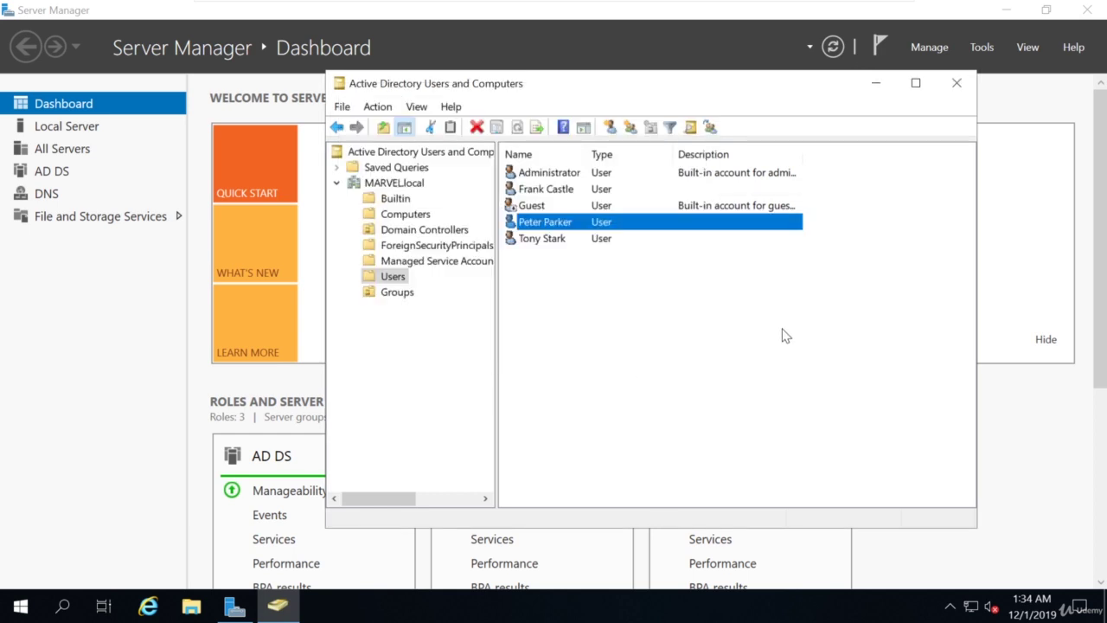
pyautogui.doubleClick(551, 223)
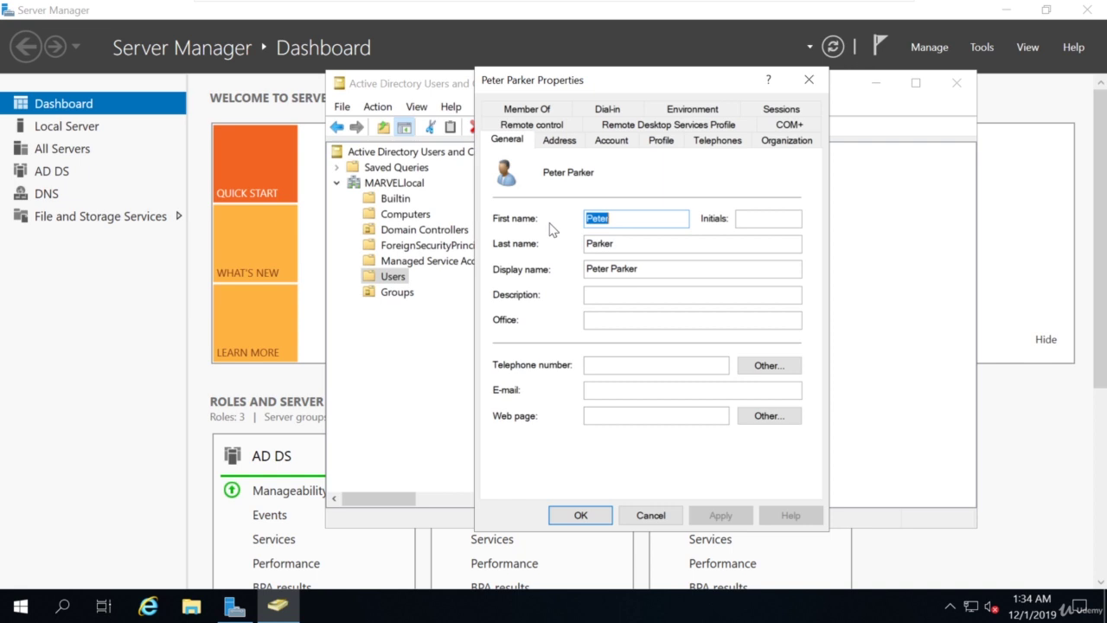
pyautogui.click(526, 109)
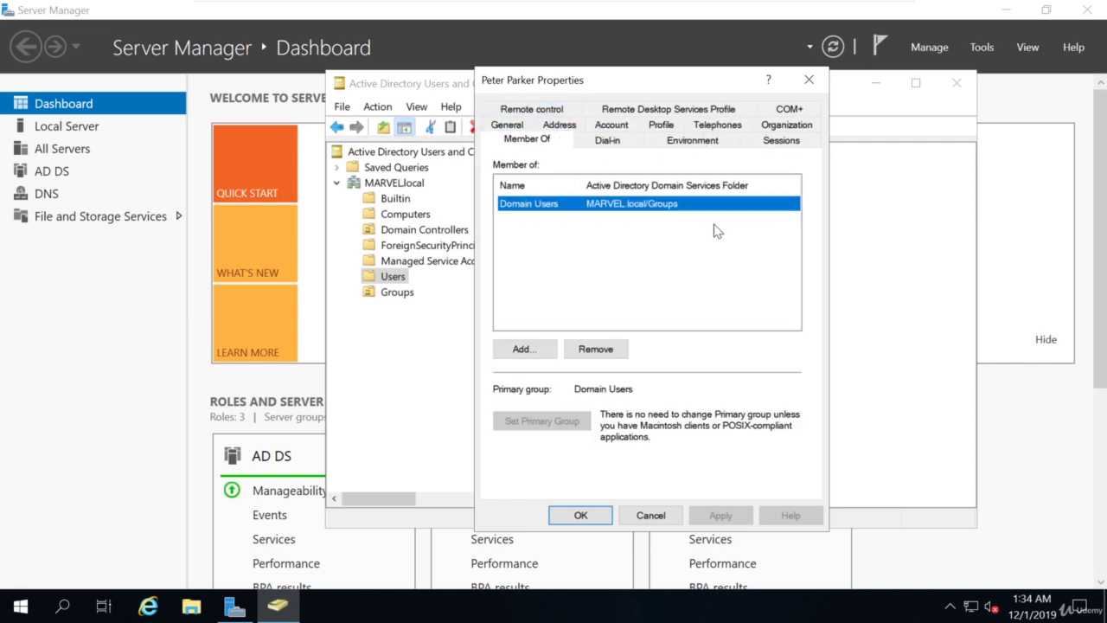
pyautogui.moveTo(645, 88); pyautogui.dragTo(808, 115)
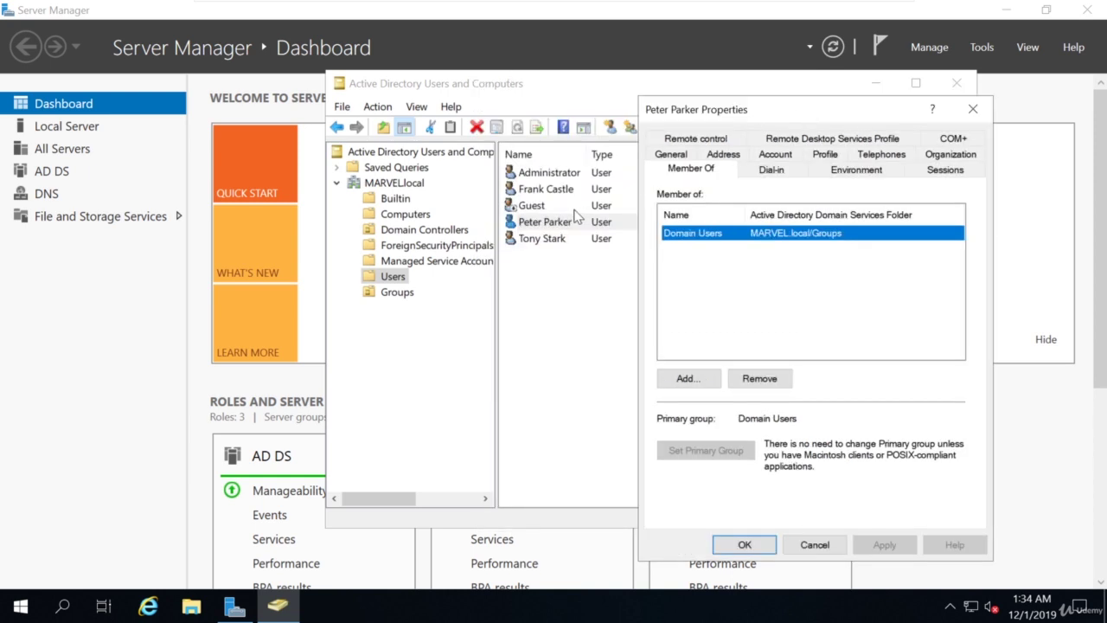
pyautogui.click(972, 110)
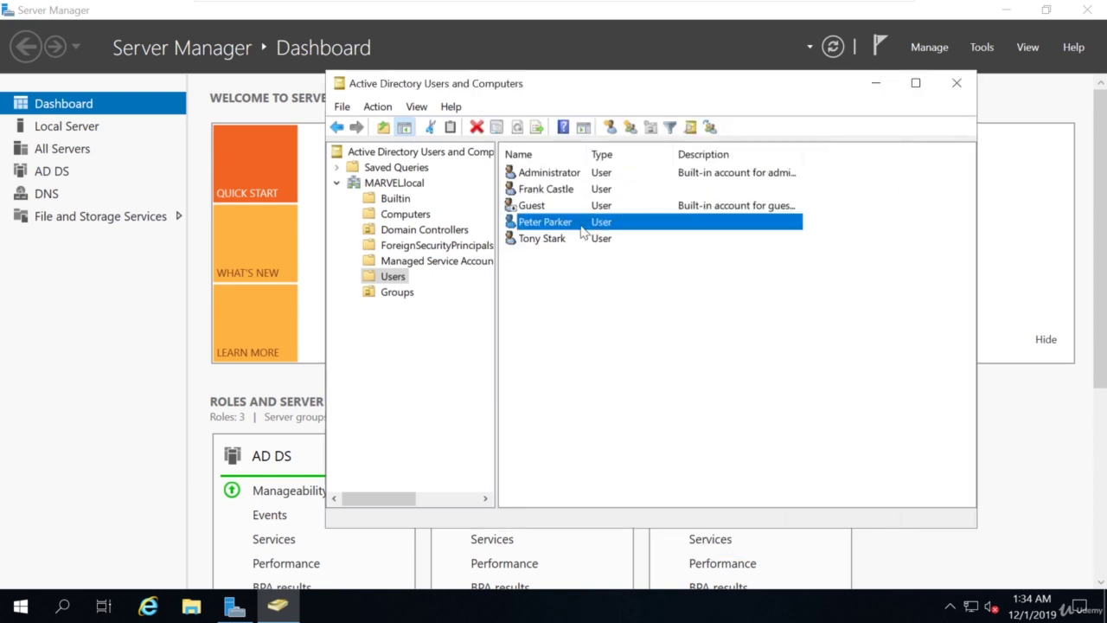
pyautogui.doubleClick(542, 240)
pyautogui.click(692, 140)
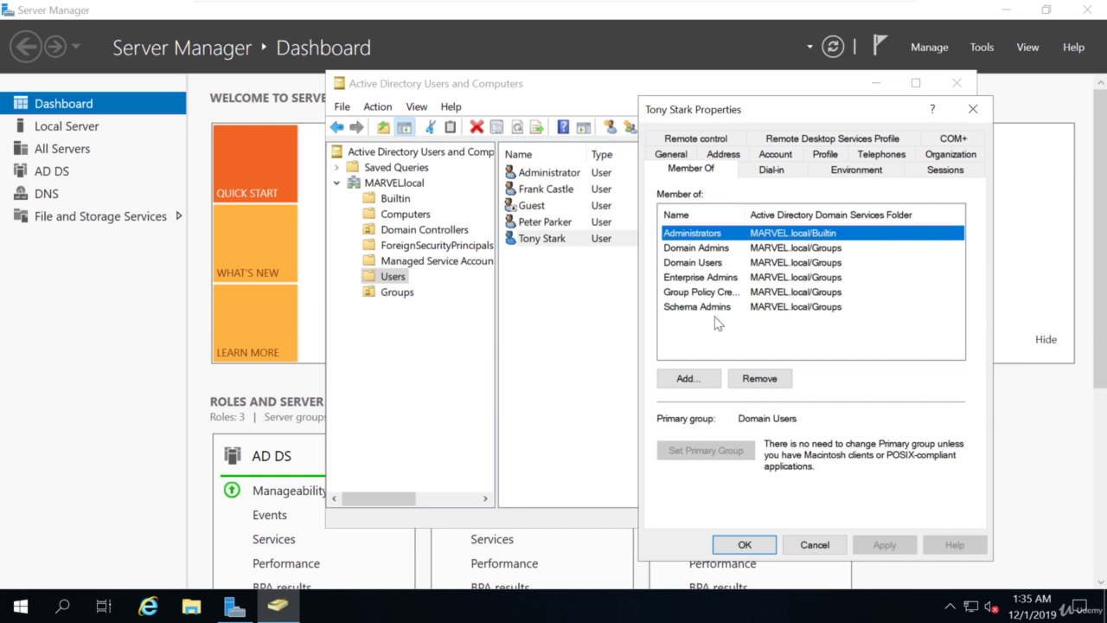
pyautogui.click(973, 111)
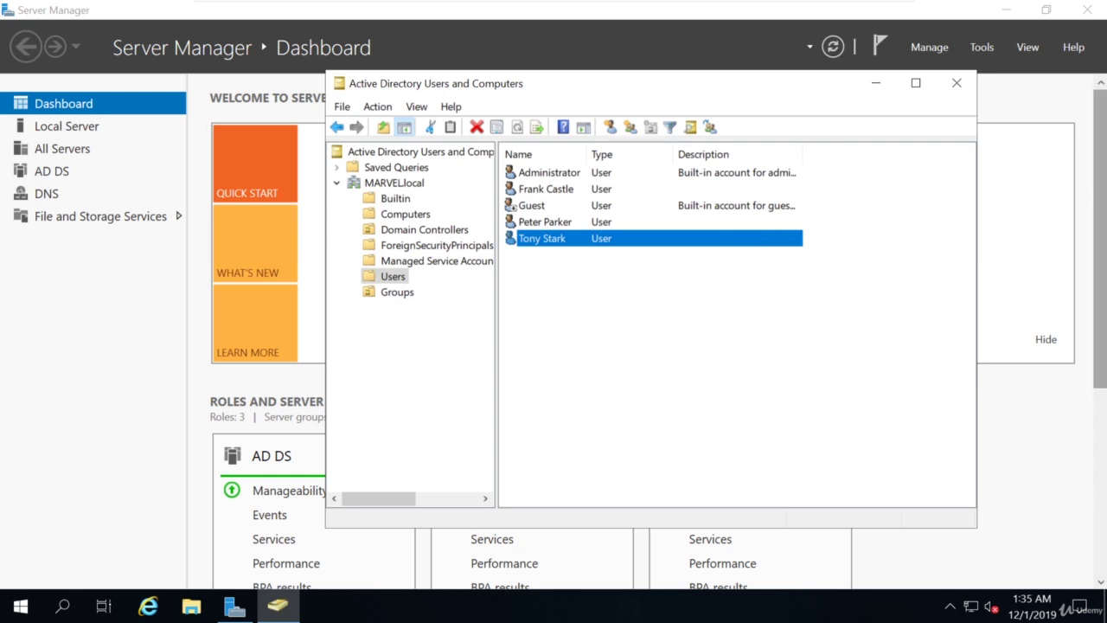
# Copy the admin user as 'SQL Service' with logon name SQLService.
pyautogui.rightClick(548, 244)
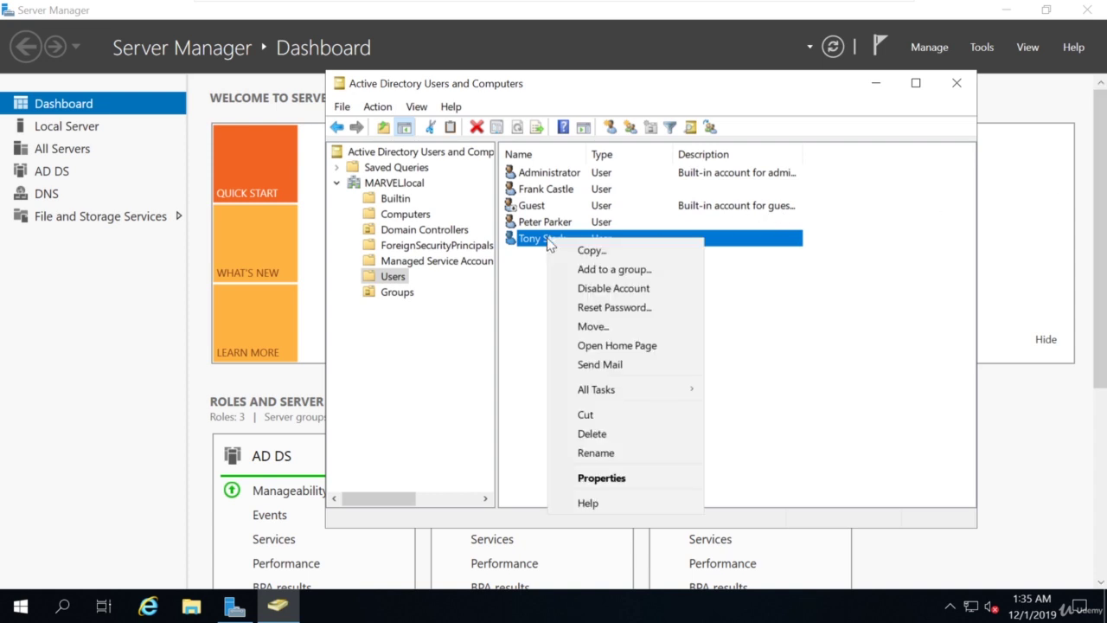
pyautogui.click(591, 250)
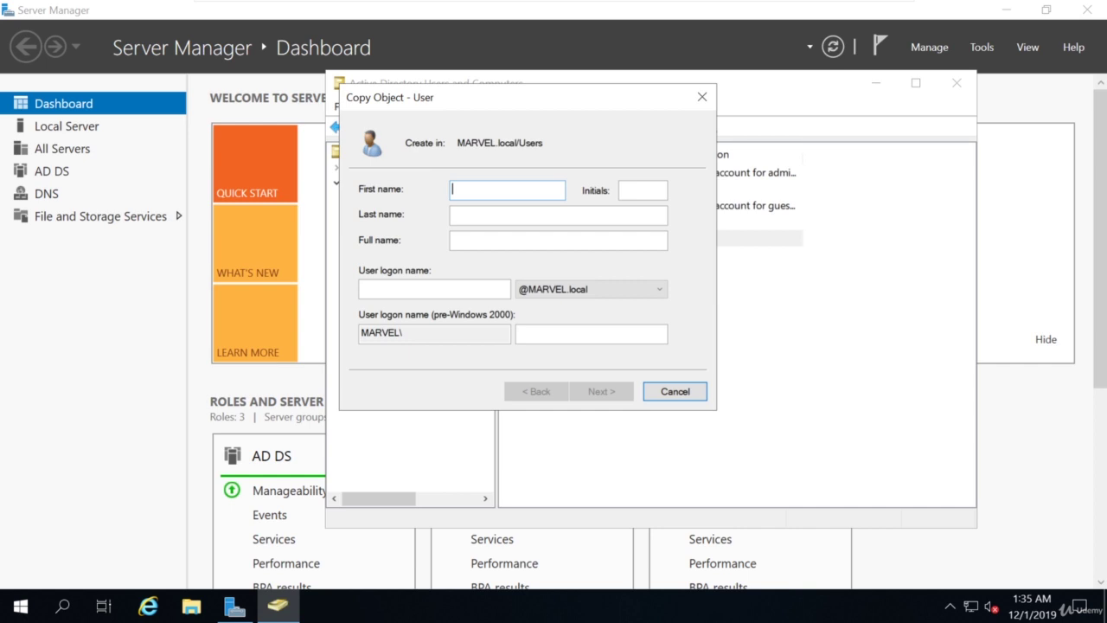
pyautogui.write('SQL')
pyautogui.press('Tab')
pyautogui.press('Tab')
pyautogui.write('S')
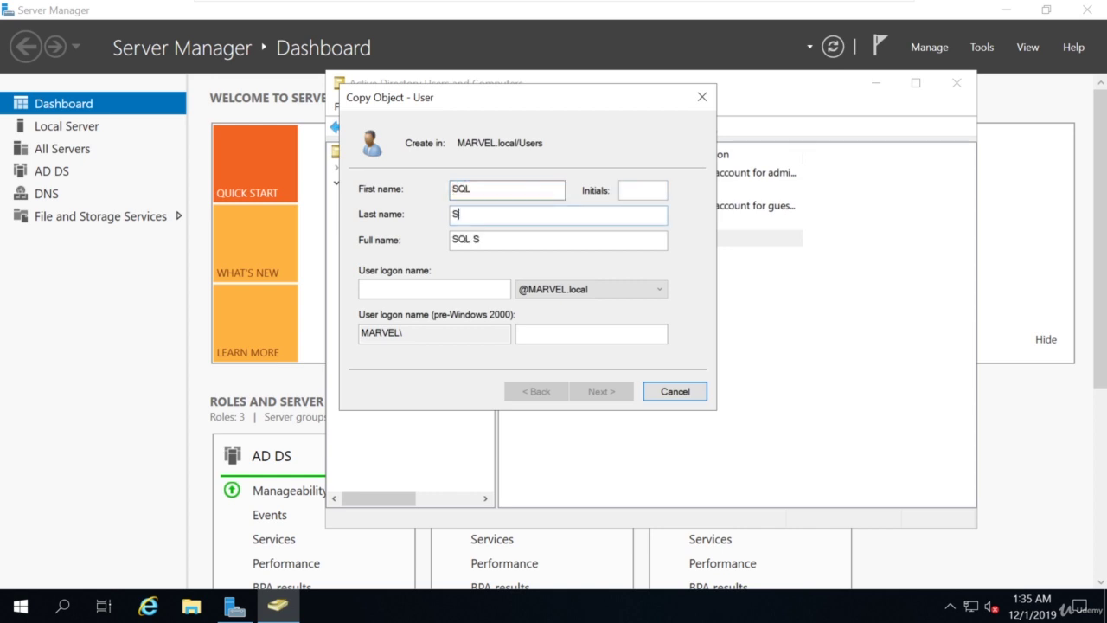
pyautogui.write('ervice')
pyautogui.press('Tab')
pyautogui.press('Tab')
pyautogui.write('SQLSer')
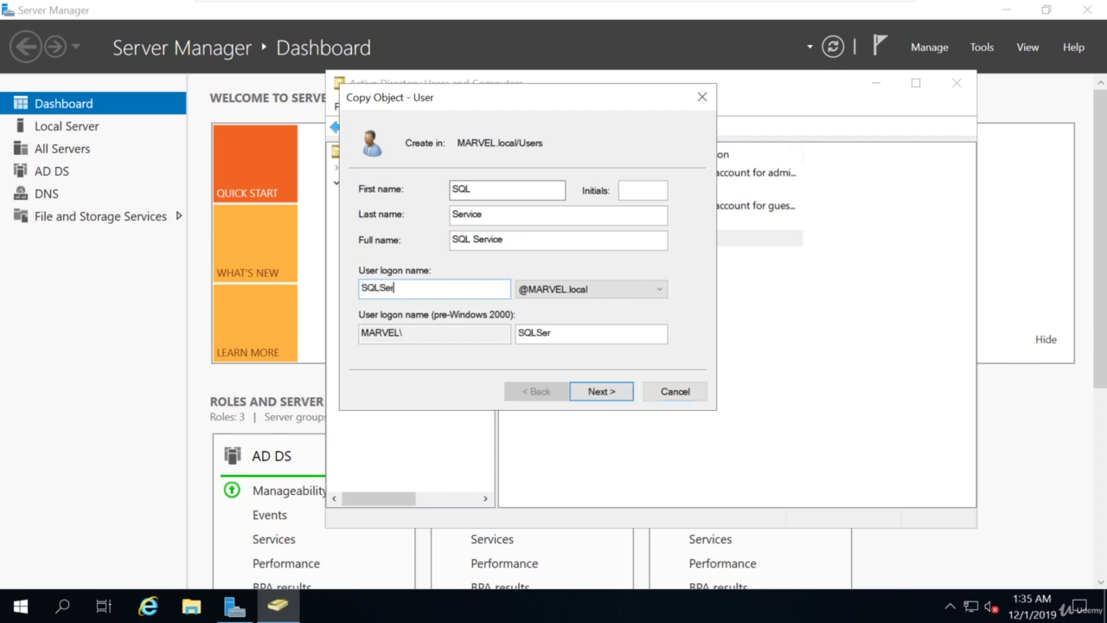
pyautogui.write('vice')
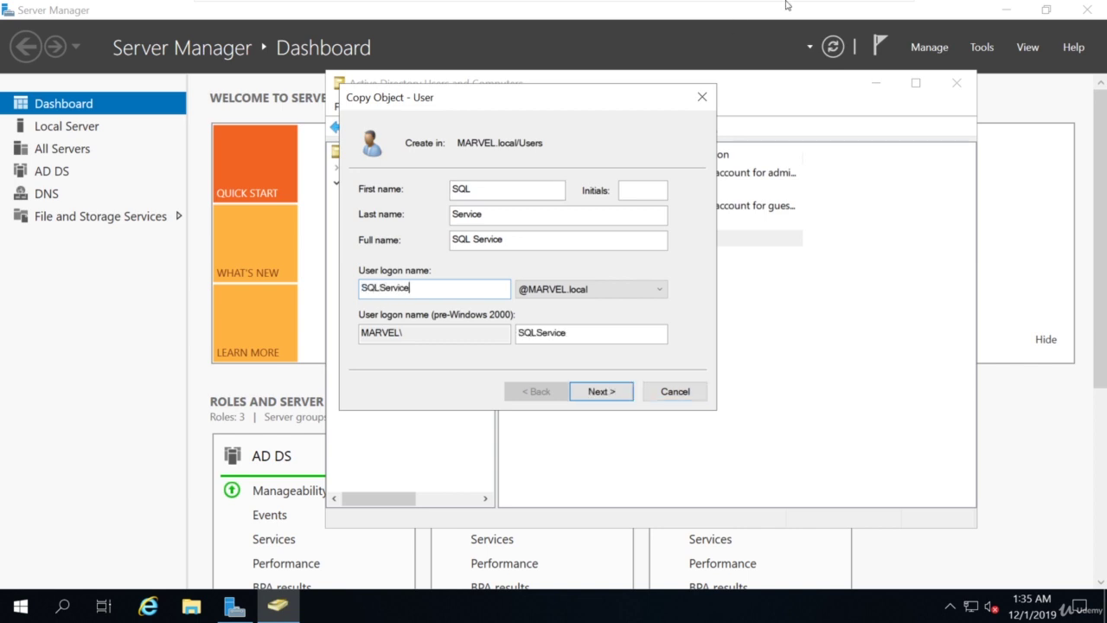
pyautogui.click(605, 394)
# Set and confirm the SQL Service password, re-entering it after a typo, and finish.
pyautogui.click(536, 205)
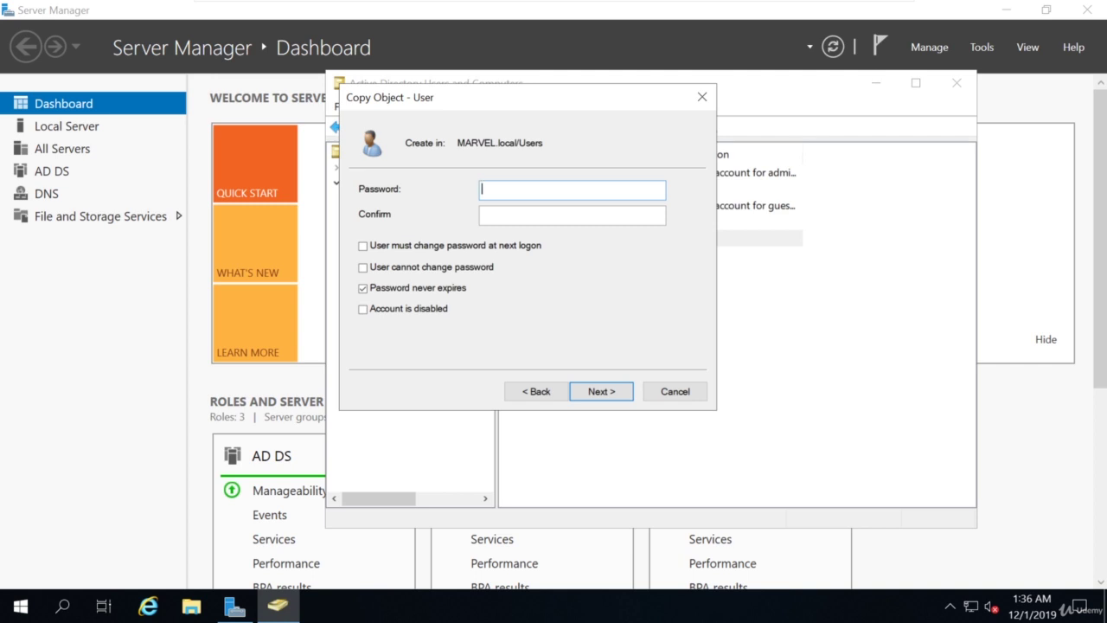
pyautogui.write('MYpass123!123#')
pyautogui.press('Tab')
pyautogui.write('Mypass')
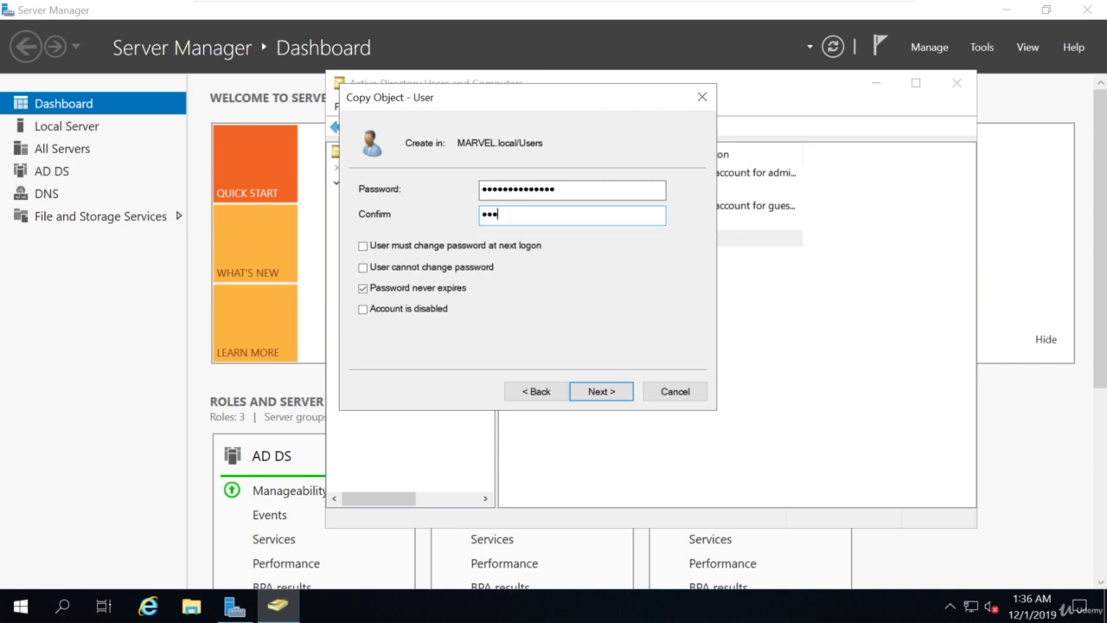
pyautogui.press('BackSpace')
pyautogui.press('BackSpace')
pyautogui.press('BackSpace')
pyautogui.press('BackSpace')
pyautogui.press('BackSpace')
pyautogui.press('BackSpace')
pyautogui.hotkey('shift', 'Tab')
pyautogui.press('capslock')
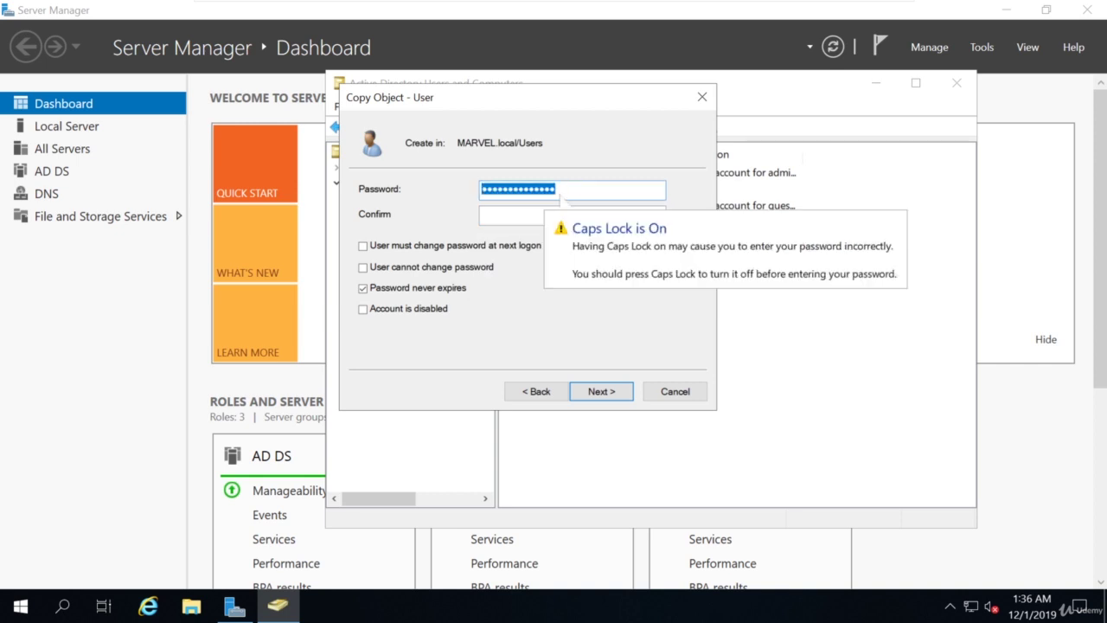
pyautogui.write('Ma')
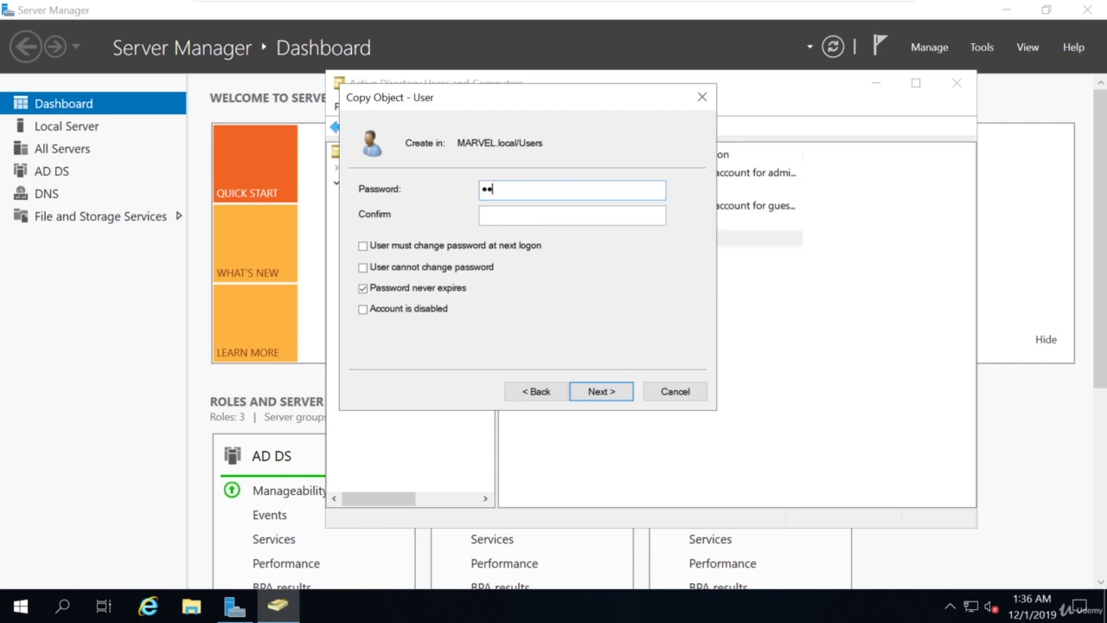
pyautogui.write('passwo12345!')
pyautogui.press('Tab')
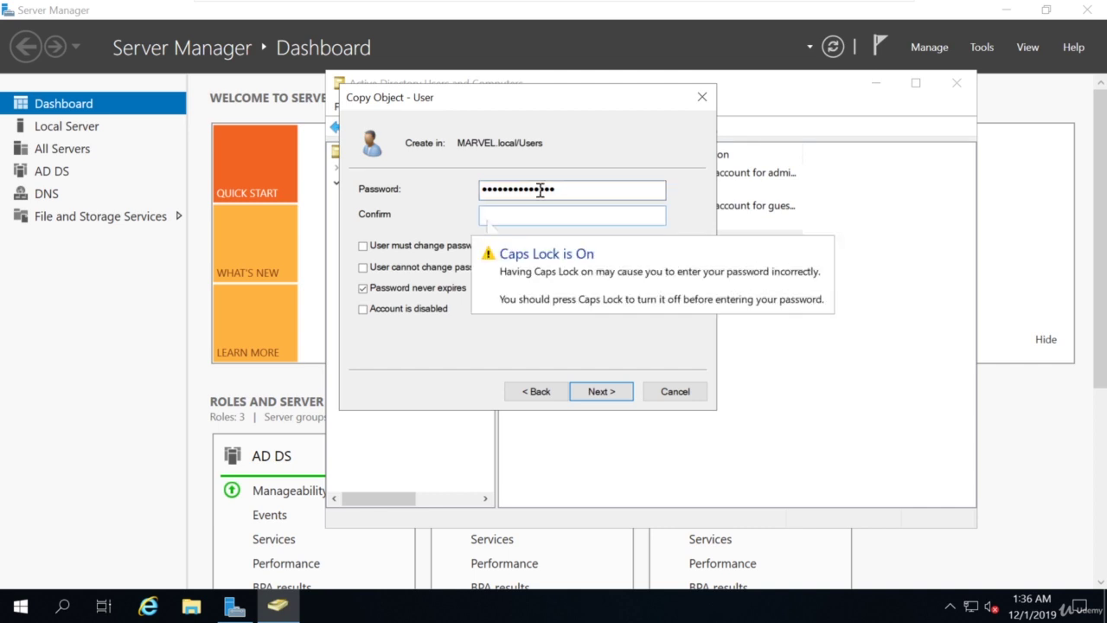
pyautogui.write('Pa')
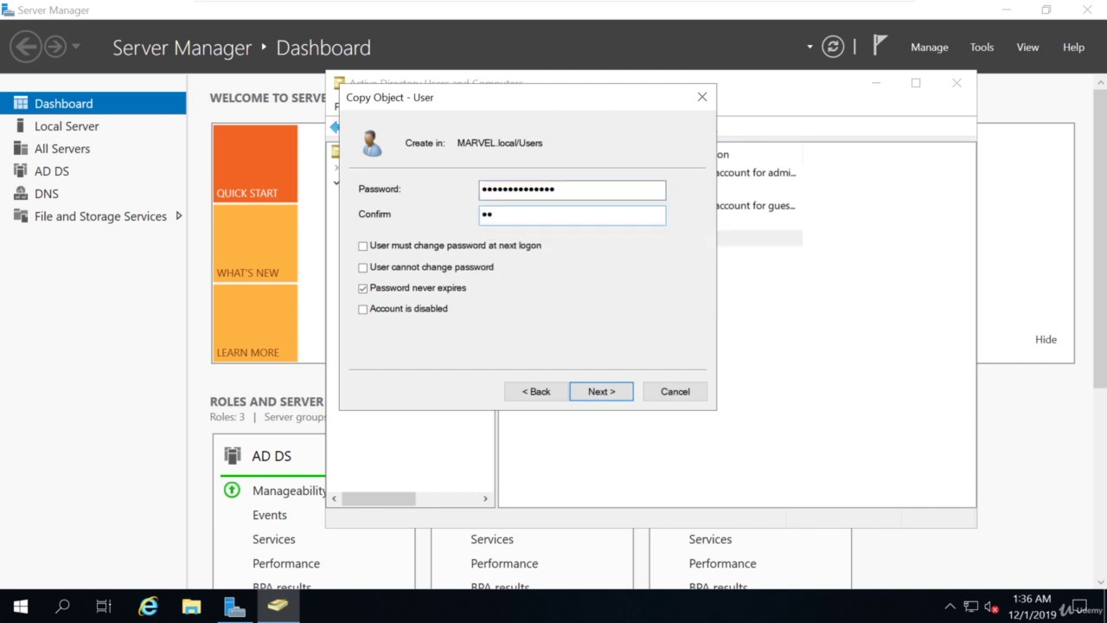
pyautogui.write('ssword12345!')
pyautogui.click(597, 390)
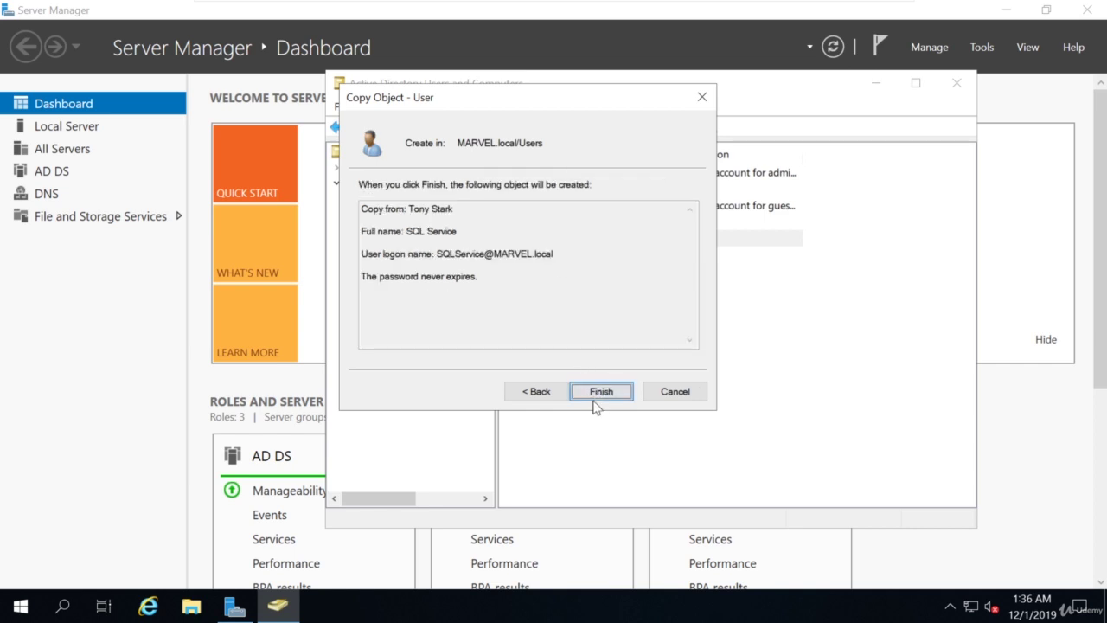
pyautogui.click(603, 392)
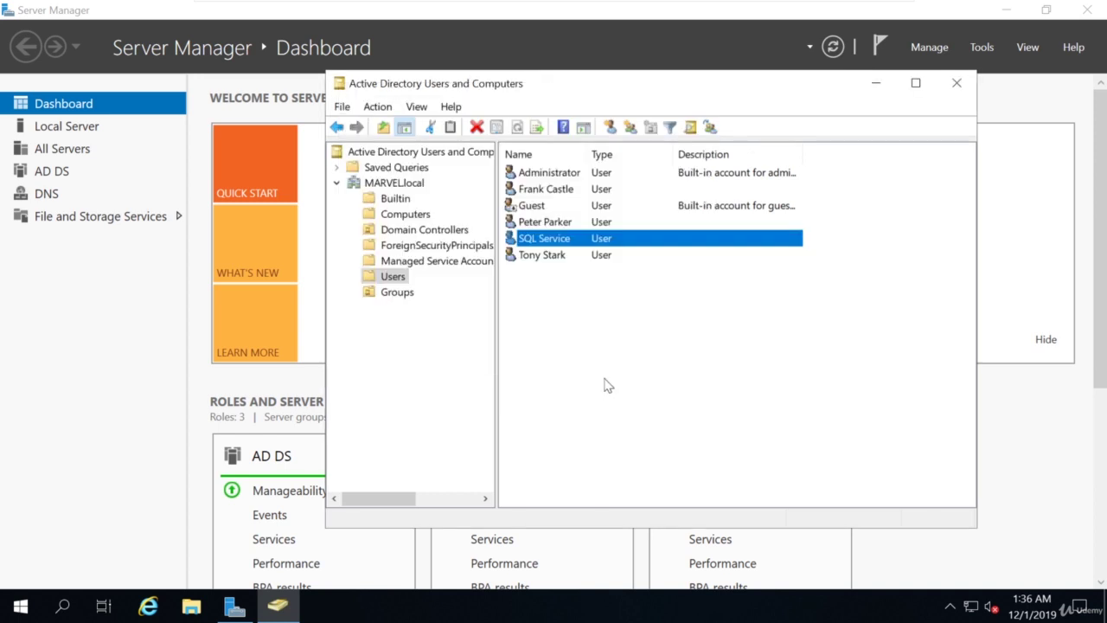
pyautogui.click(24, 608)
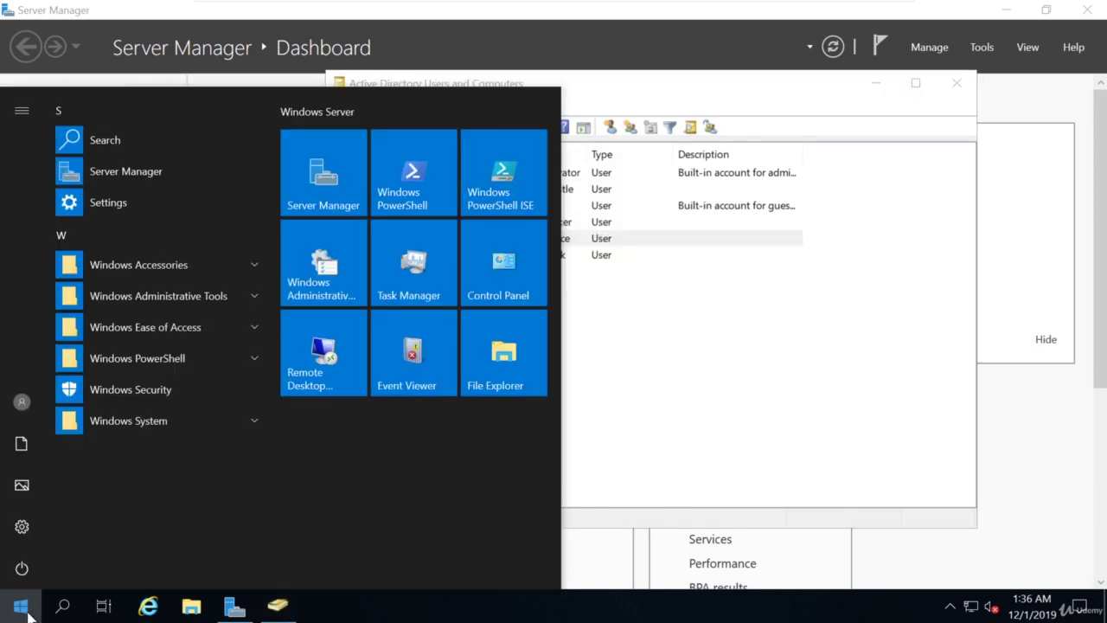
pyautogui.write('notepad')
pyautogui.press('Return')
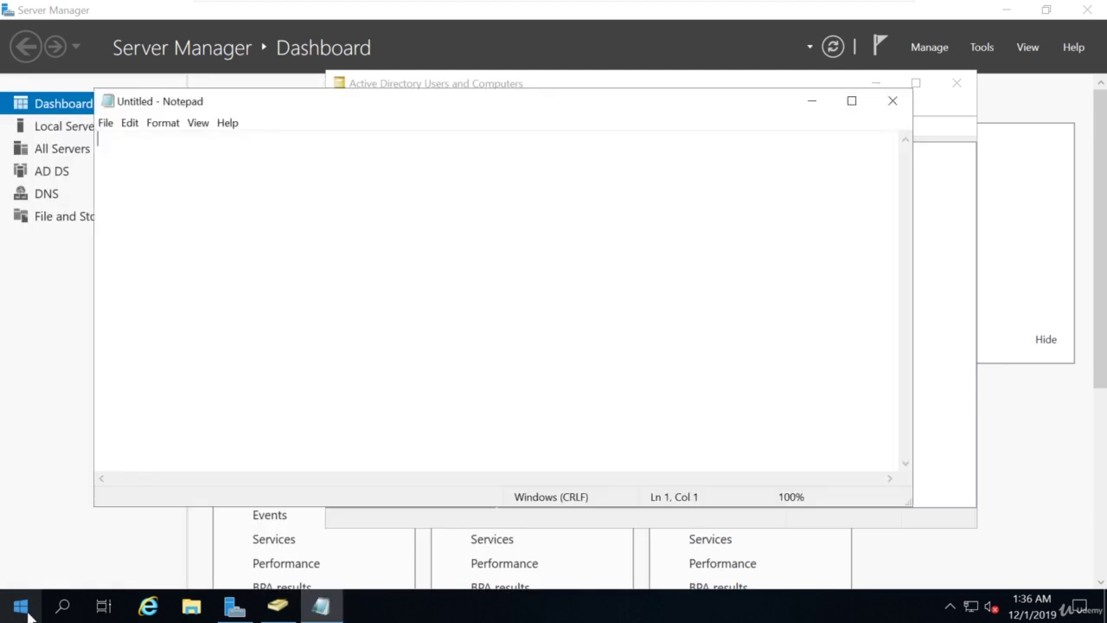
pyautogui.write('MYpassword123#')
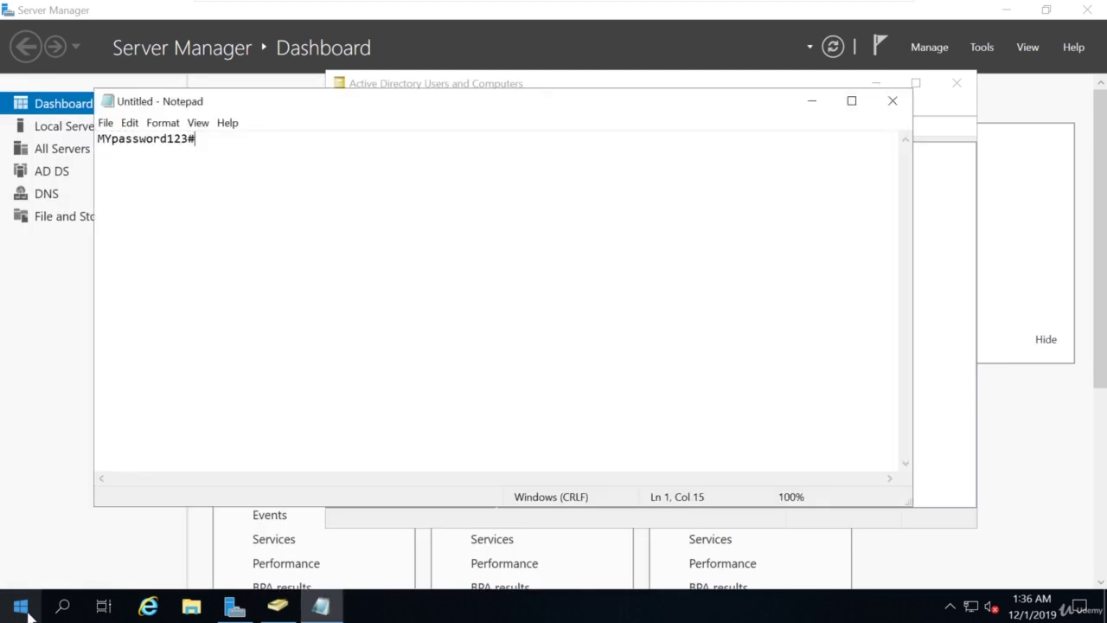
pyautogui.click(893, 103)
pyautogui.click(592, 305)
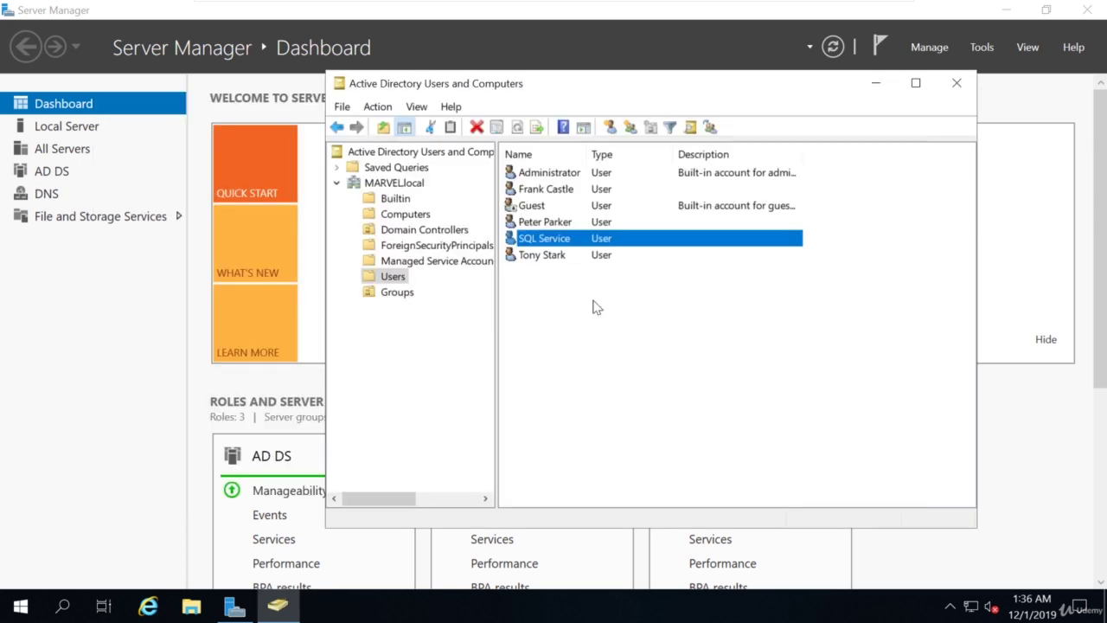
# Enter the SQL Service account's password in its description, save the properties, and minimize the window.
pyautogui.doubleClick(563, 242)
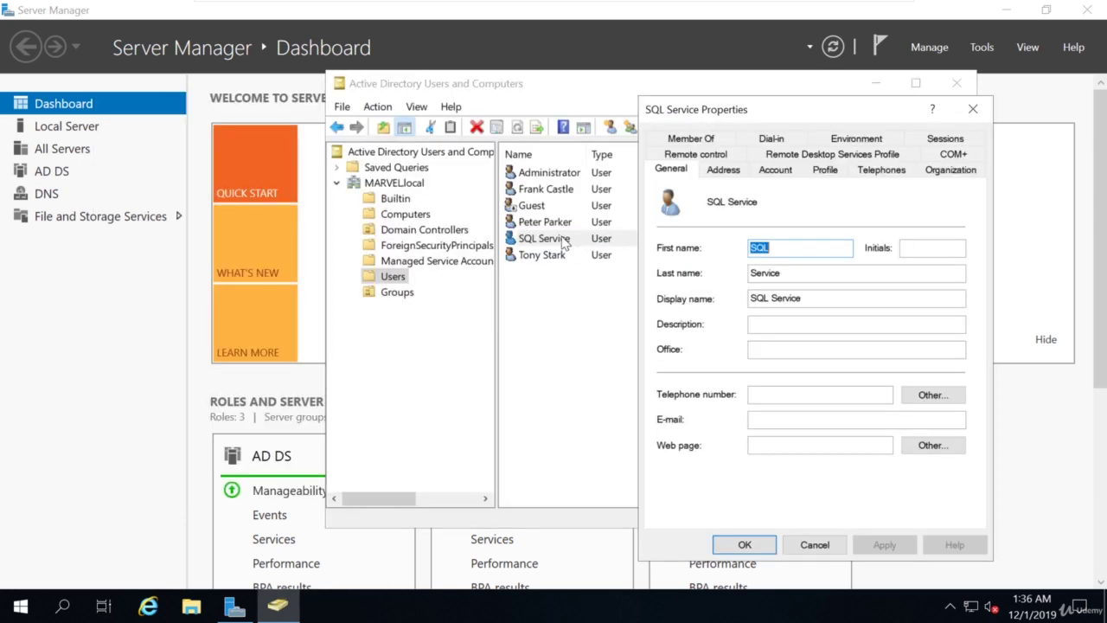
pyautogui.click(778, 323)
pyautogui.write('S')
pyautogui.write('P')
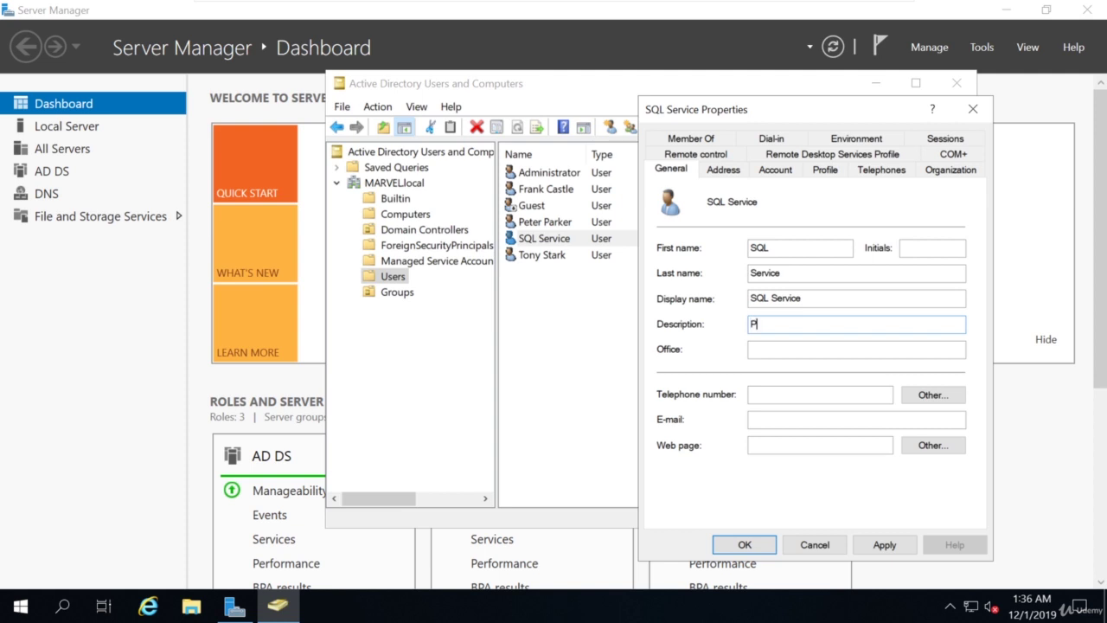
pyautogui.write('assword is MYpassword')
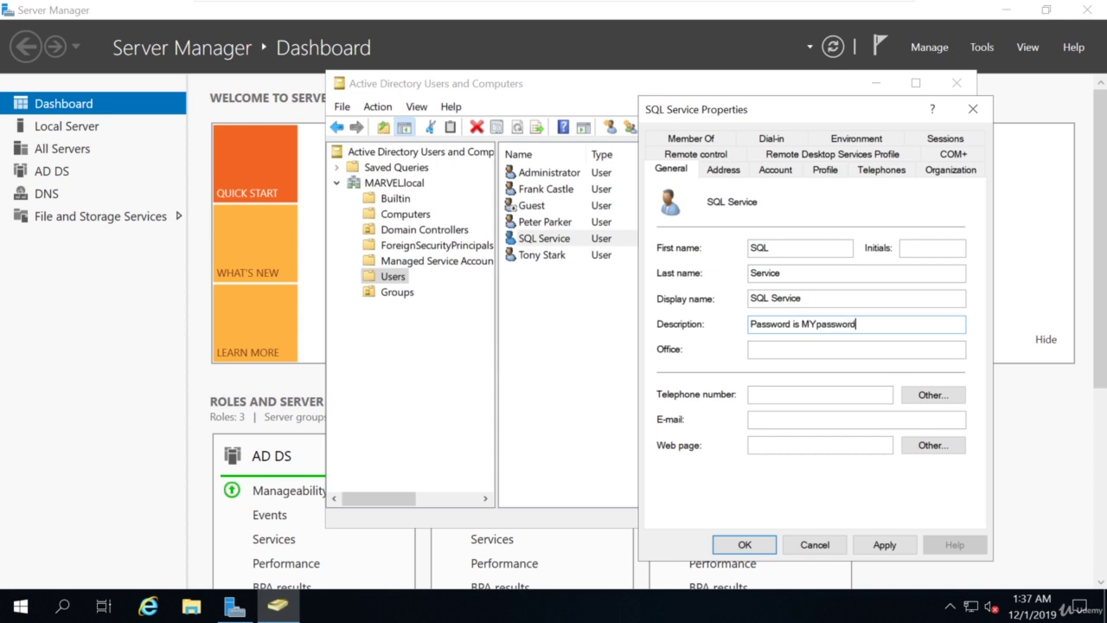
pyautogui.write('123#')
pyautogui.click(882, 544)
pyautogui.click(743, 545)
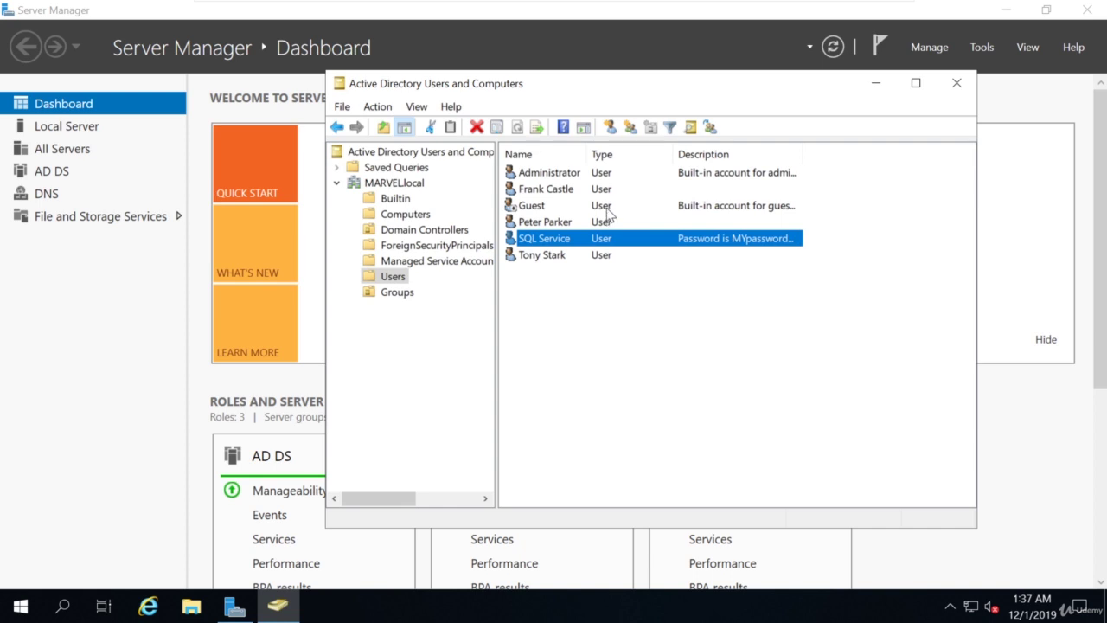
pyautogui.click(876, 90)
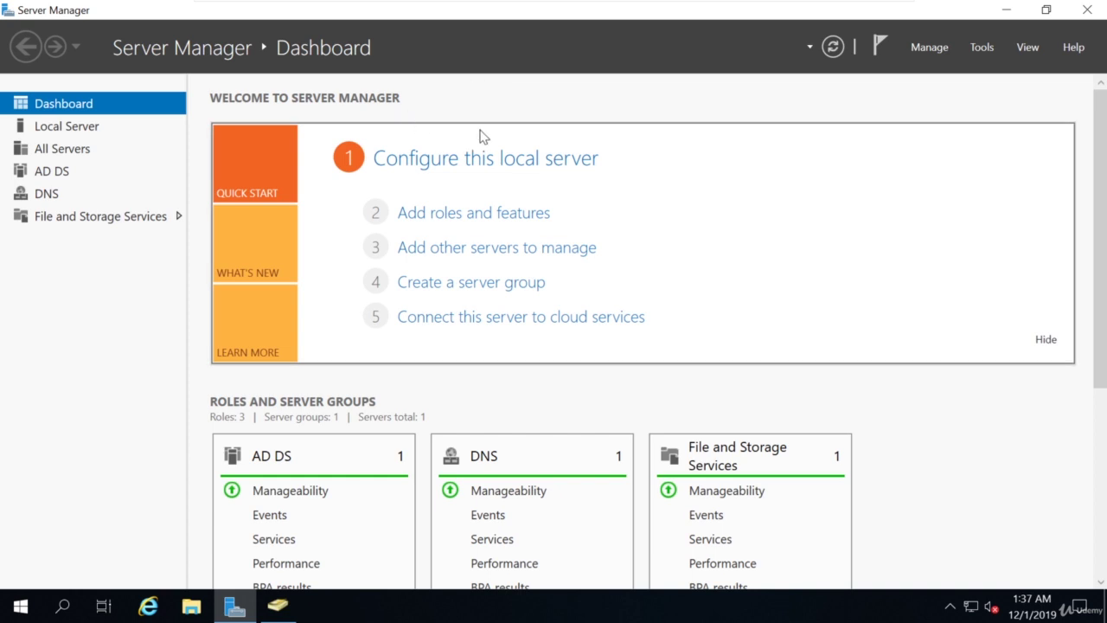
# Start the New Share Wizard from the Shares page of File and Storage Services.
pyautogui.click(171, 217)
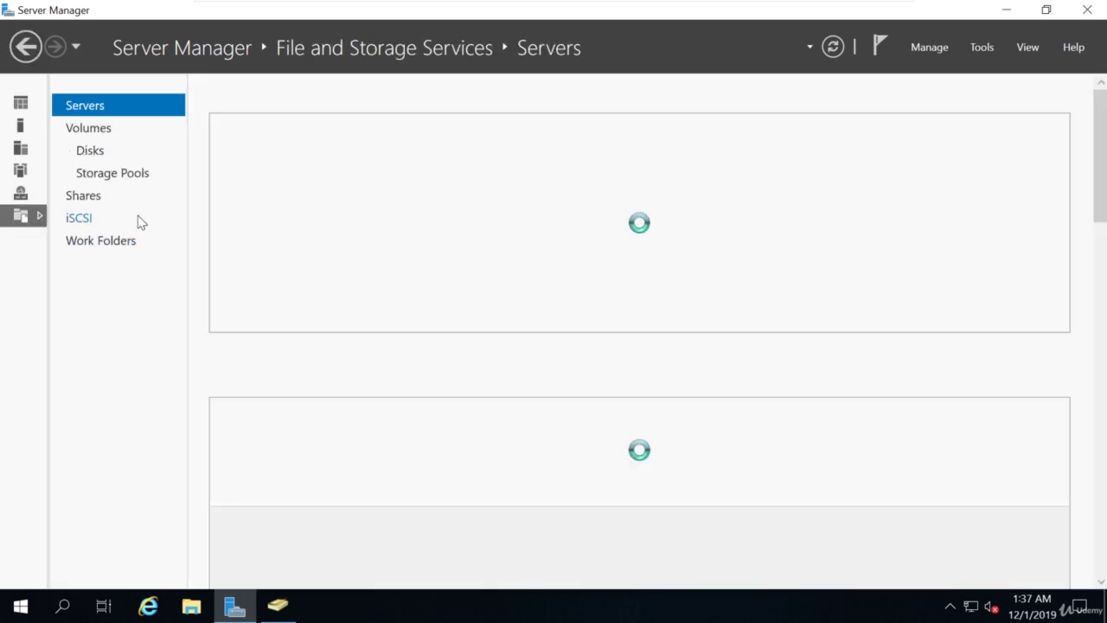
pyautogui.click(26, 46)
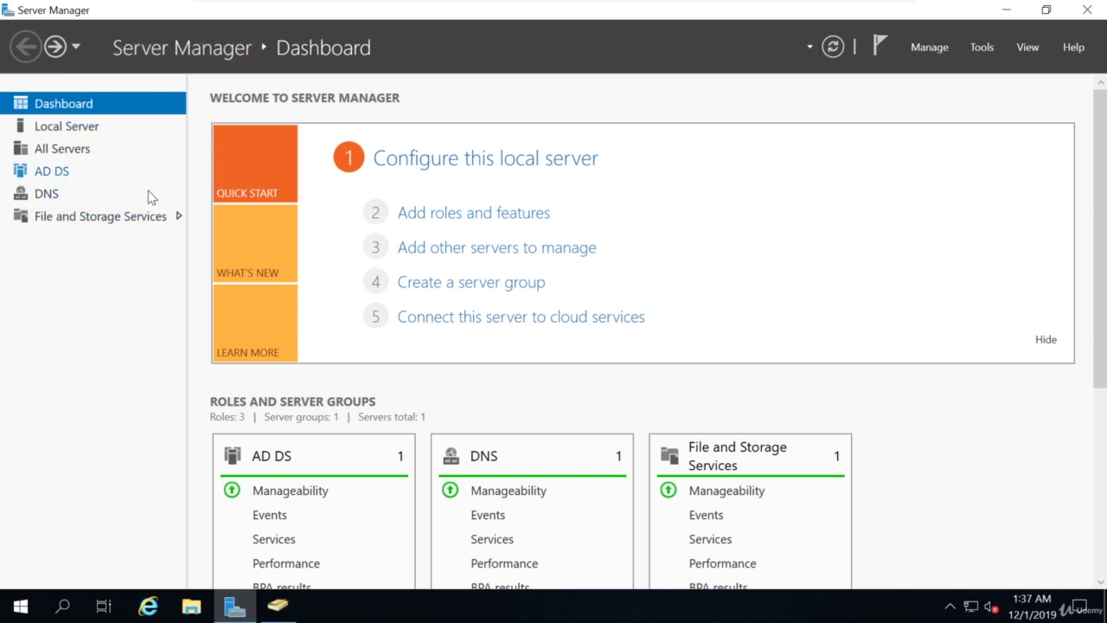
pyautogui.click(114, 218)
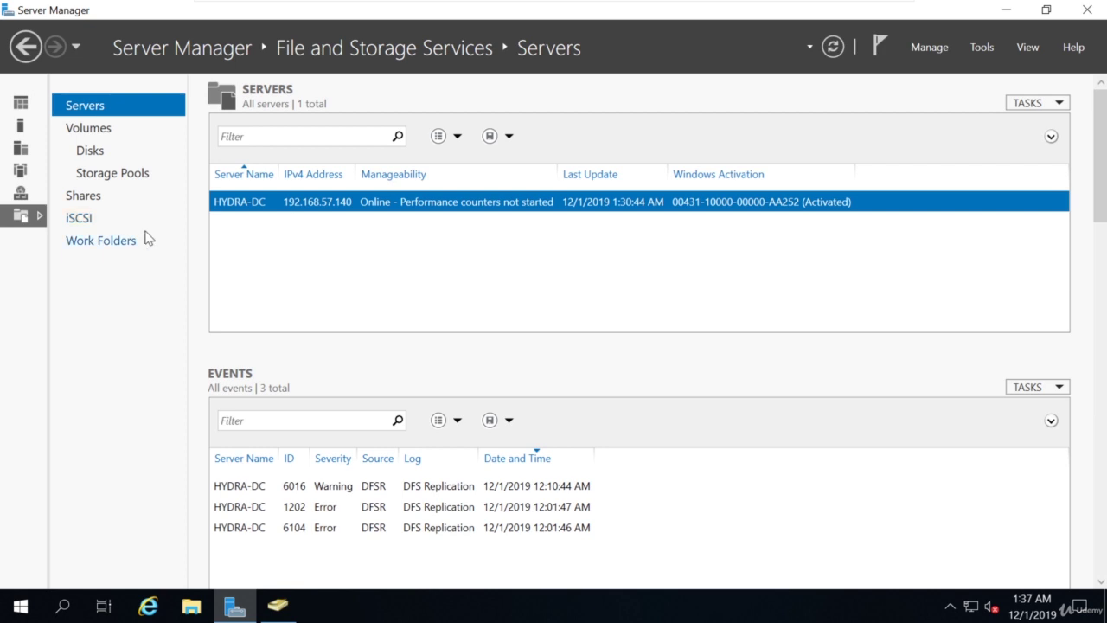
pyautogui.click(80, 203)
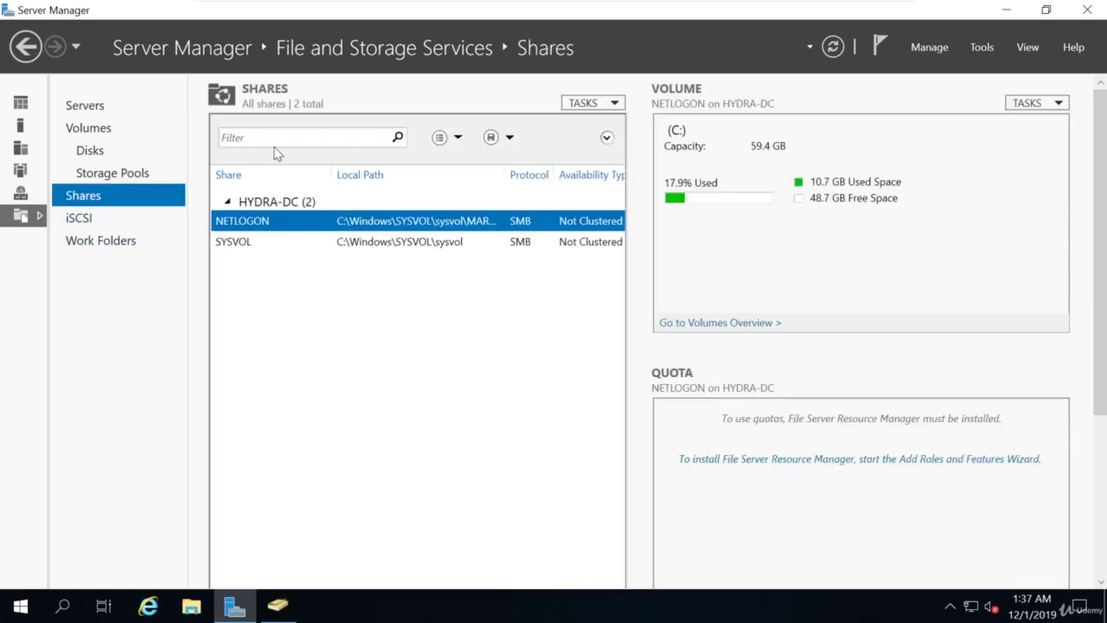
pyautogui.click(608, 104)
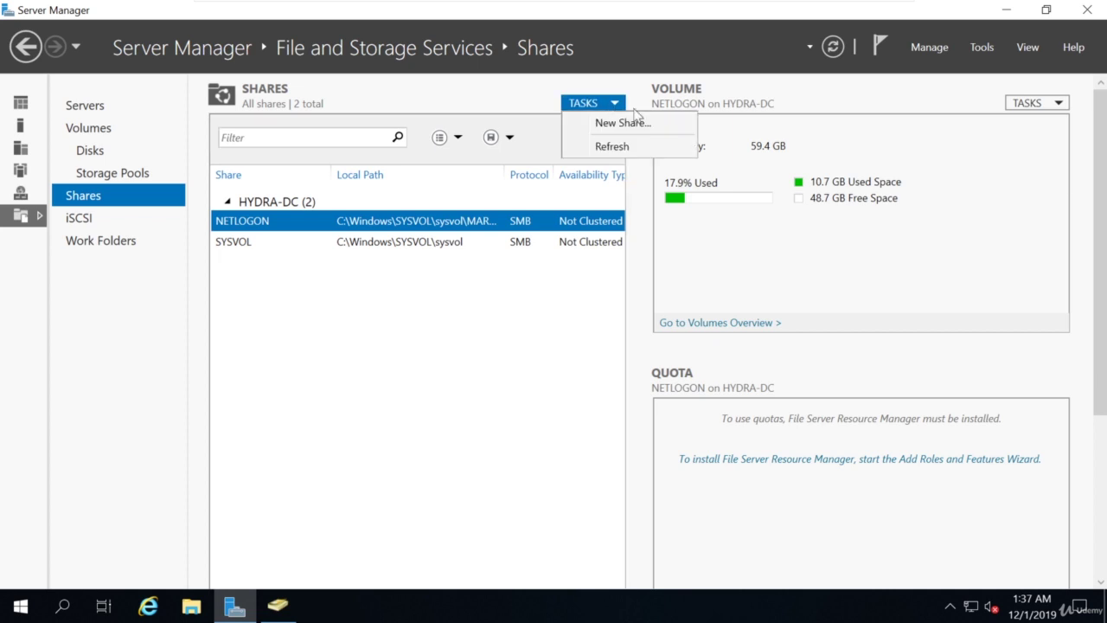
pyautogui.click(619, 128)
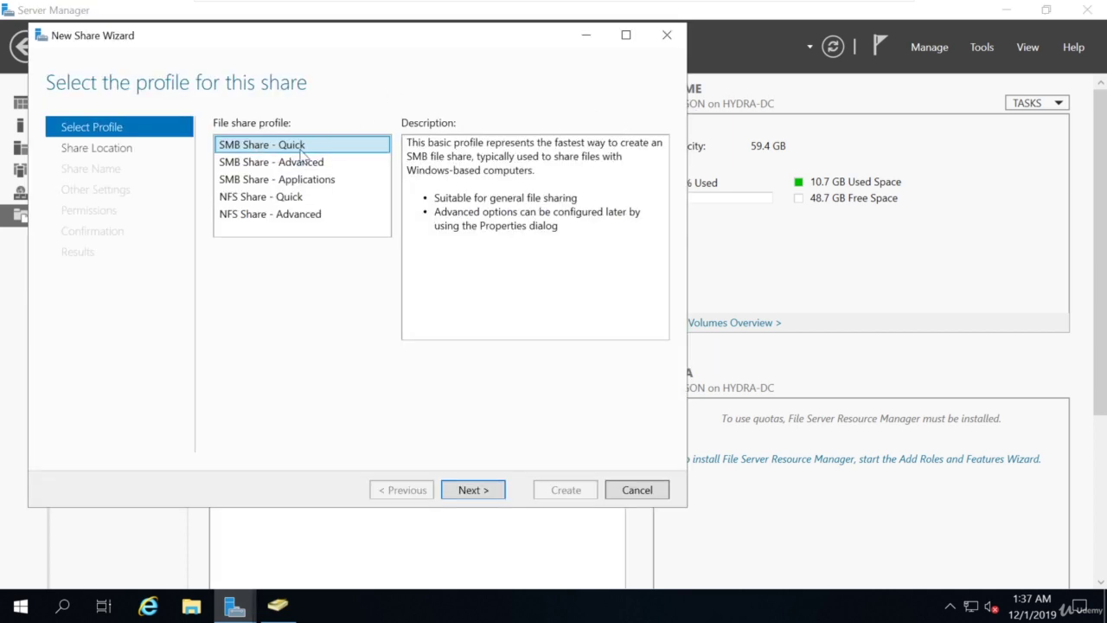
# Create a quick SMB share named hackme on the C: volume with default settings and permissions.
pyautogui.click(467, 490)
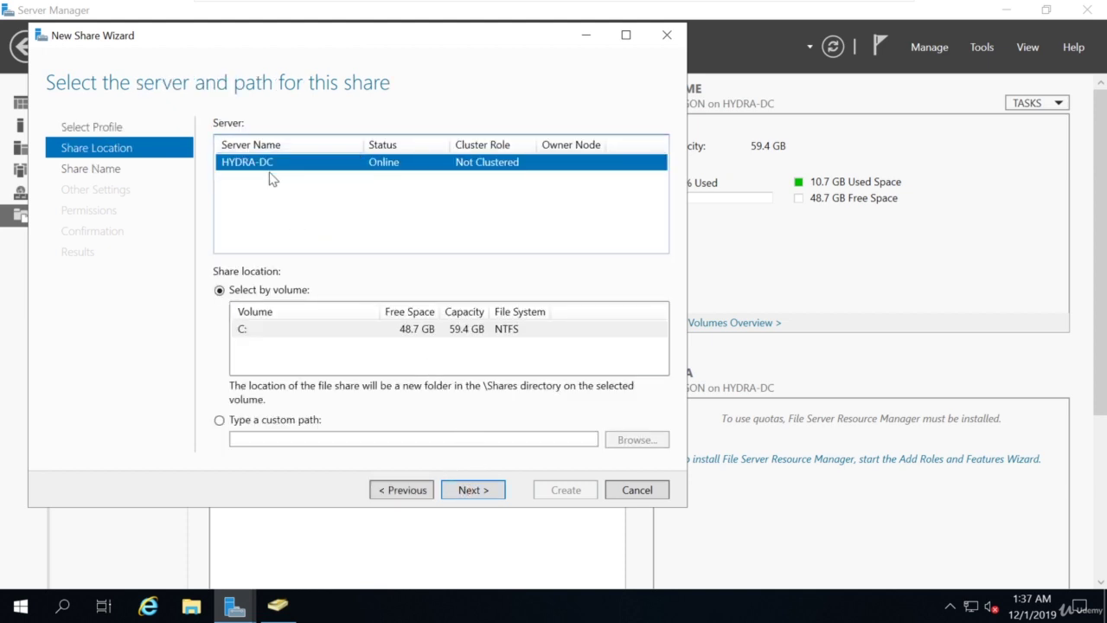
pyautogui.click(467, 491)
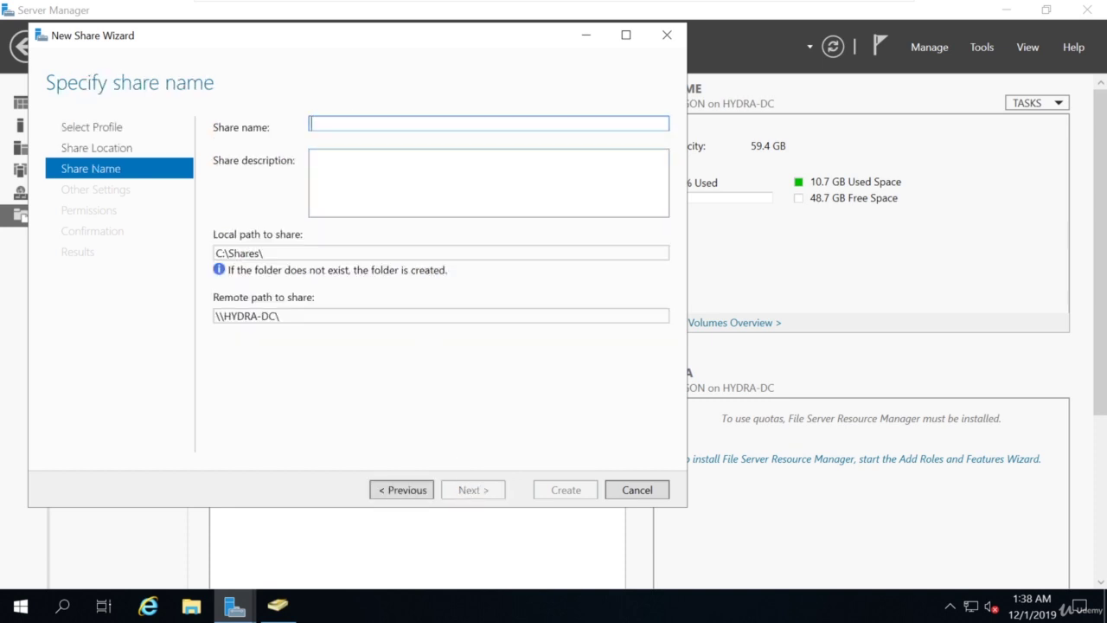
pyautogui.write('hackme')
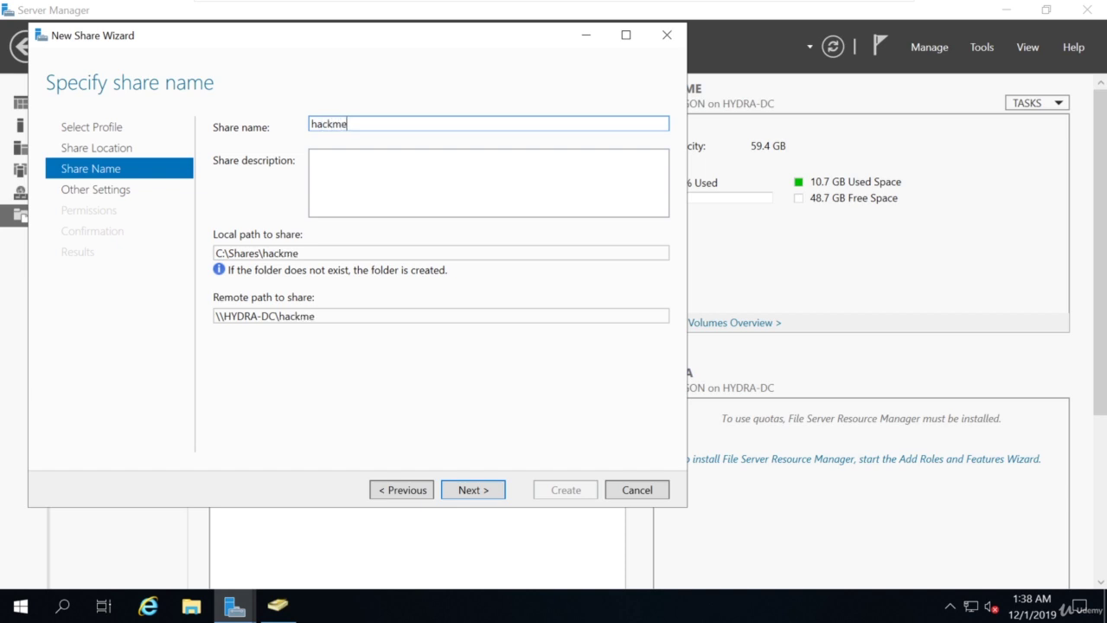
pyautogui.click(459, 491)
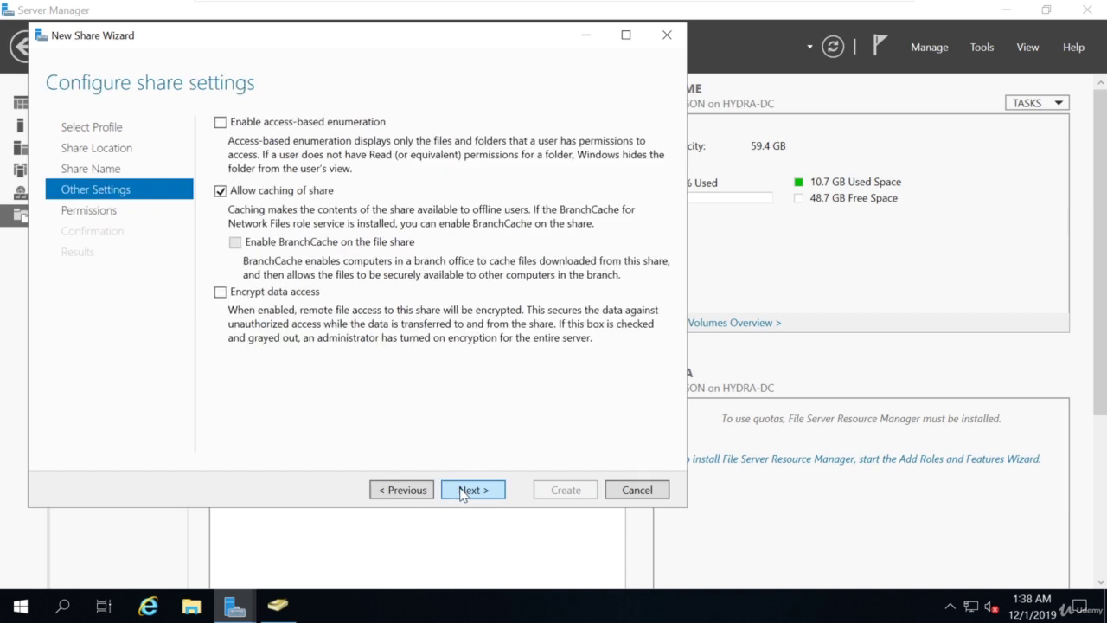
pyautogui.click(461, 491)
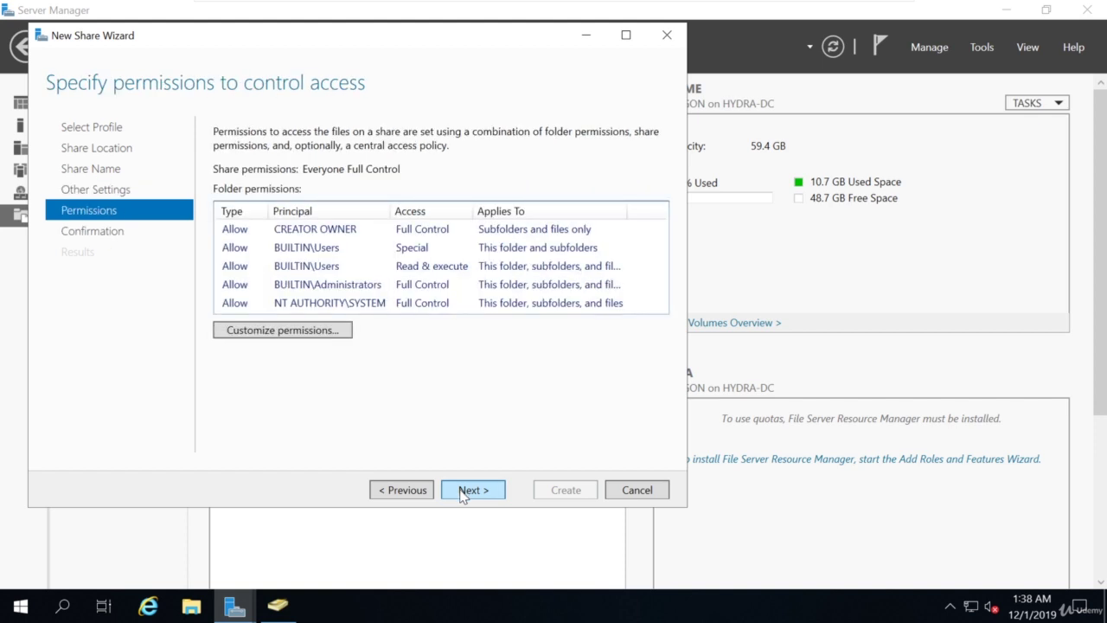
pyautogui.click(462, 491)
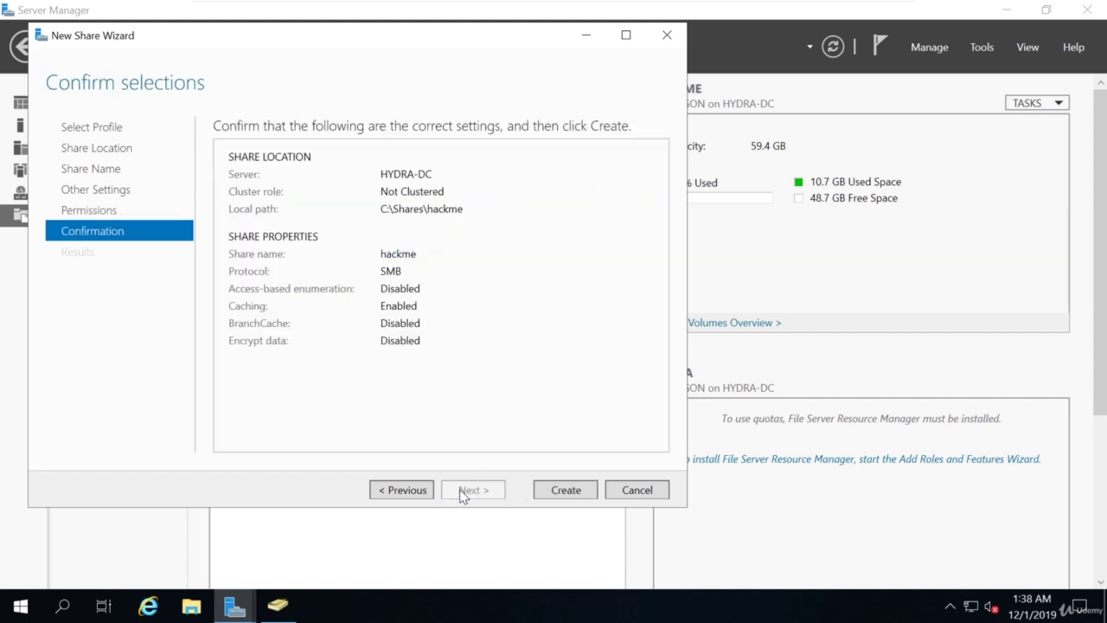
pyautogui.click(570, 499)
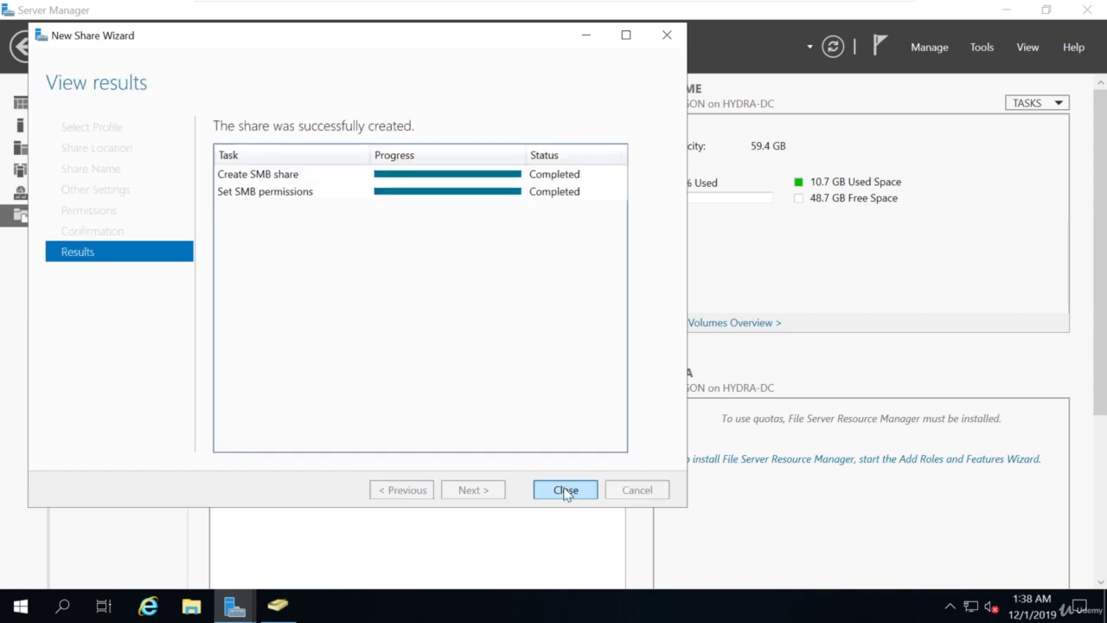
pyautogui.click(566, 492)
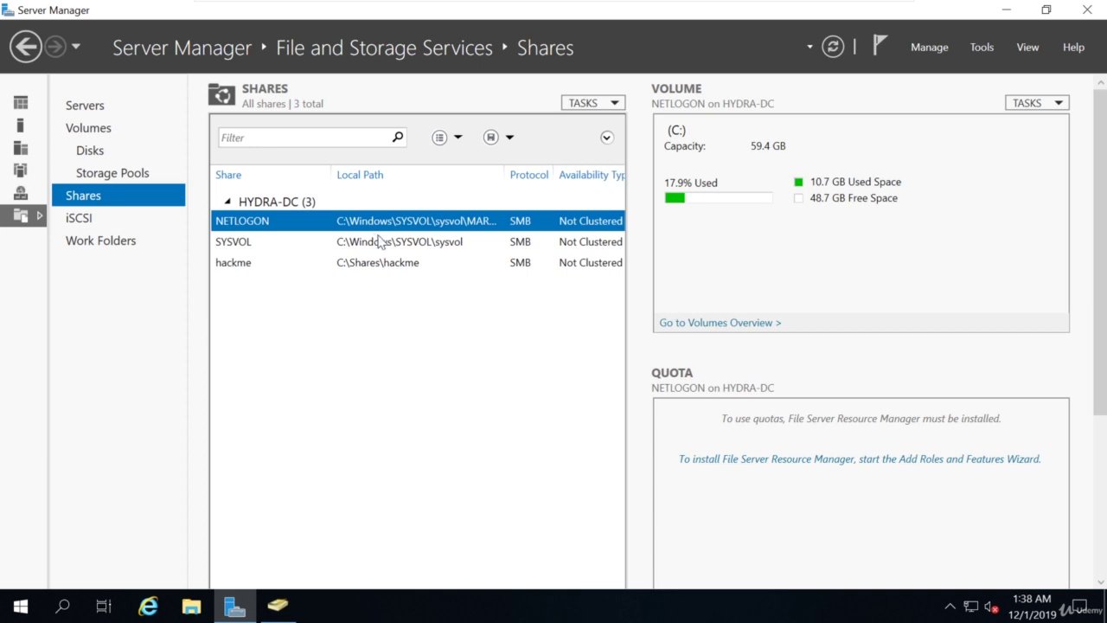
# Select the hackme share in the shares list, then minimize Server Manager.
pyautogui.click(247, 265)
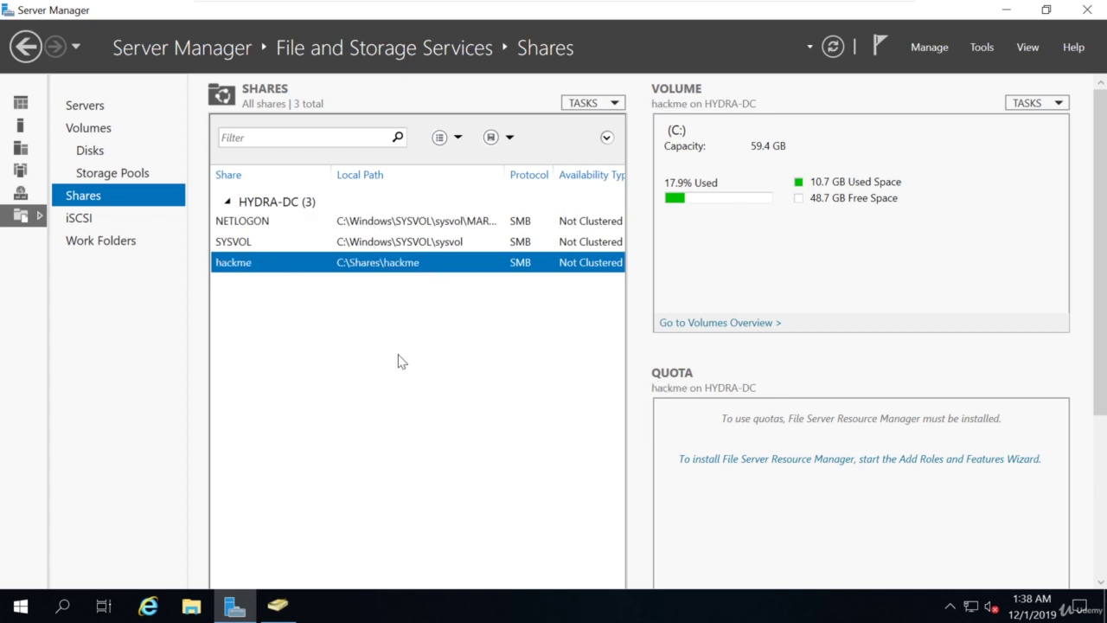
pyautogui.click(248, 613)
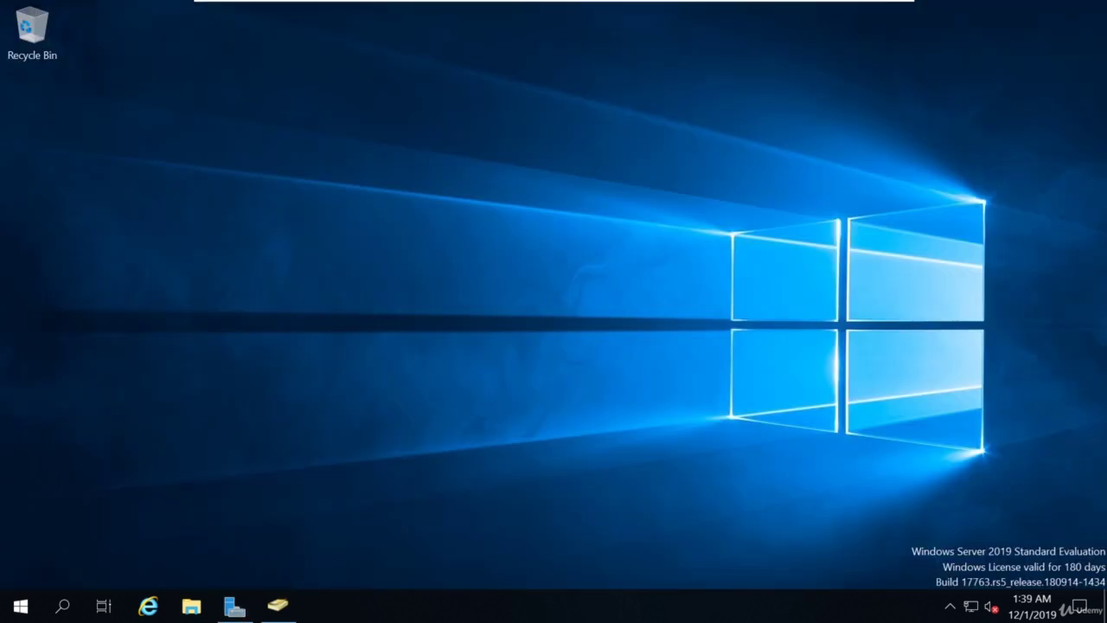
# Launch Command Prompt as administrator and begin typing the command 'setspn -a'.
pyautogui.click(31, 611)
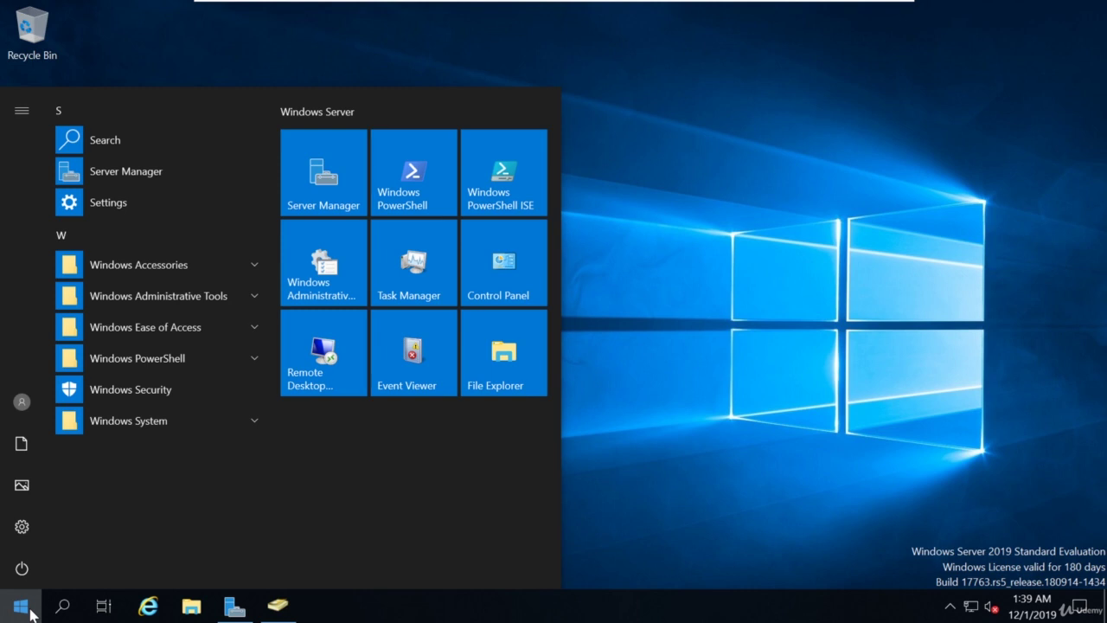
pyautogui.write('cmd')
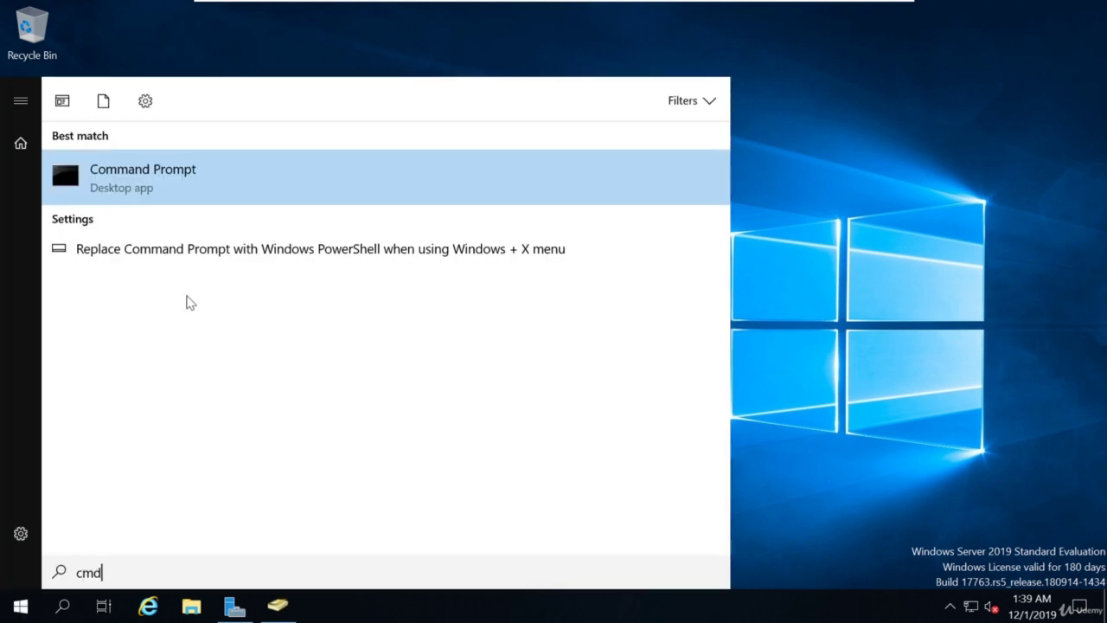
pyautogui.rightClick(203, 179)
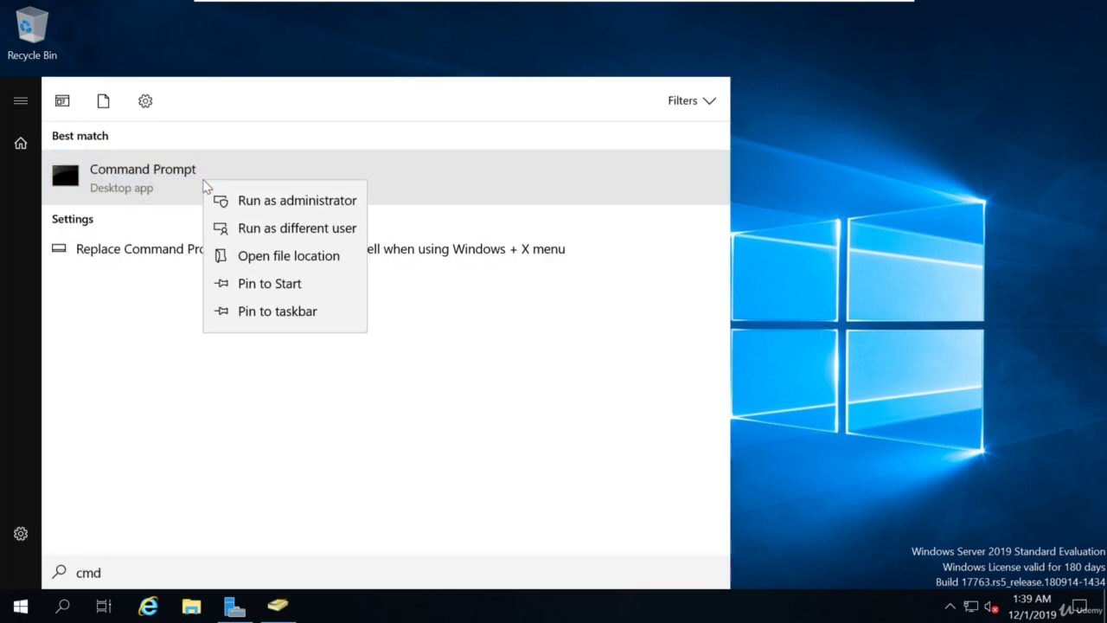
pyautogui.click(296, 205)
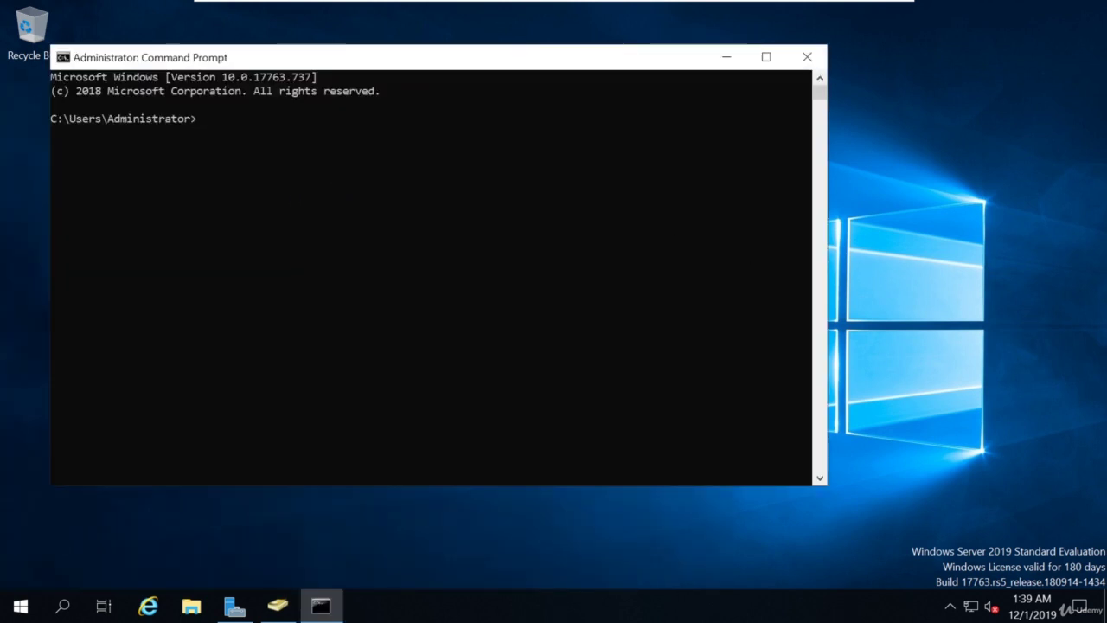
pyautogui.moveTo(588, 54); pyautogui.dragTo(692, 76)
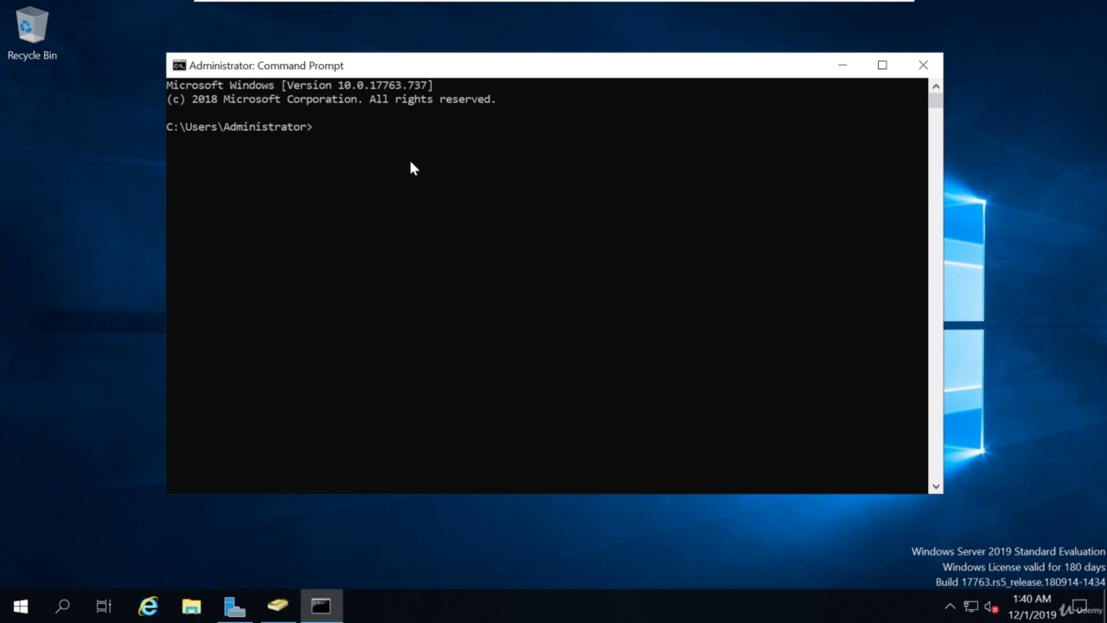
pyautogui.click(315, 128)
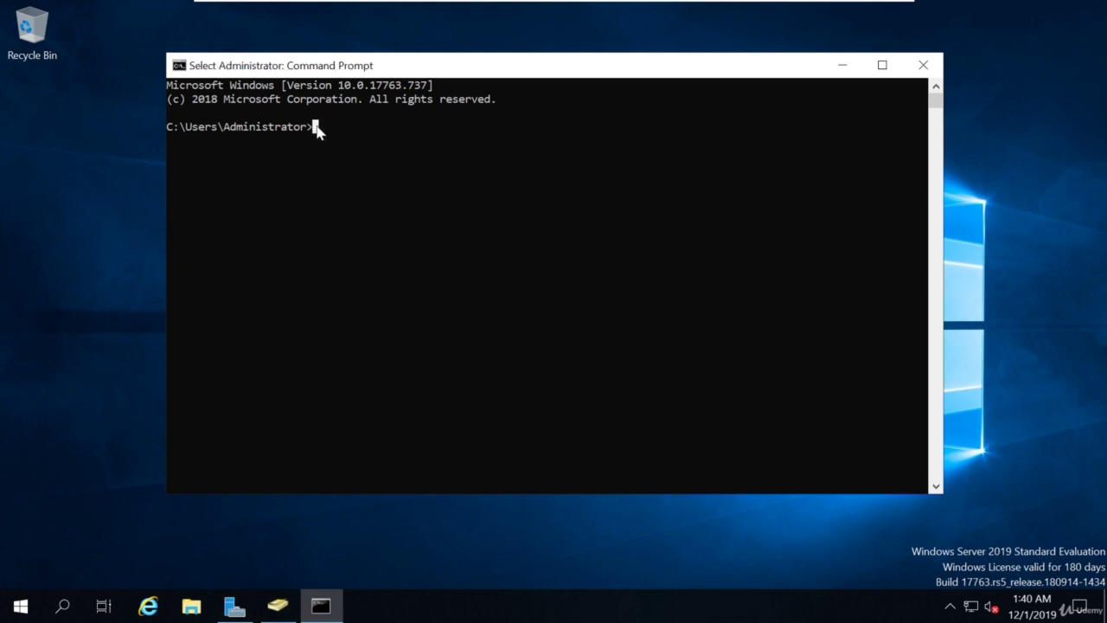
pyautogui.write('setspn')
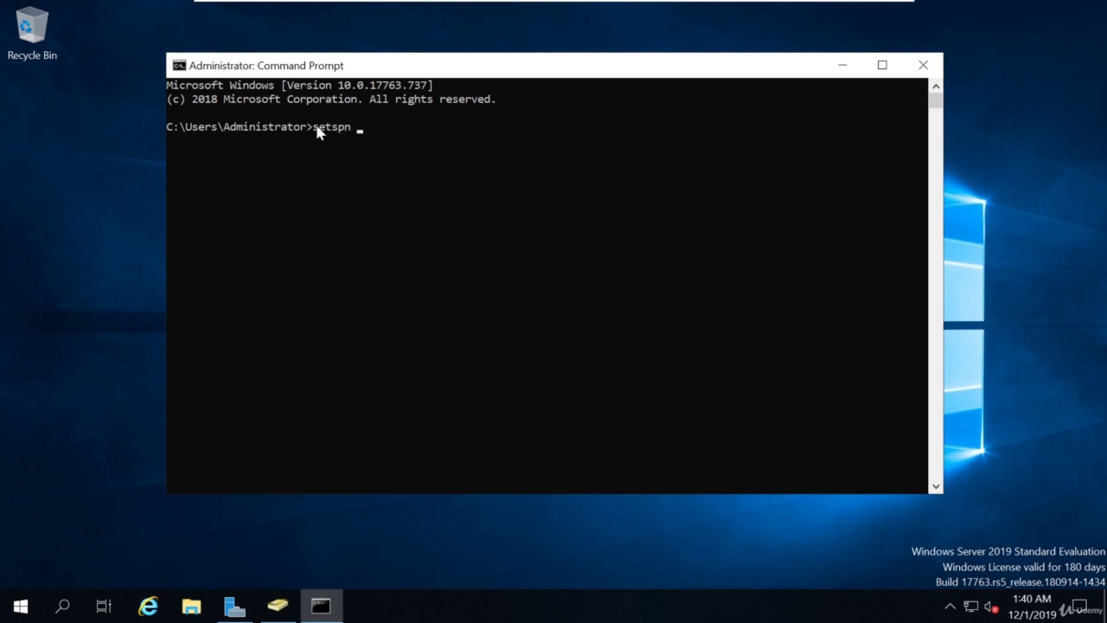
pyautogui.write(' -a')
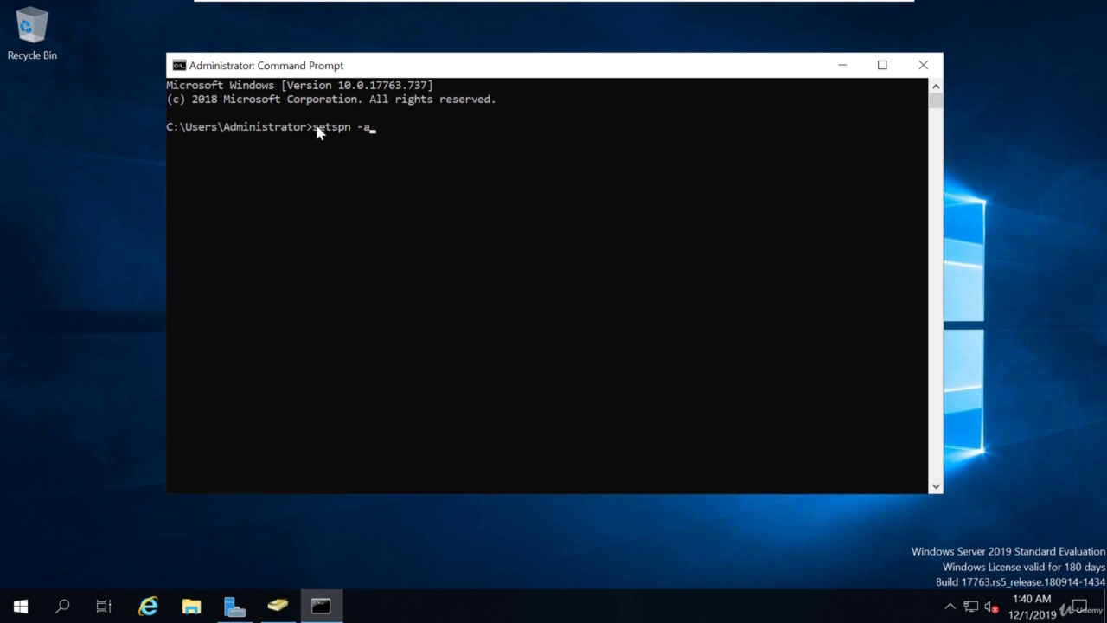
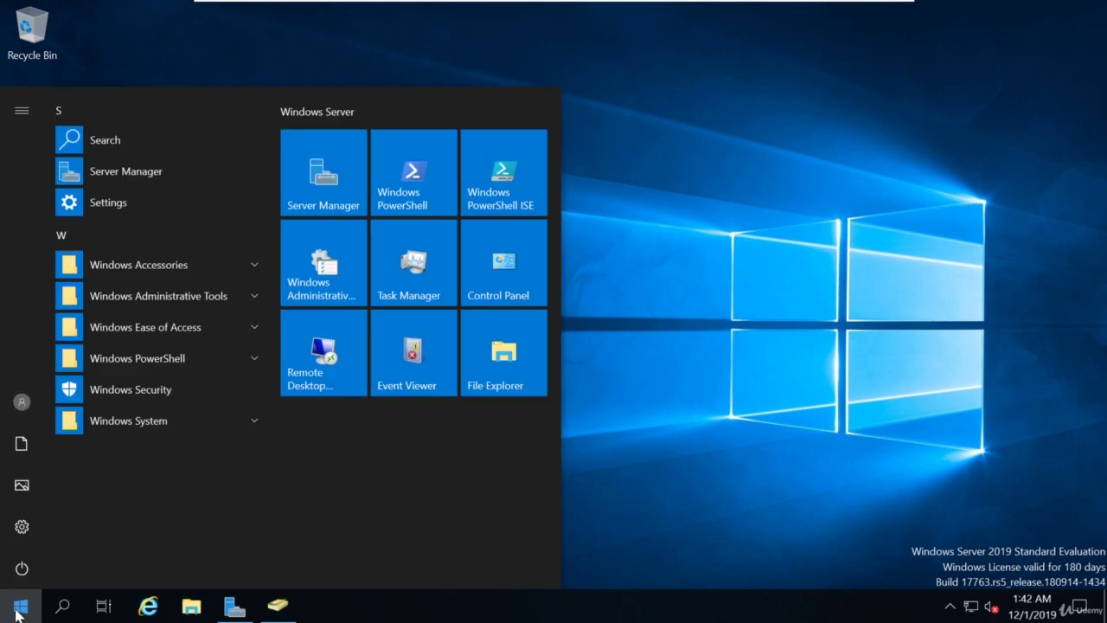
# Search the Start menu for 'gro' and bring up launch options for Group Policy Management.
pyautogui.write('gr')
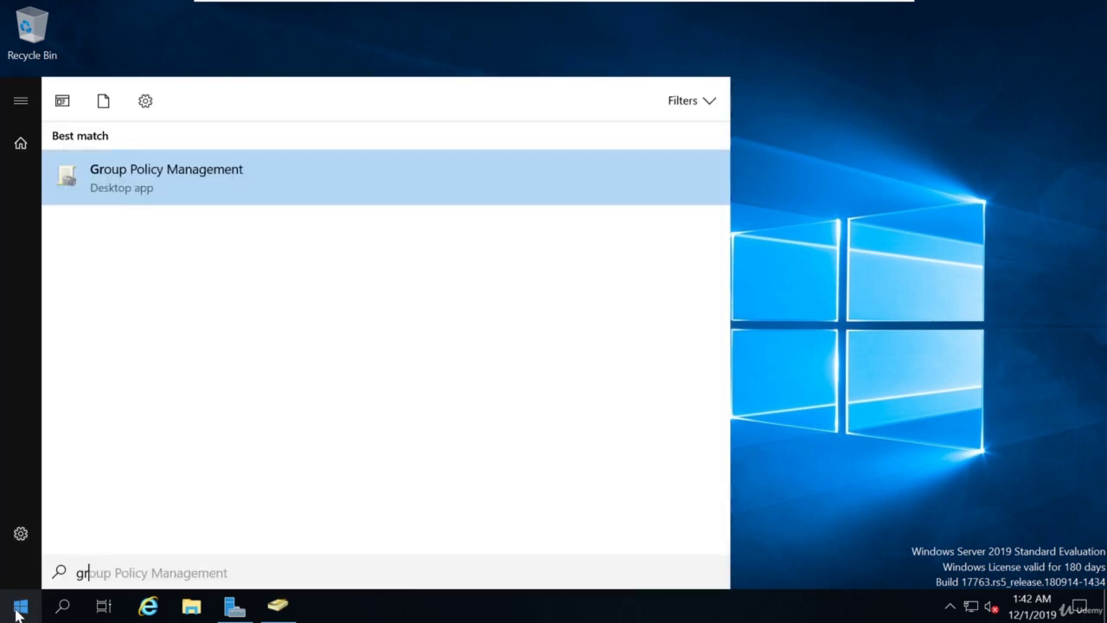
pyautogui.write('o')
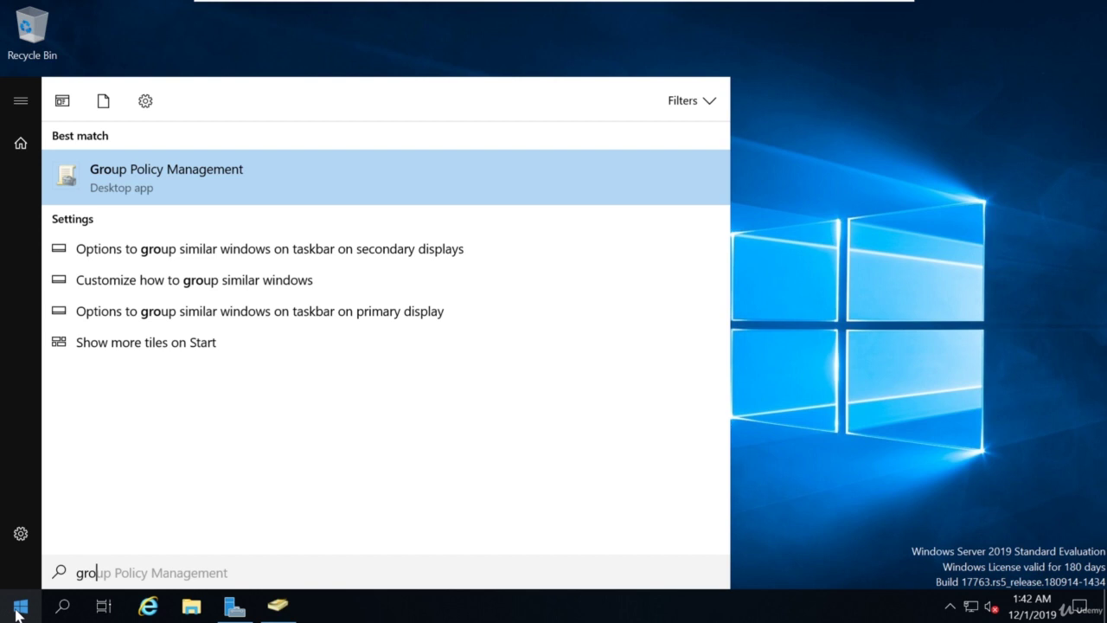
pyautogui.rightClick(190, 178)
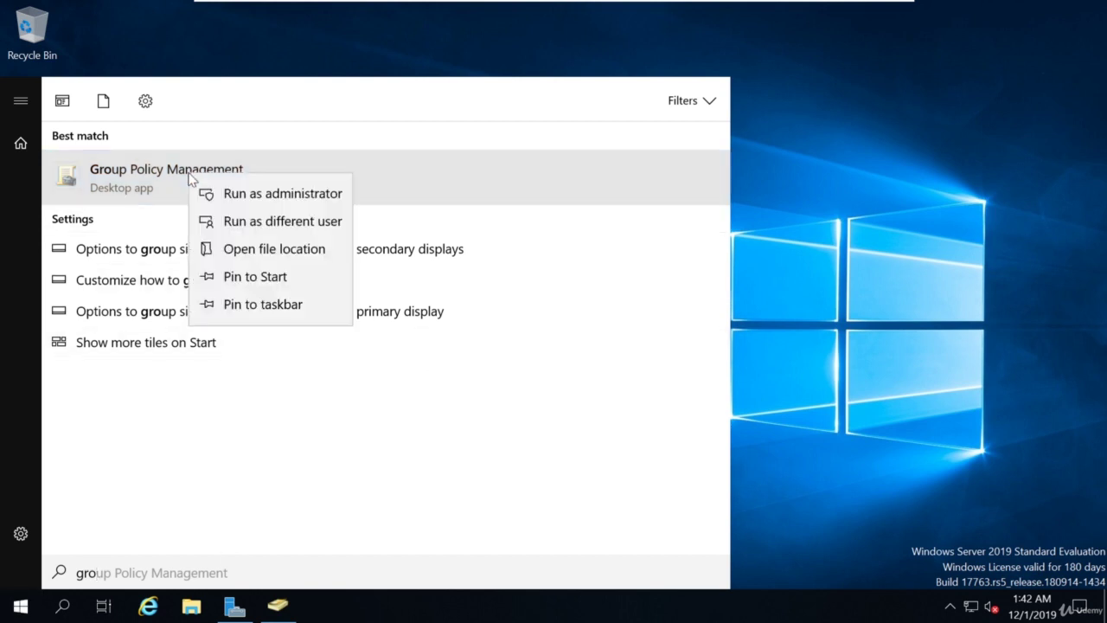
# Run Group Policy Management as administrator and expand Forest: MARVEL.local > Domains to select MARVEL.local.
pyautogui.click(230, 197)
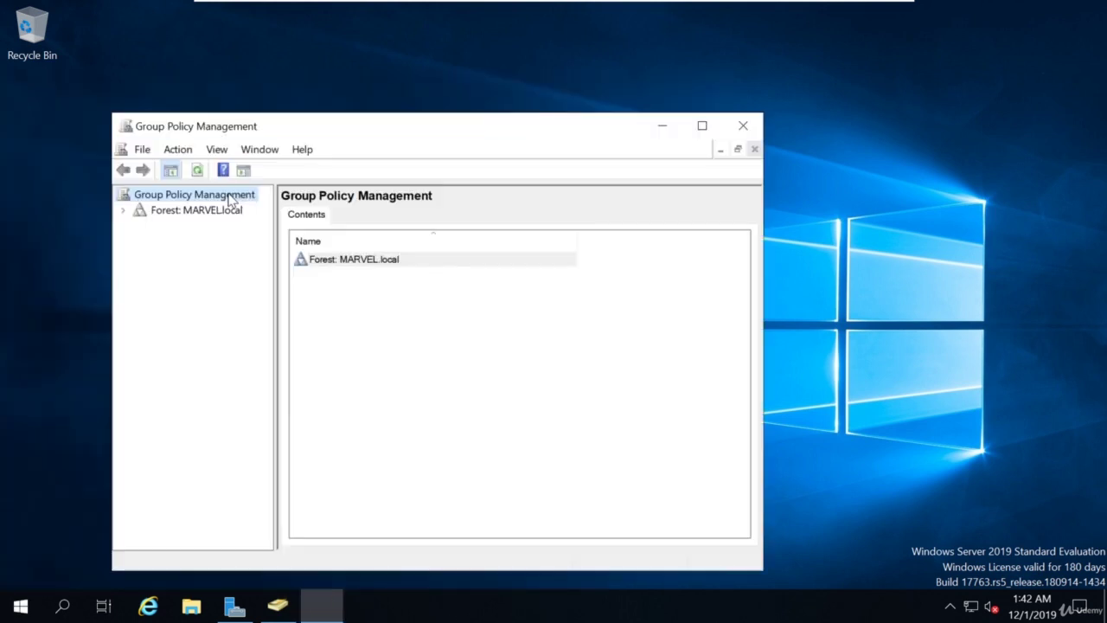
pyautogui.moveTo(368, 134); pyautogui.dragTo(501, 85)
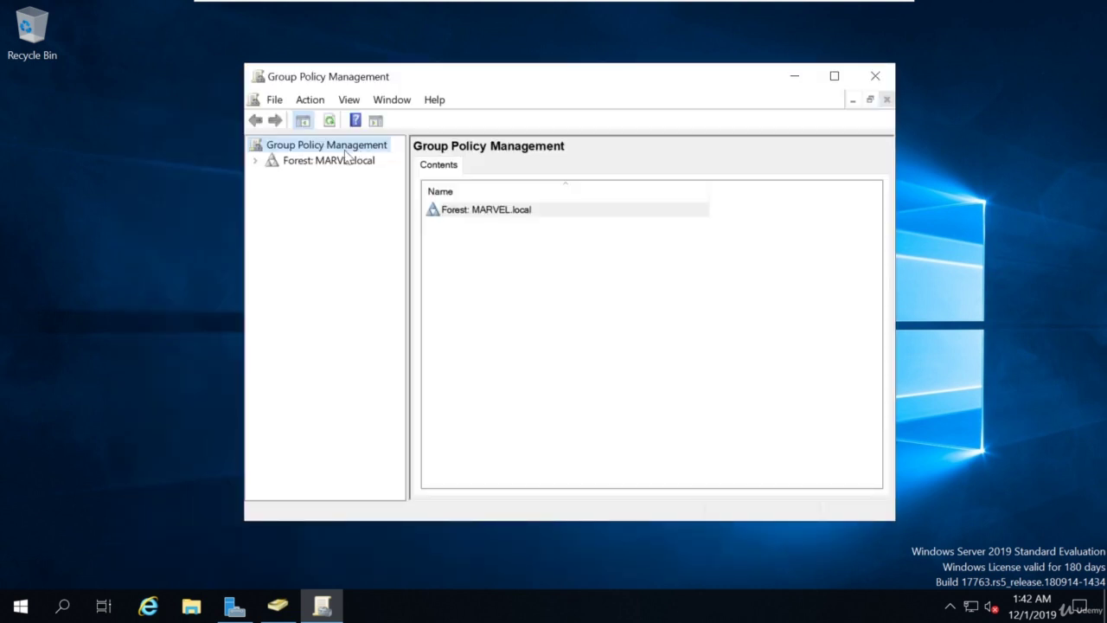
pyautogui.click(259, 161)
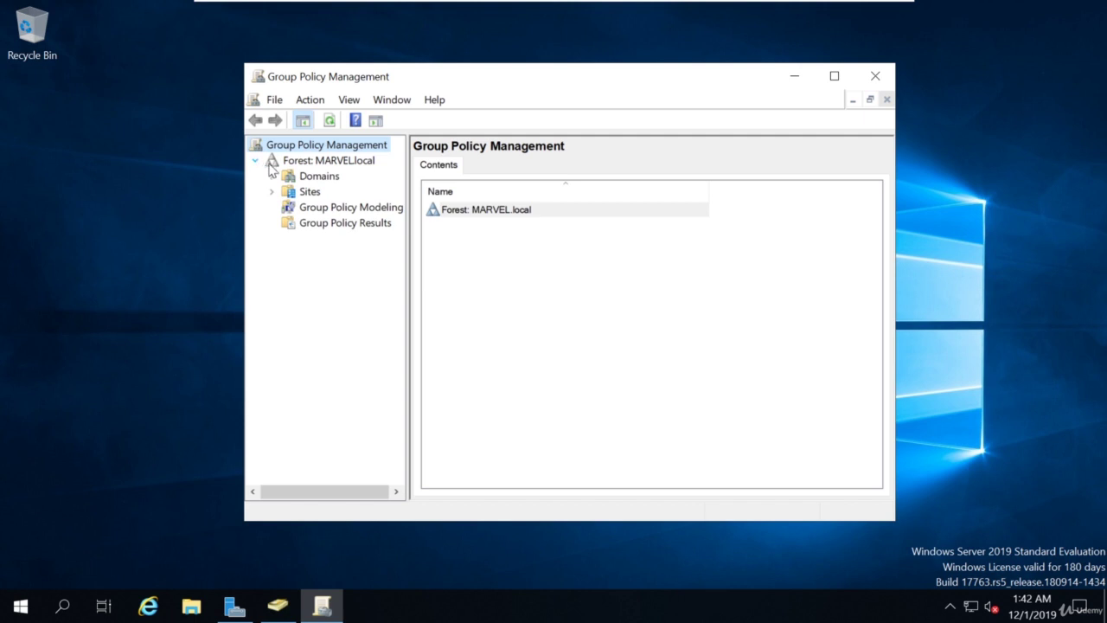
pyautogui.click(271, 176)
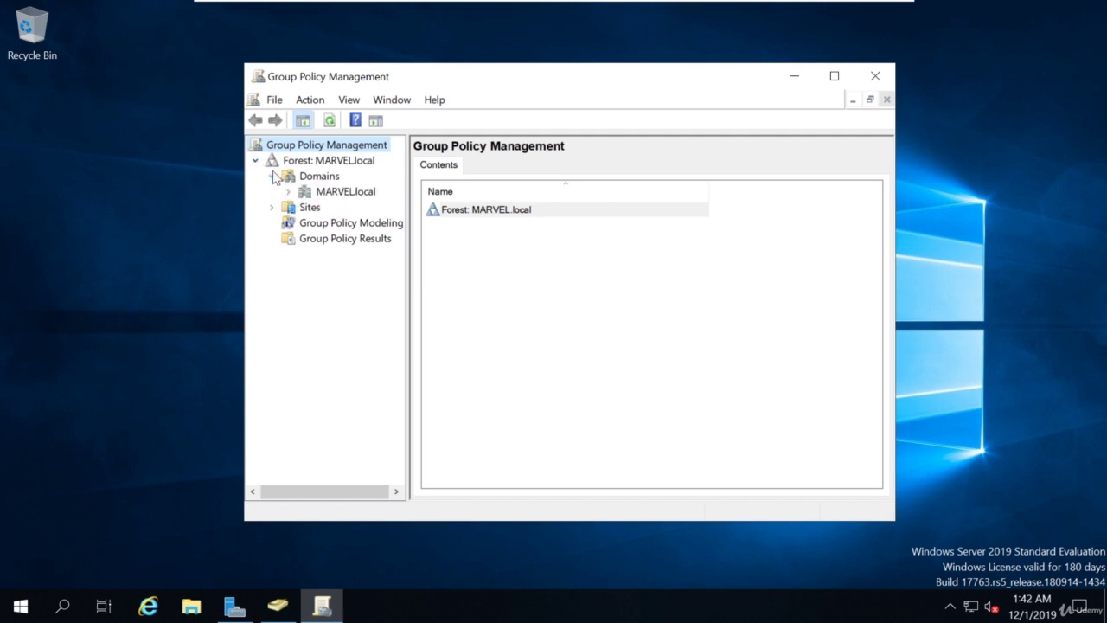
pyautogui.click(322, 194)
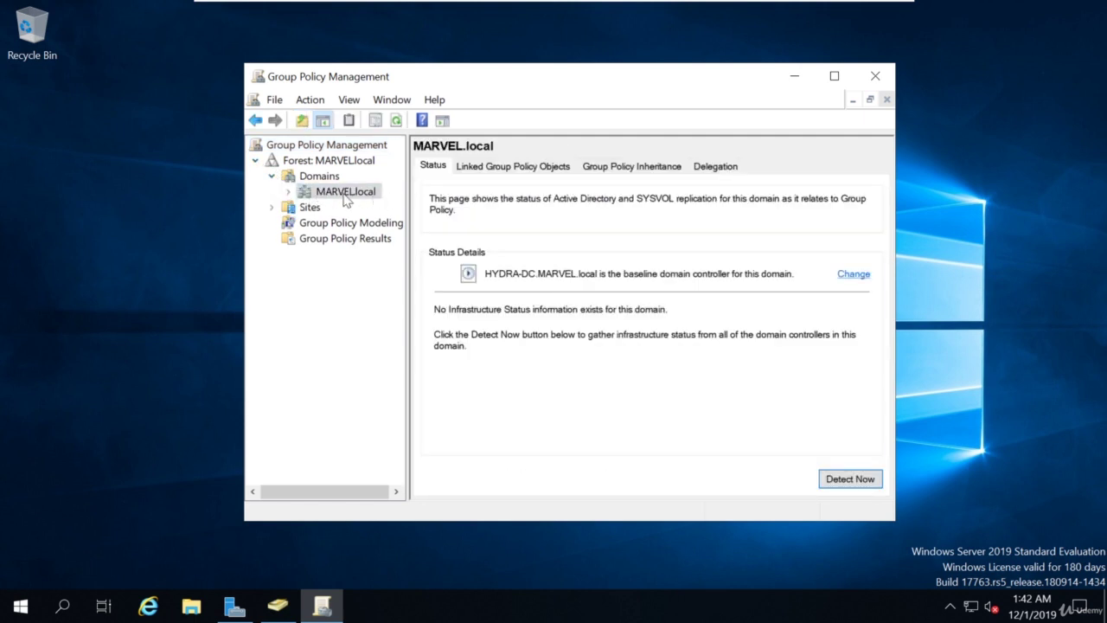
# Create a new GPO linked to MARVEL.local, naming it Disable Windows Defender.
pyautogui.rightClick(338, 195)
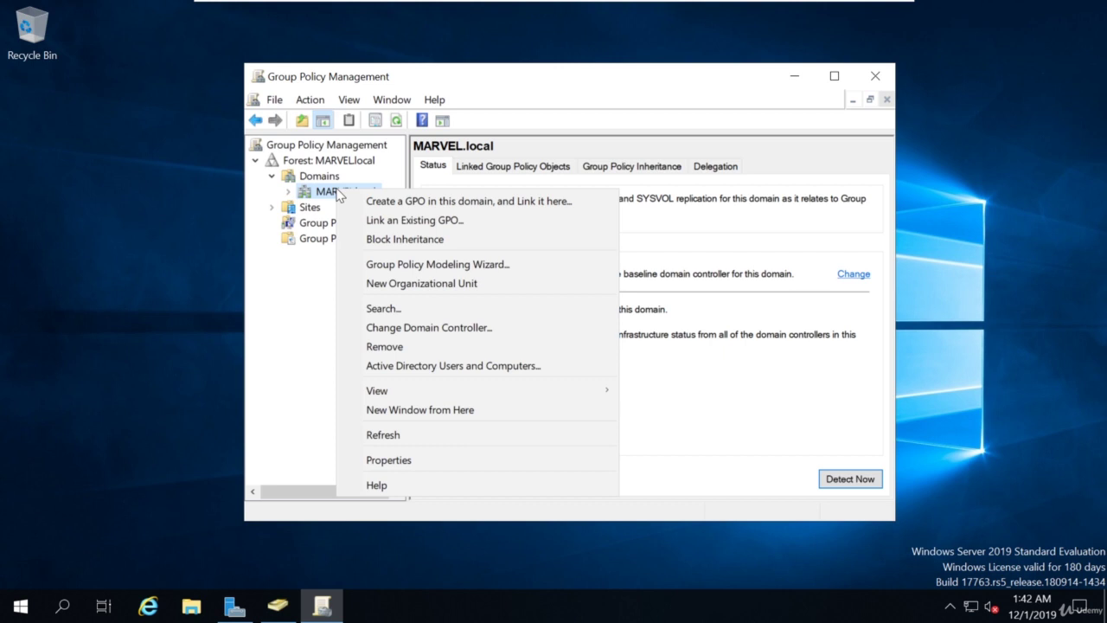
pyautogui.click(405, 204)
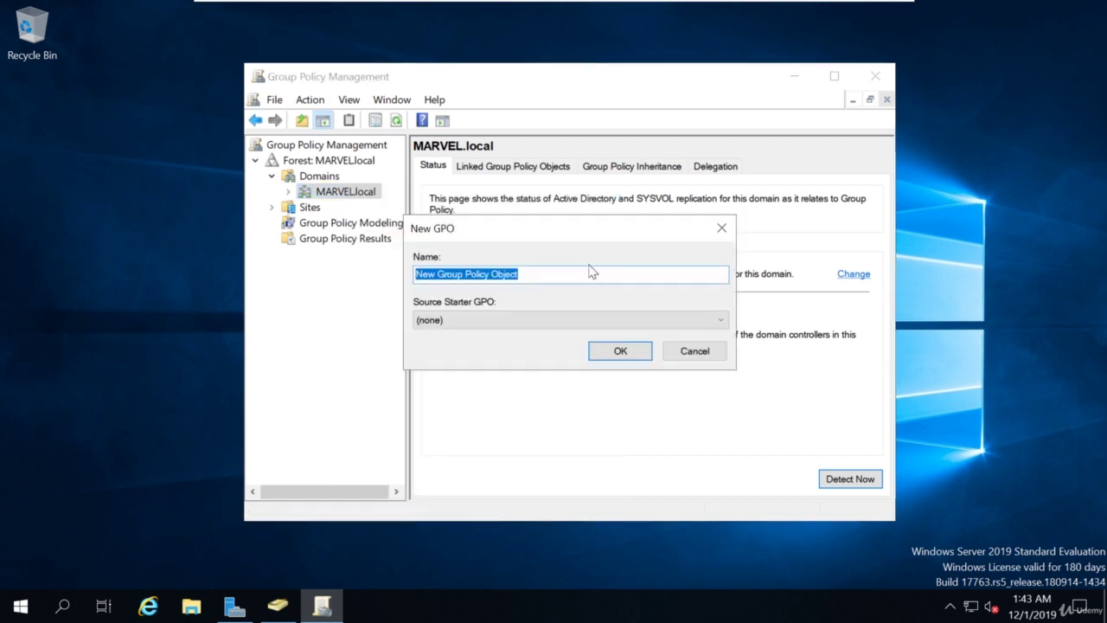
pyautogui.write('Disable Windows Defender')
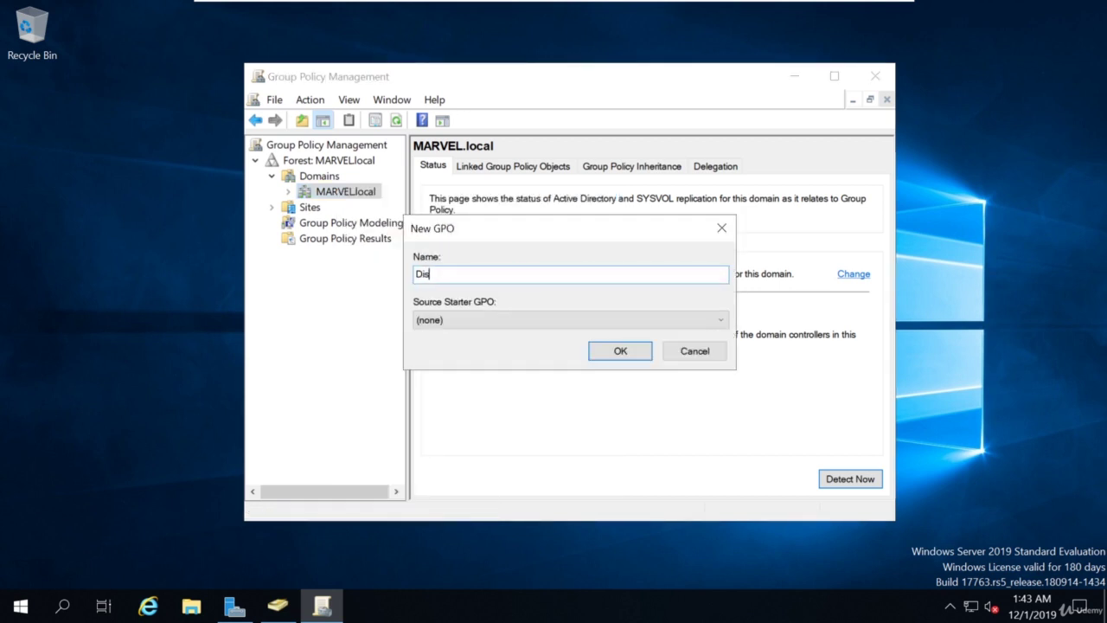
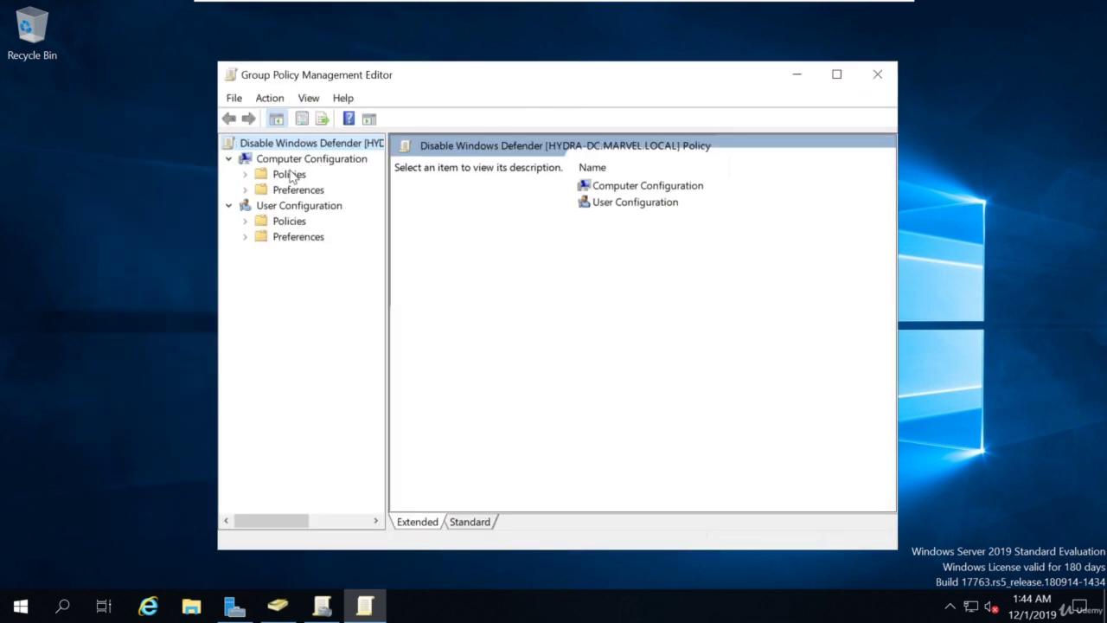
# Expand Computer Configuration > Policies > Administrative Templates > Windows Components and widen the tree pane.
pyautogui.click(296, 159)
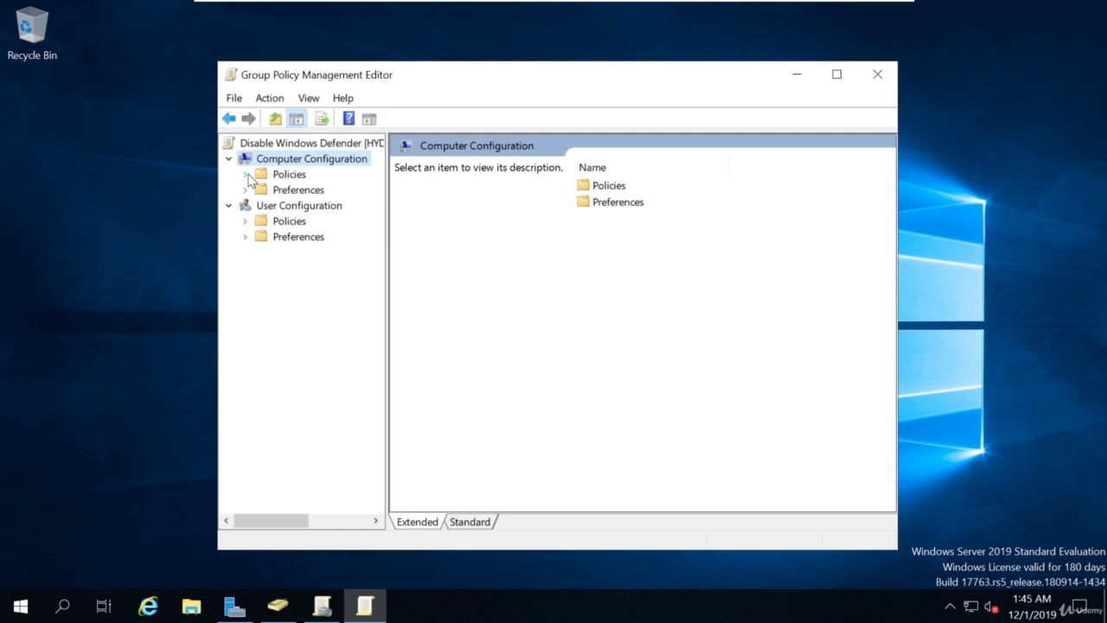
pyautogui.click(246, 175)
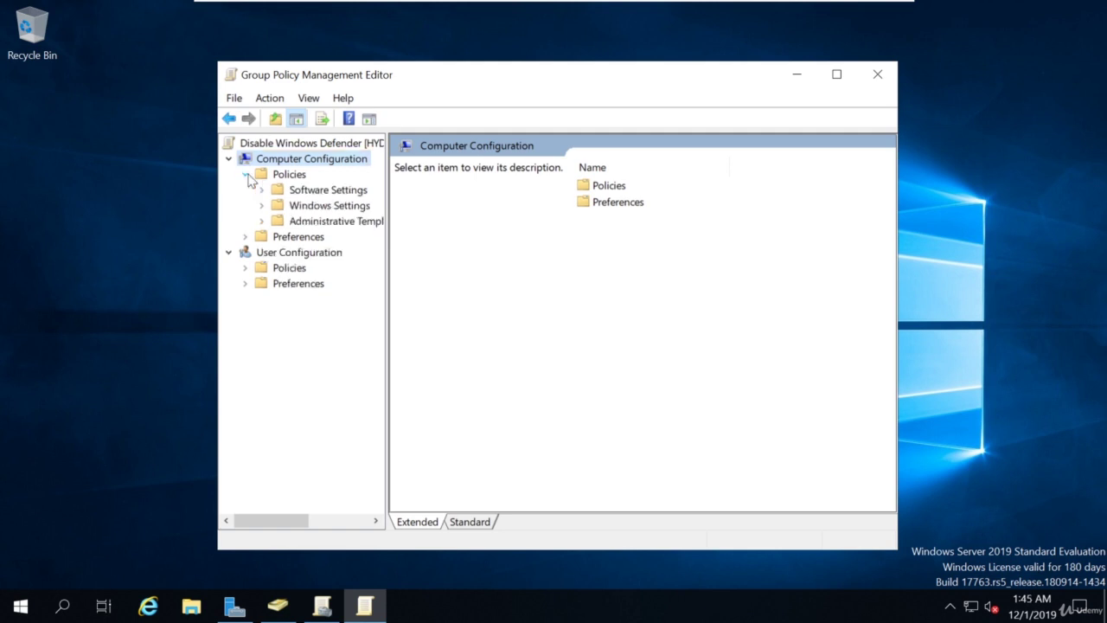
pyautogui.click(263, 221)
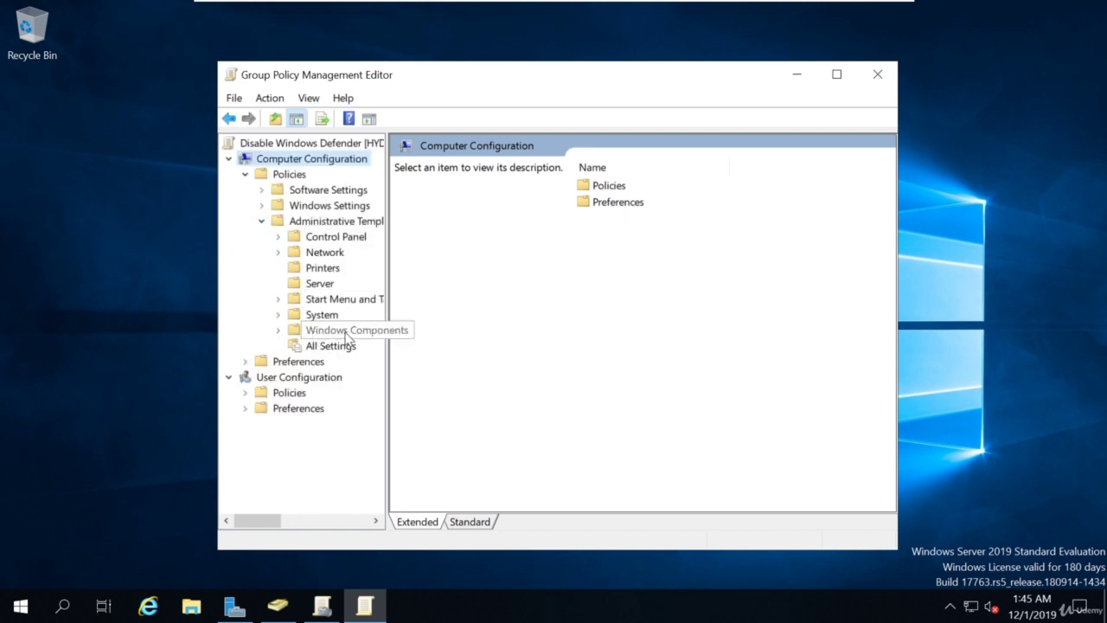
pyautogui.click(278, 330)
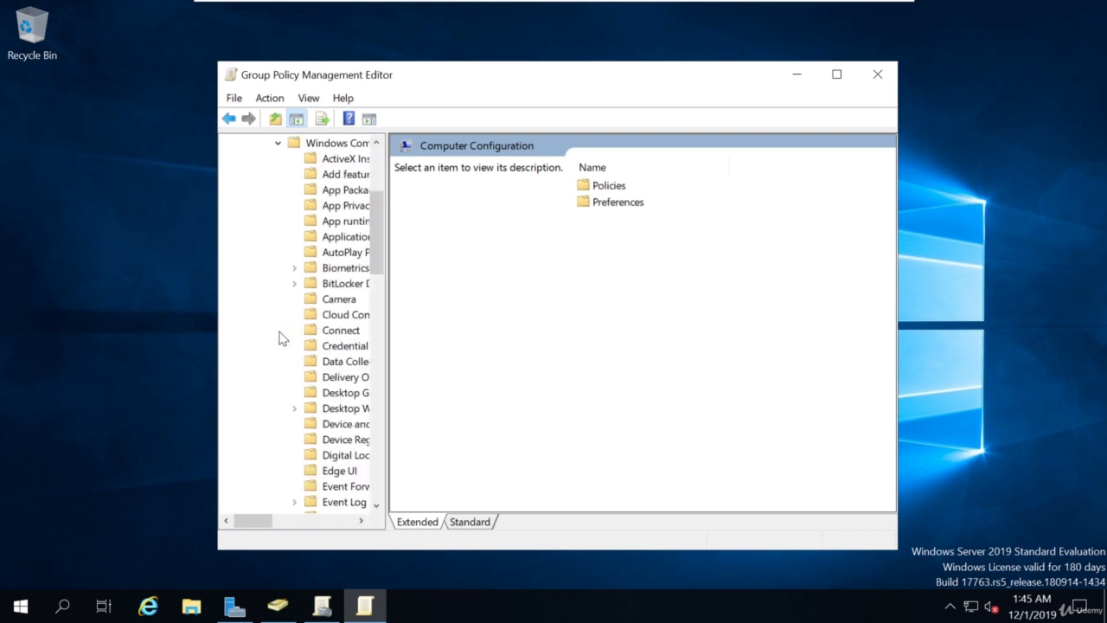
pyautogui.scroll(-13, 305, 290)
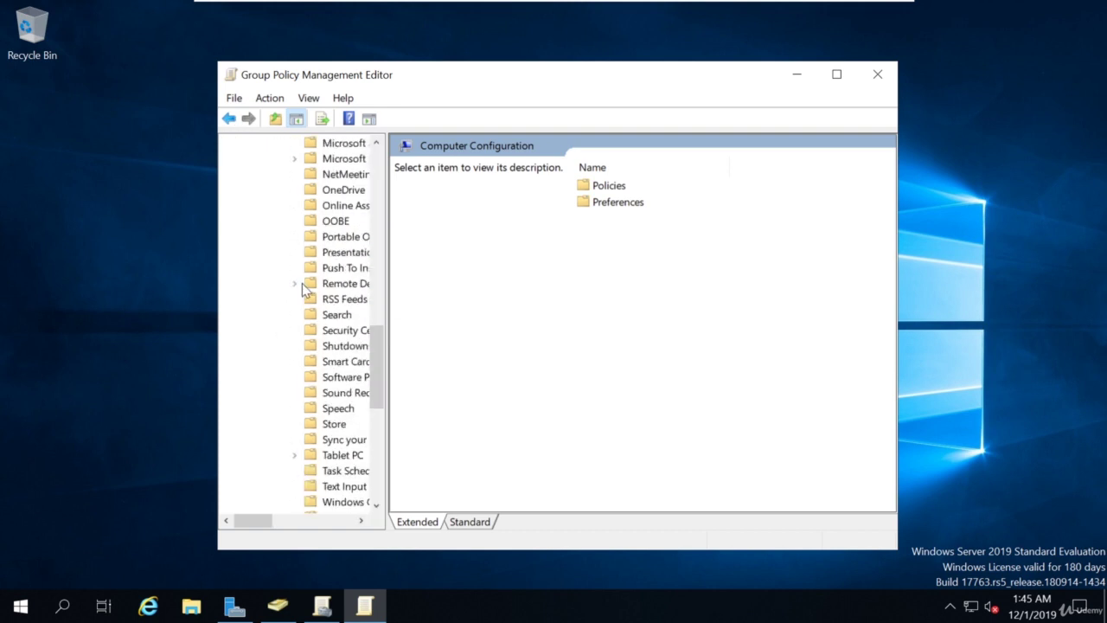
pyautogui.scroll(-6, 304, 291)
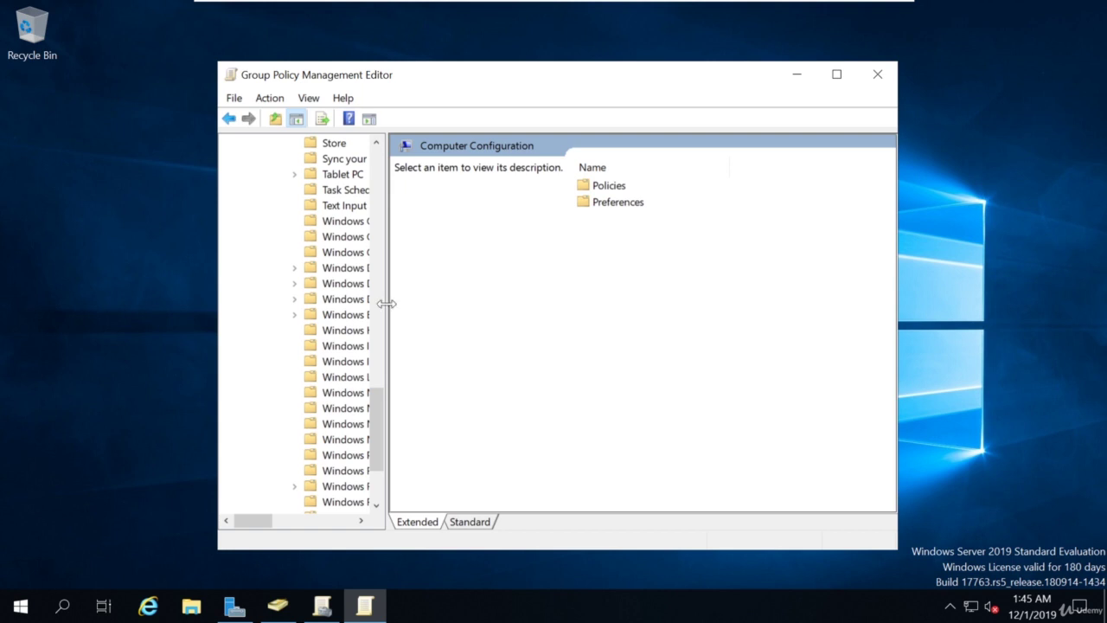
pyautogui.moveTo(386, 304); pyautogui.dragTo(507, 302)
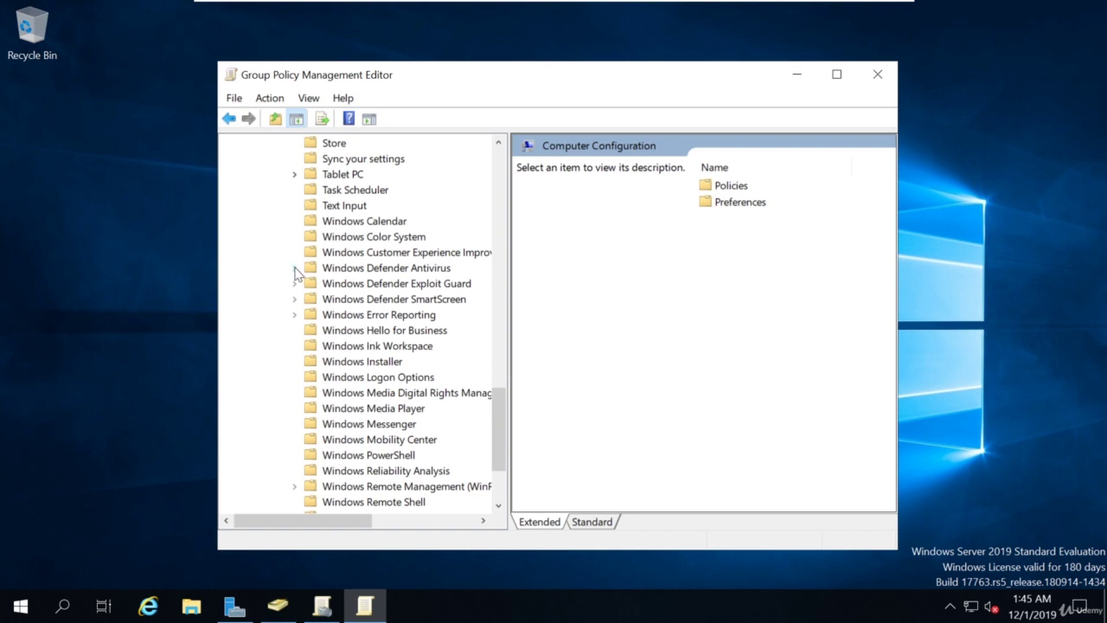
# In Windows Defender Antivirus, open the 'Turn off Windows Defender Antivirus' policy and choose Enabled.
pyautogui.click(295, 269)
pyautogui.click(351, 271)
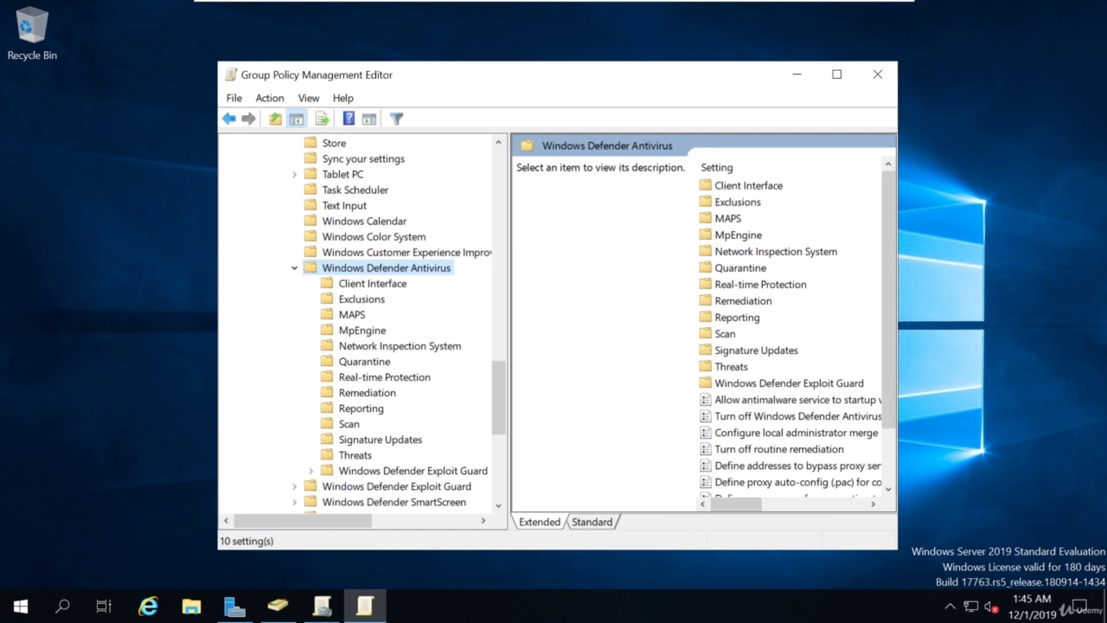
pyautogui.doubleClick(739, 421)
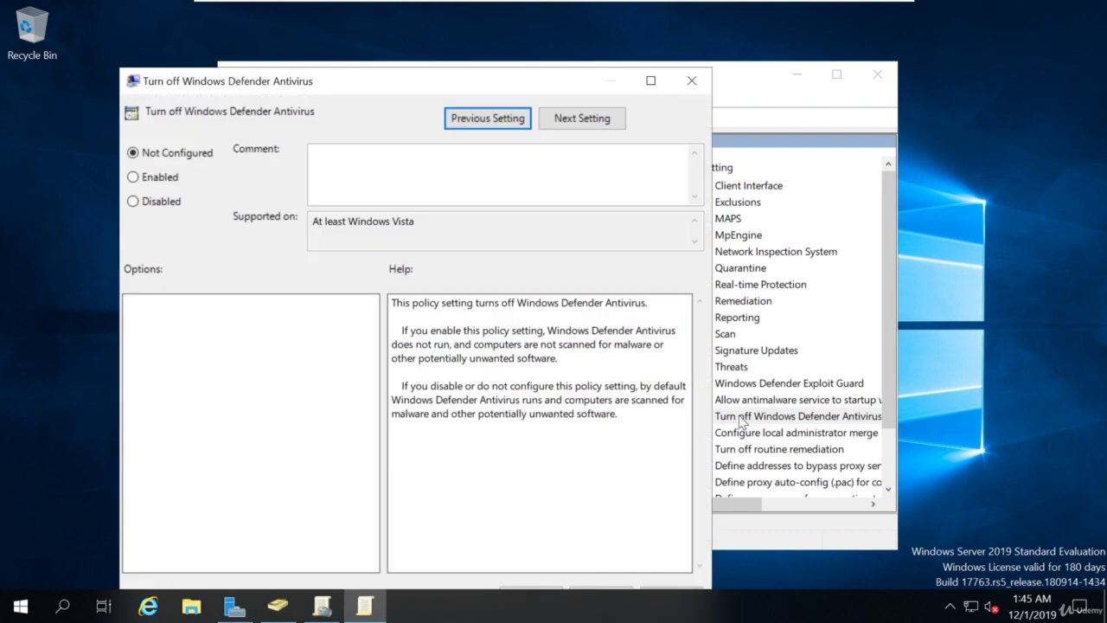
pyautogui.click(144, 179)
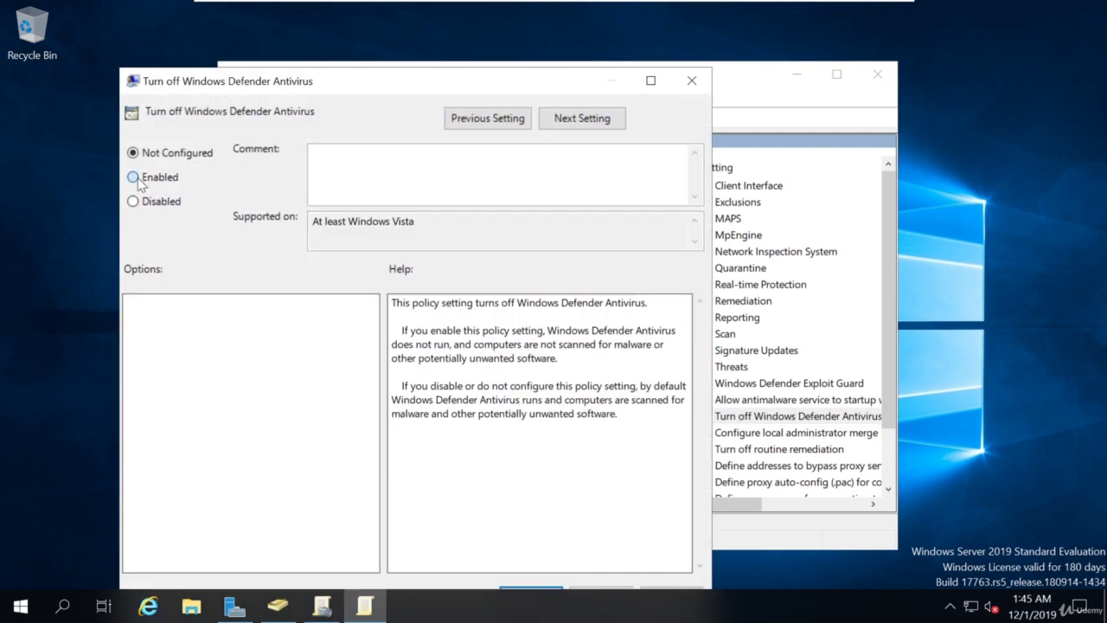
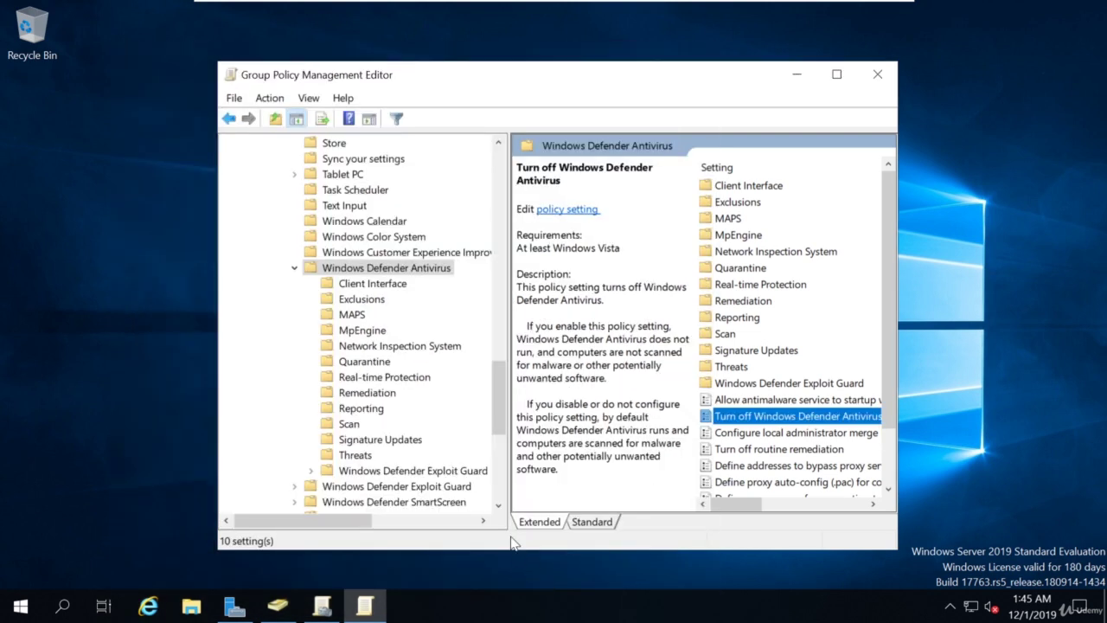
# Expand Windows Defender Exploit Guard and view its Exploit Protection settings.
pyautogui.scroll(-2, 463, 429)
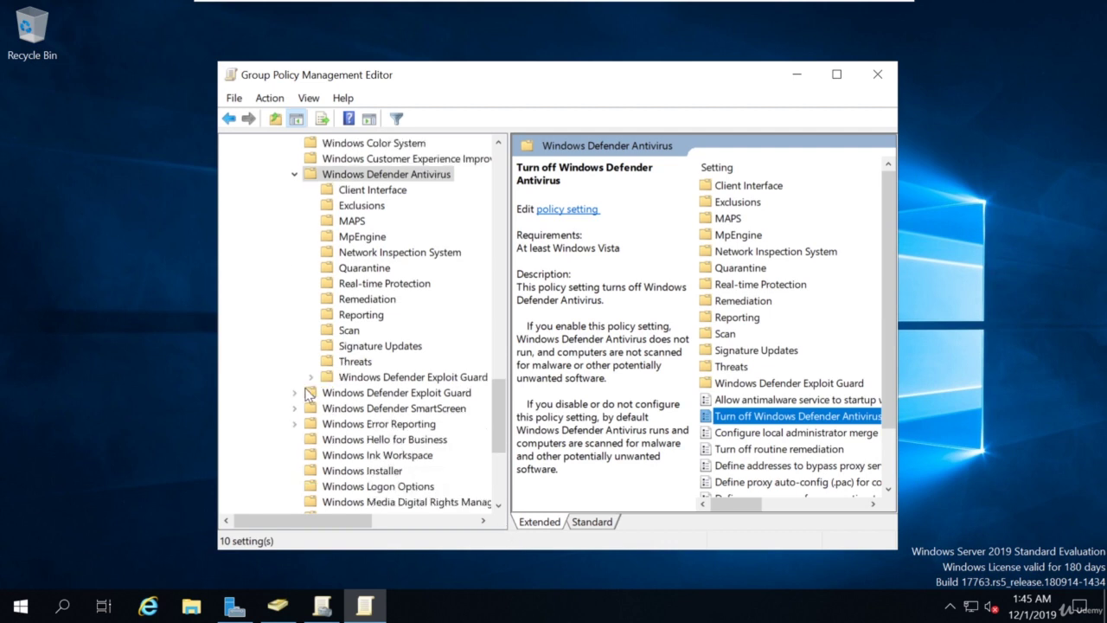
pyautogui.click(338, 395)
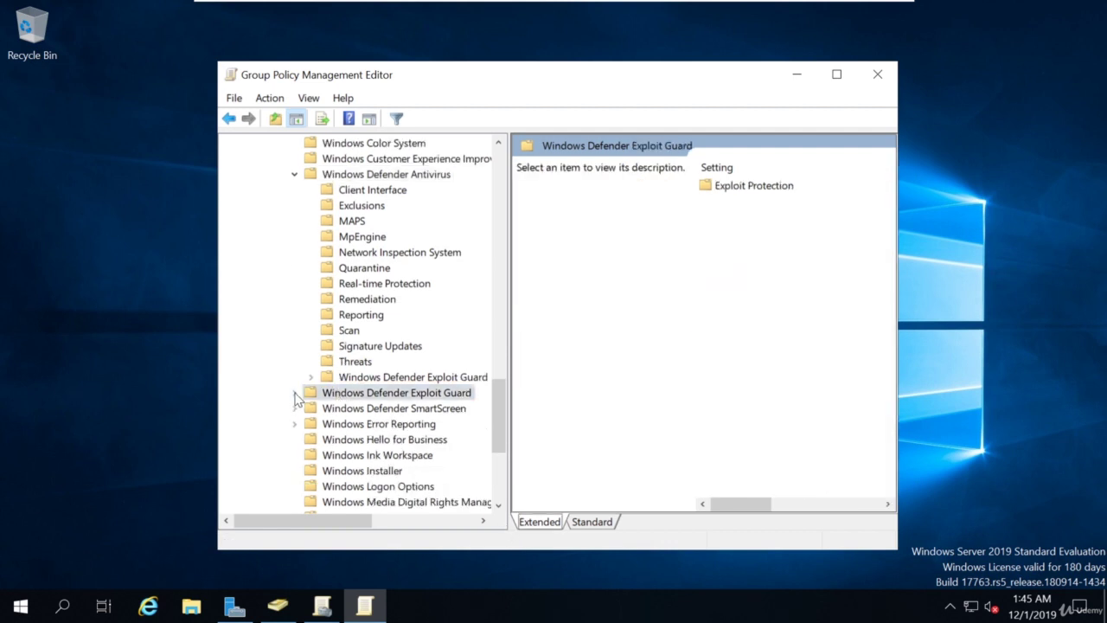
pyautogui.click(294, 393)
pyautogui.click(361, 412)
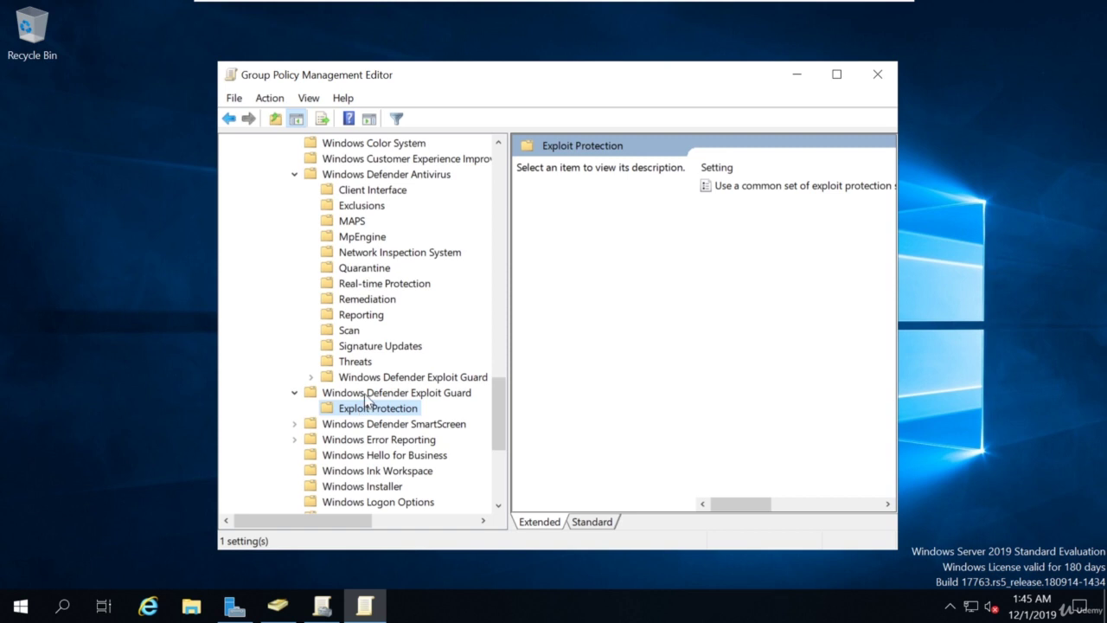
pyautogui.click(367, 397)
# Expand Windows Defender SmartScreen and view the Explorer and Microsoft Edge settings.
pyautogui.click(358, 424)
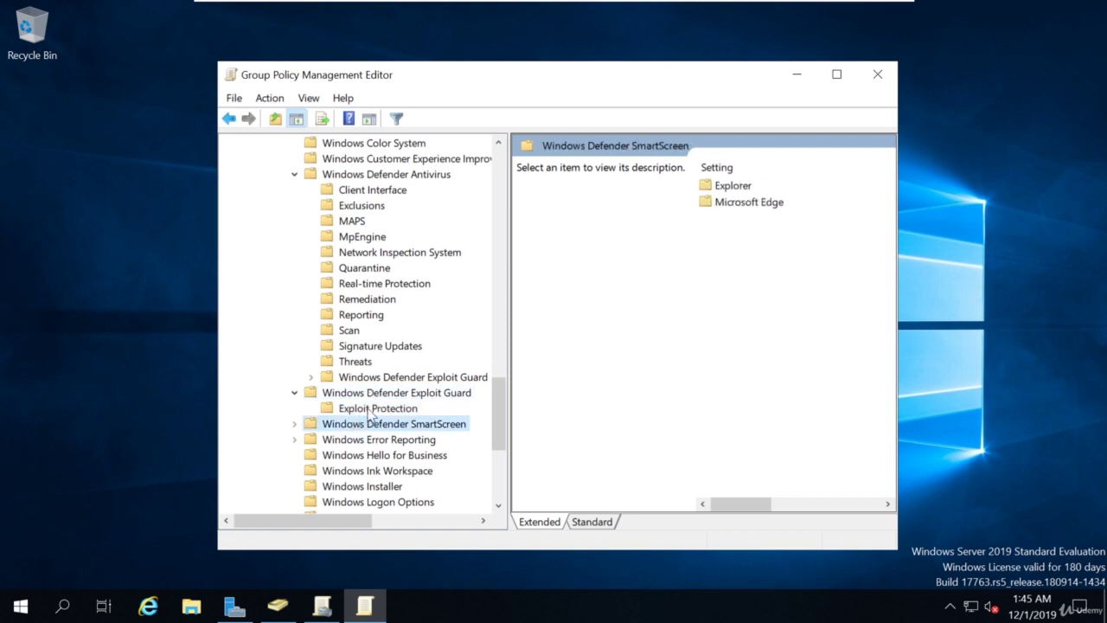
pyautogui.click(295, 424)
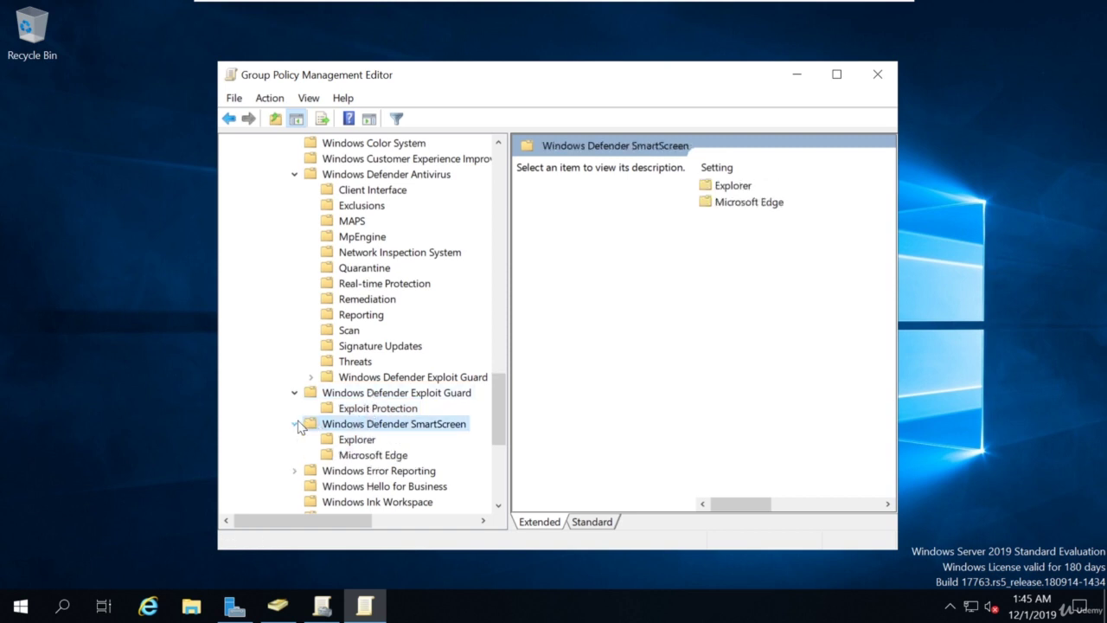
pyautogui.click(354, 440)
pyautogui.click(357, 454)
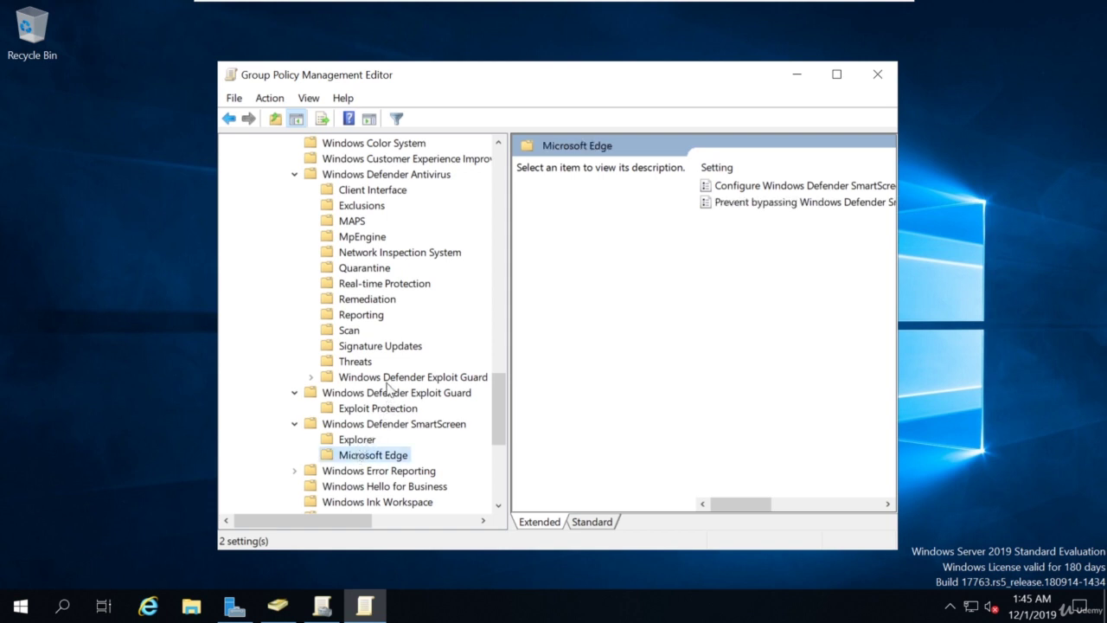
pyautogui.scroll(2, 386, 391)
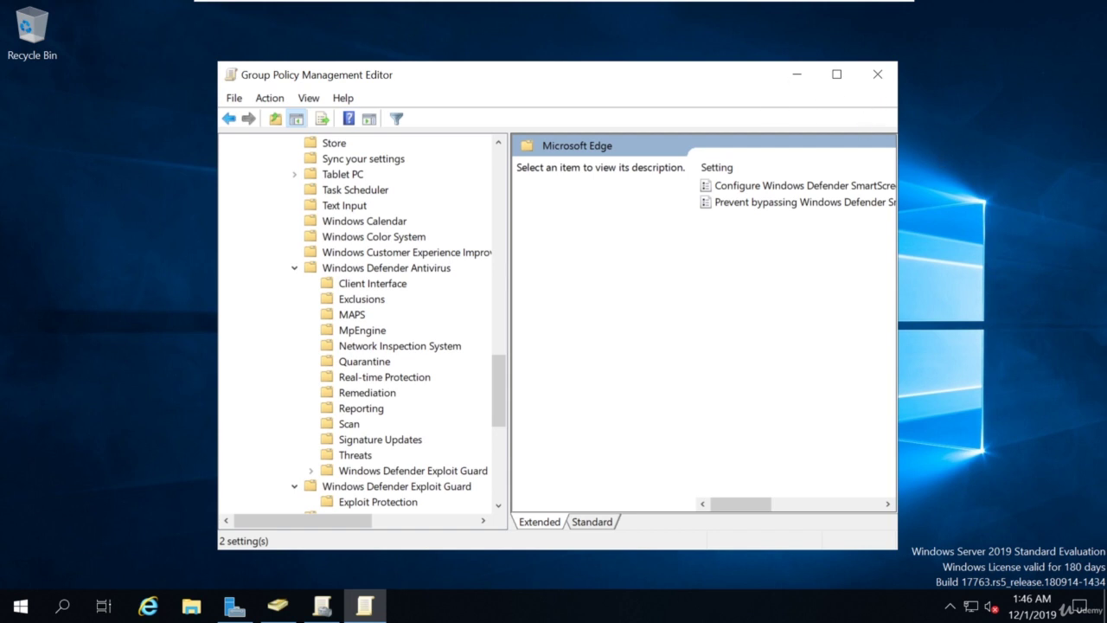
# Close the Group Policy Management Editor and the Group Policy Management console.
pyautogui.click(877, 76)
pyautogui.click(877, 76)
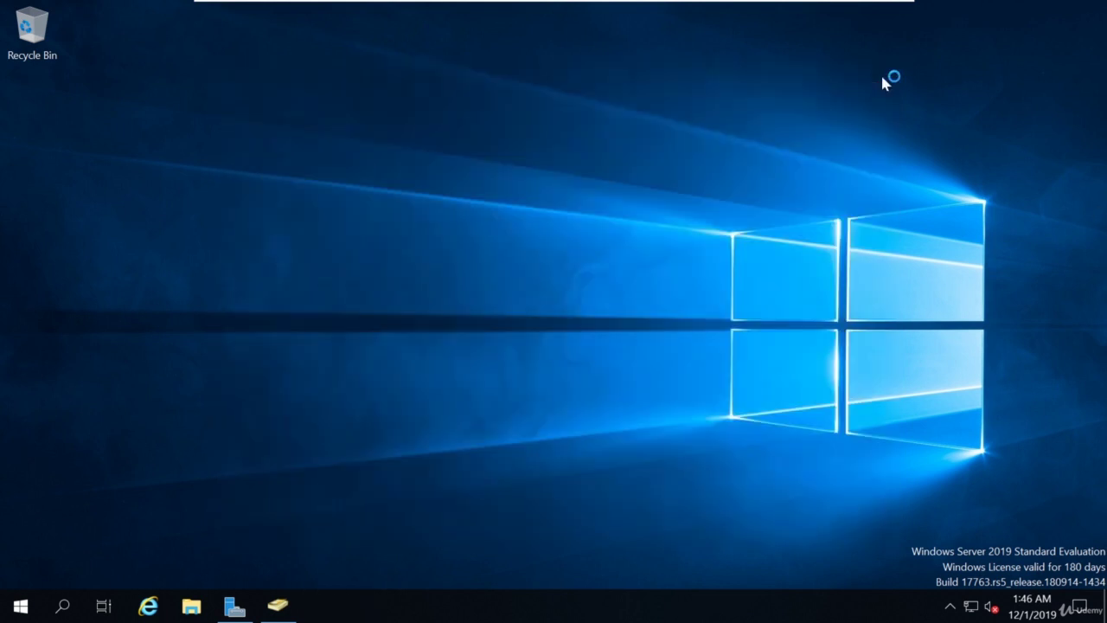